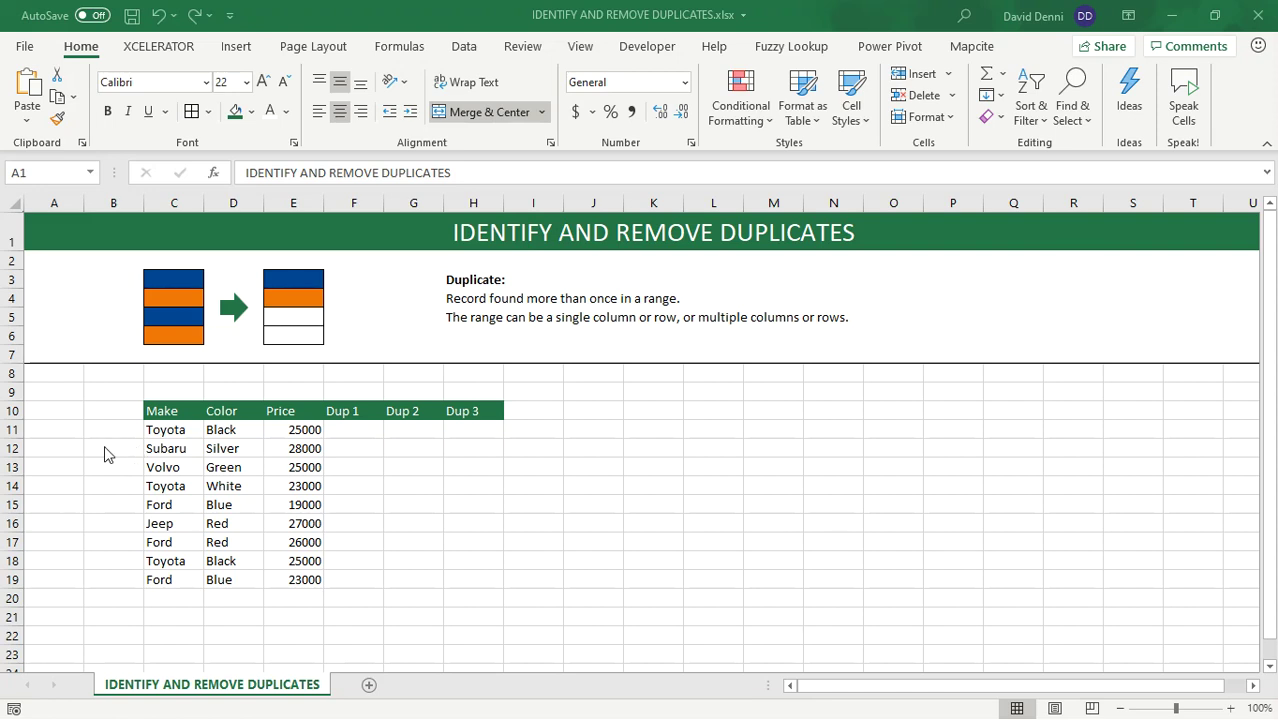
Highlight duplicate values in C10:E19 with Light Red Fill with Dark Red Text, and undo the highlighting.
left_click_drag(150, 411, 318, 582)
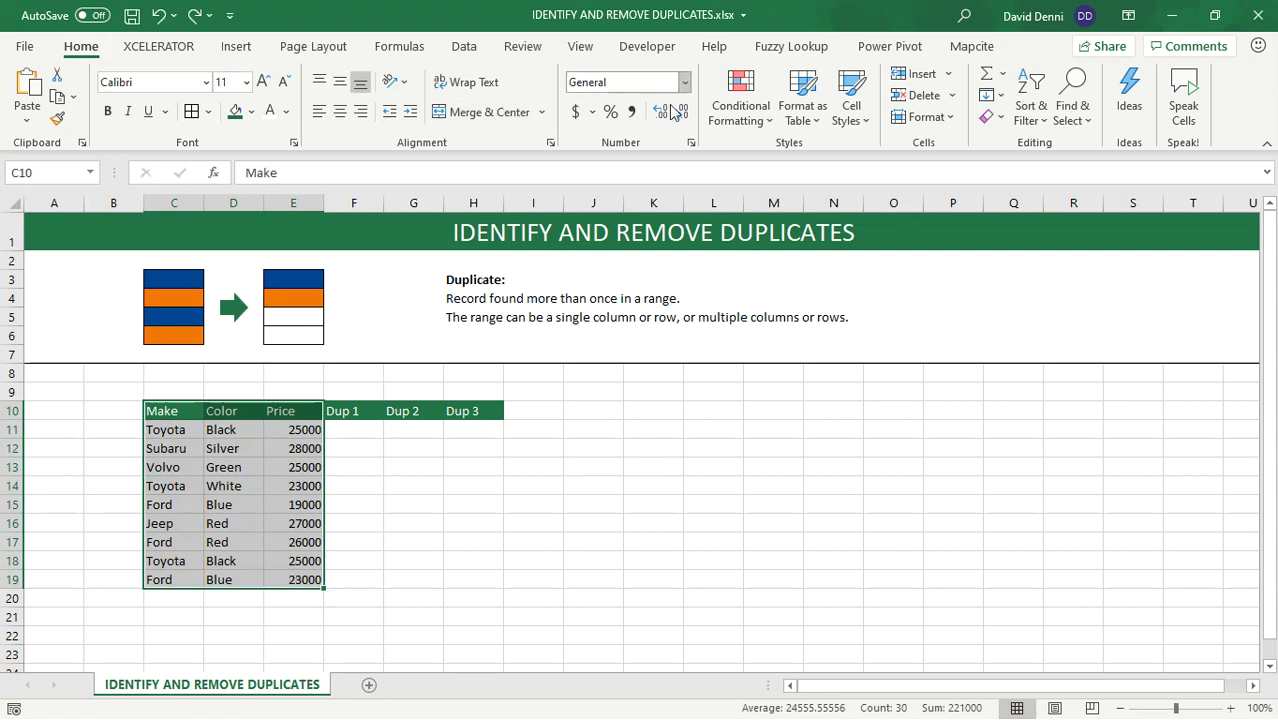
left_click(744, 94)
mouse_move(815, 167)
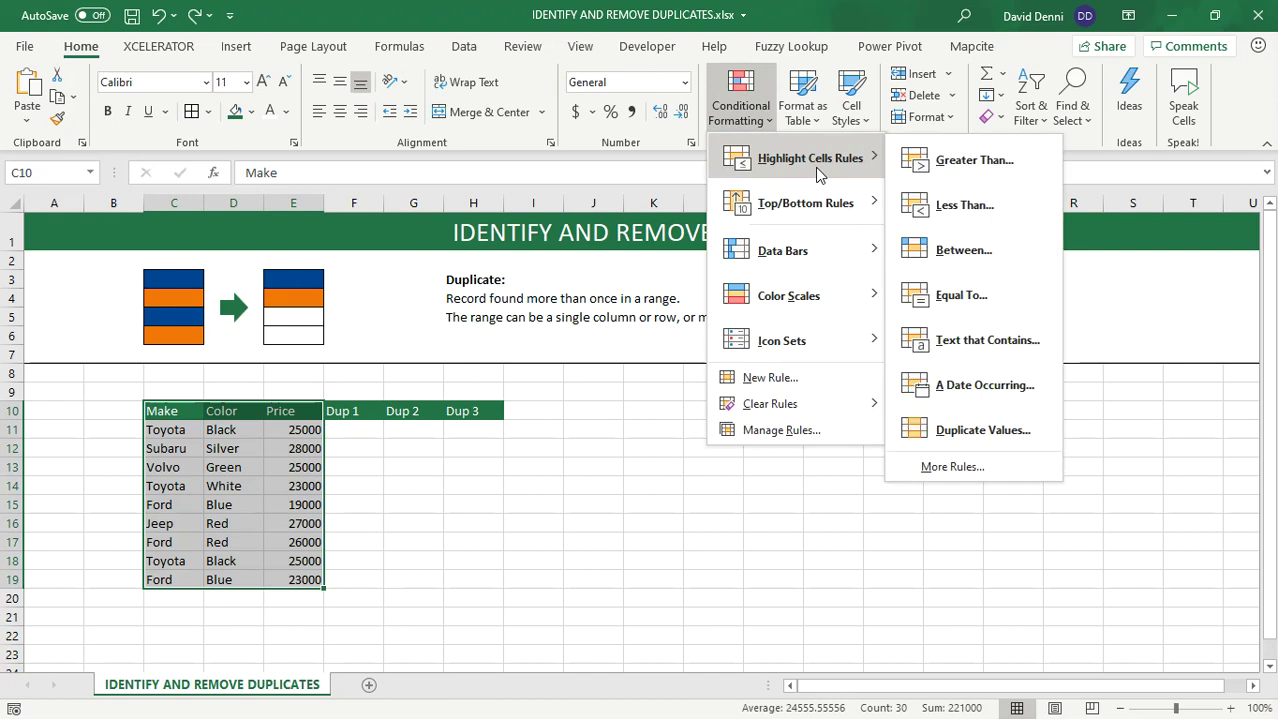
left_click(1007, 436)
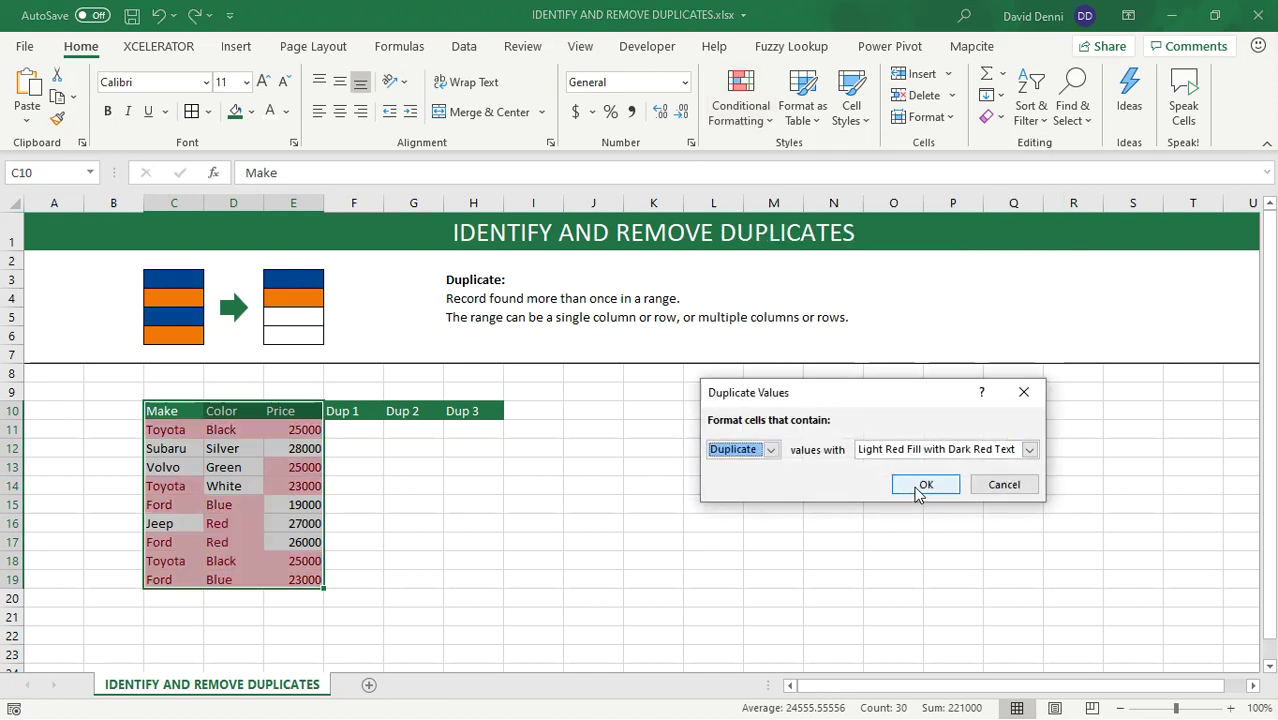
left_click(922, 486)
left_click(480, 488)
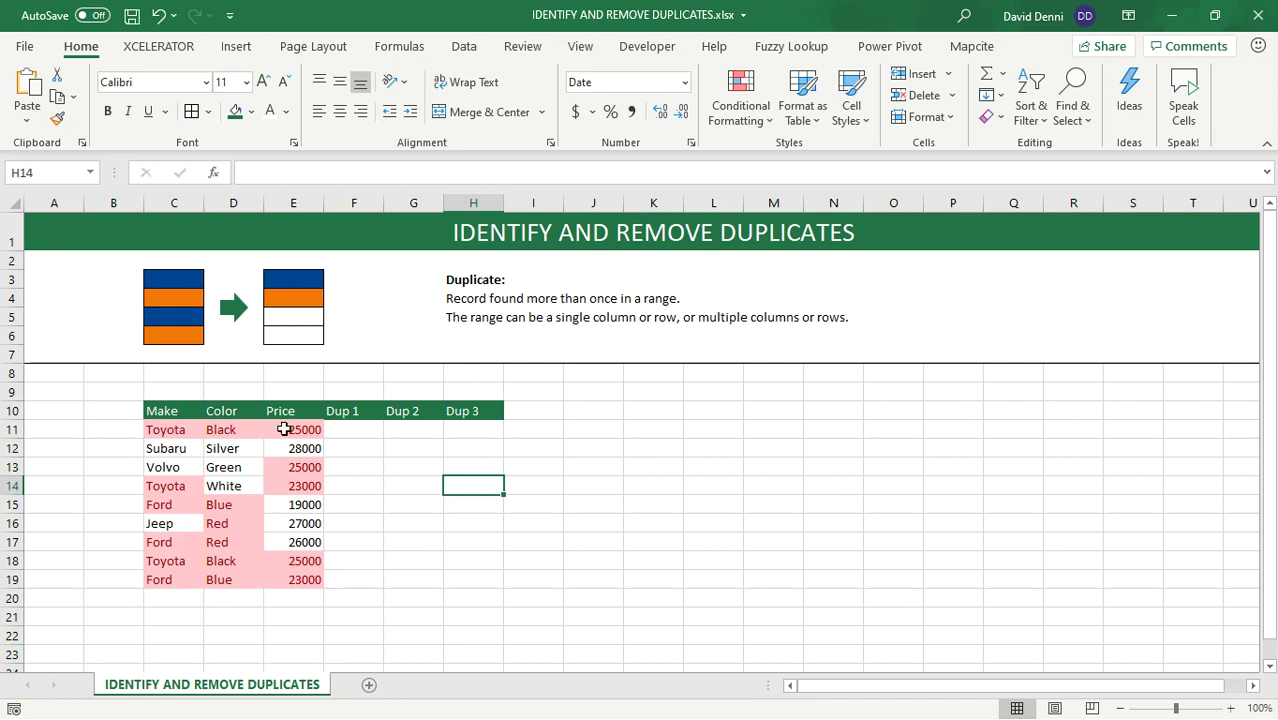
left_click(158, 15)
left_click(449, 519)
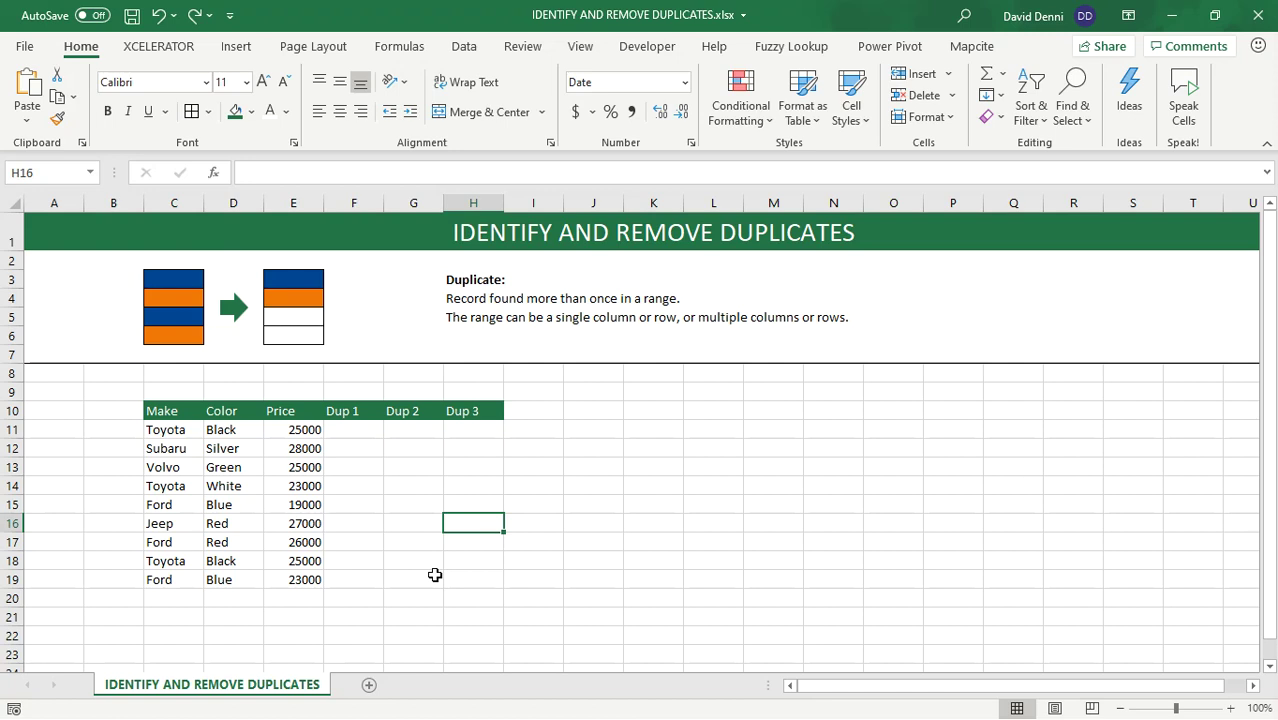
Remove duplicates from C10:E19 by comparing only the Make column, and undo the removal.
left_click_drag(170, 412, 303, 579)
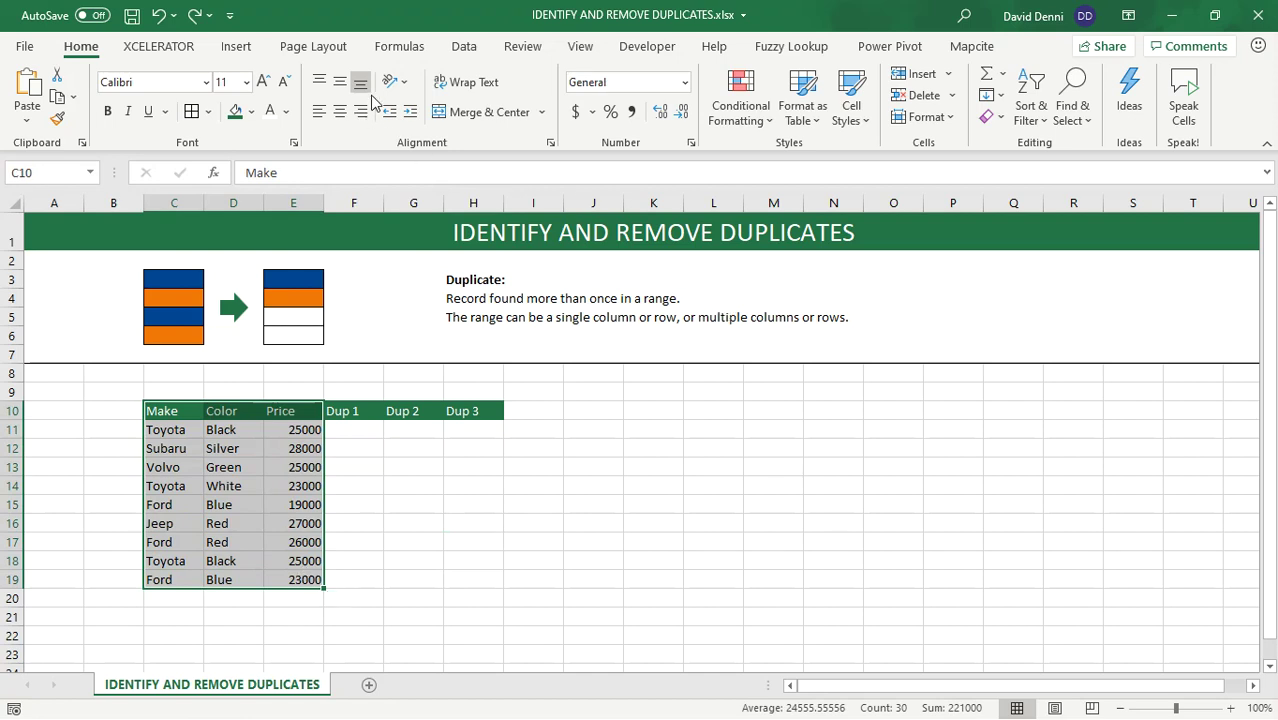
left_click(466, 47)
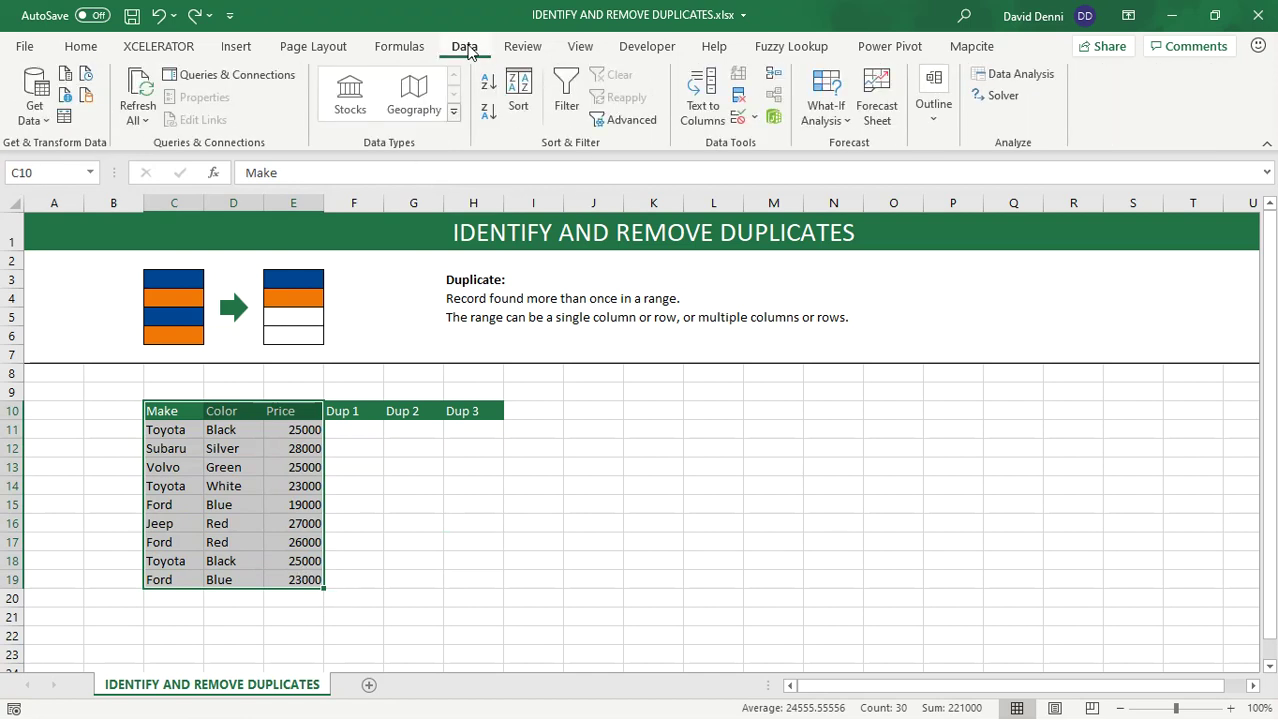
left_click(740, 98)
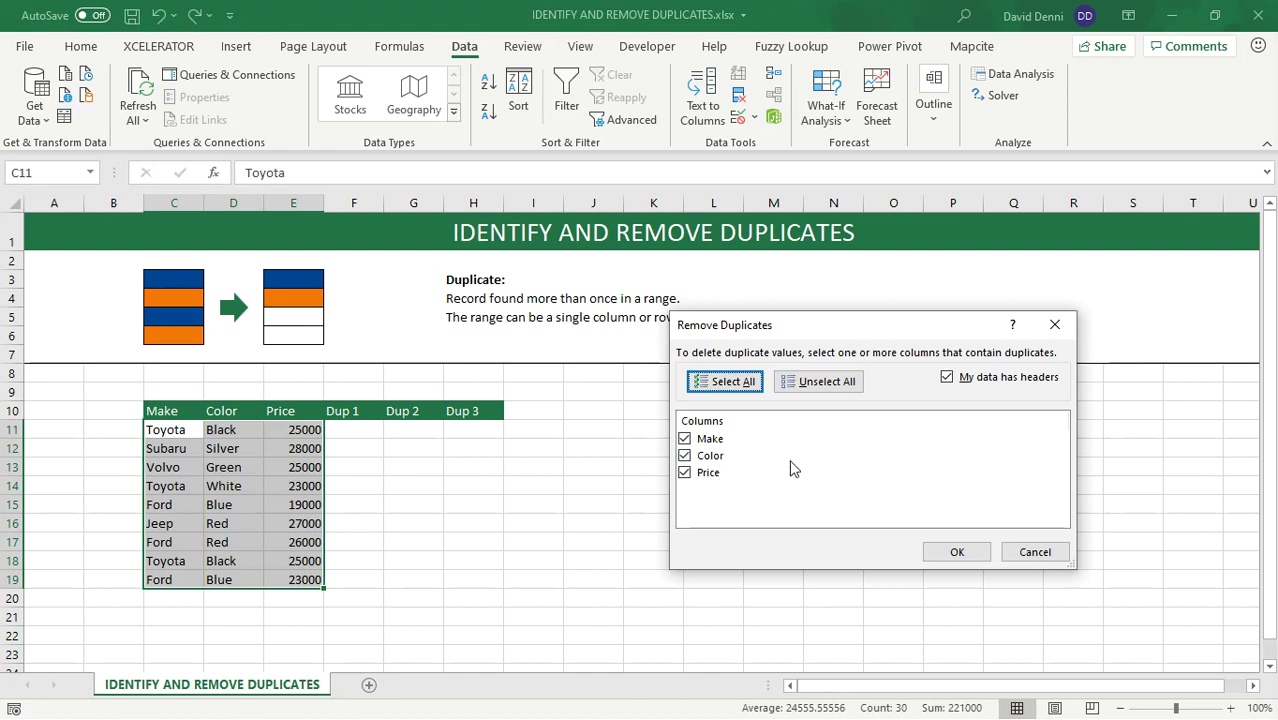
left_click(685, 456)
left_click(685, 473)
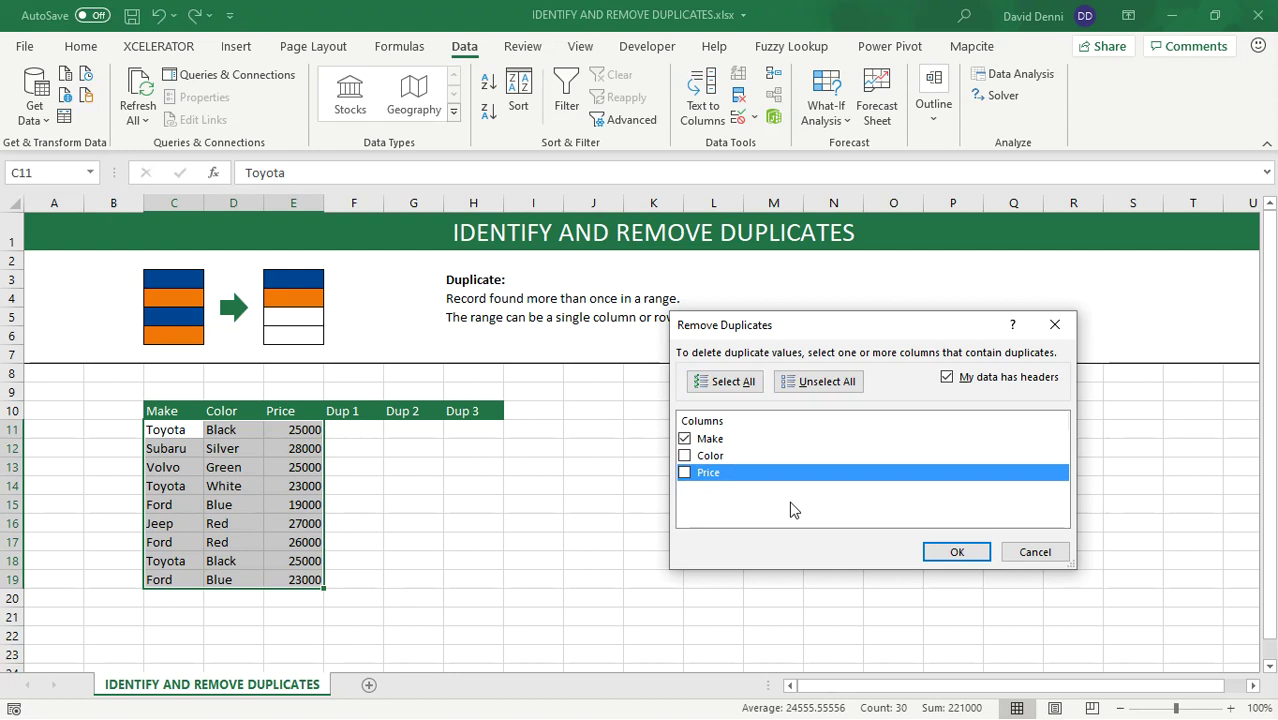
left_click(943, 555)
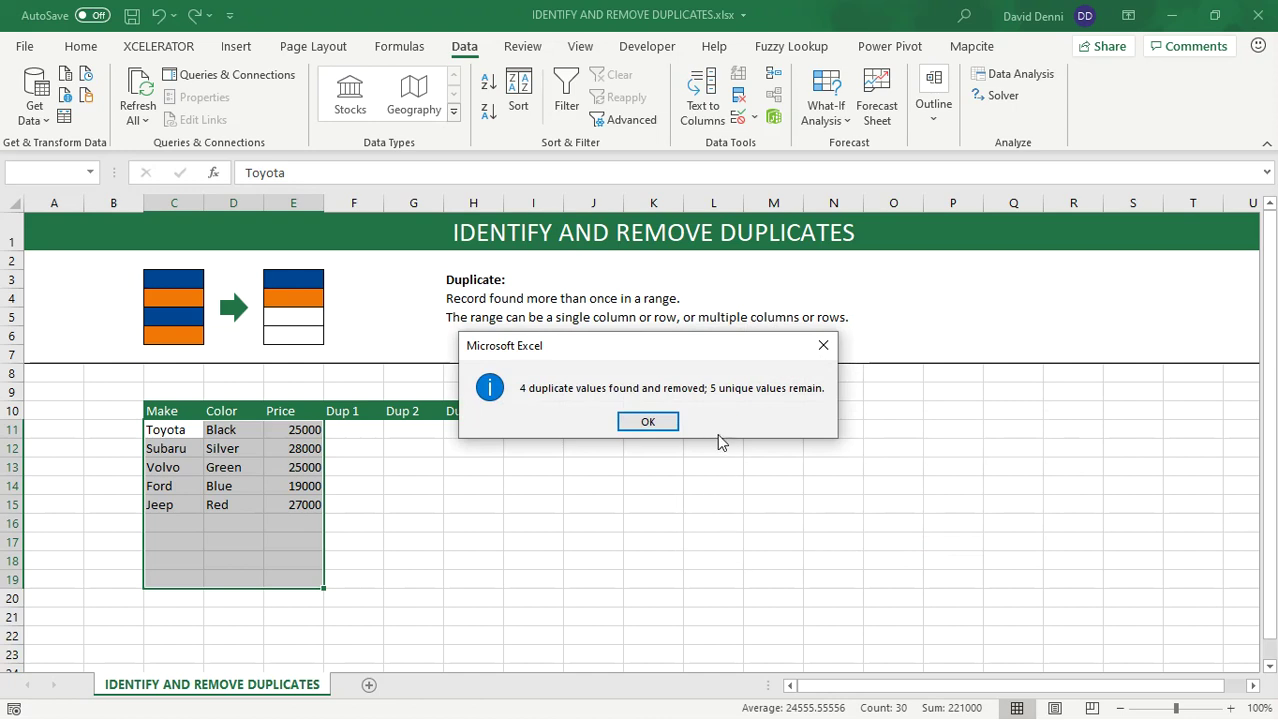
left_click(657, 424)
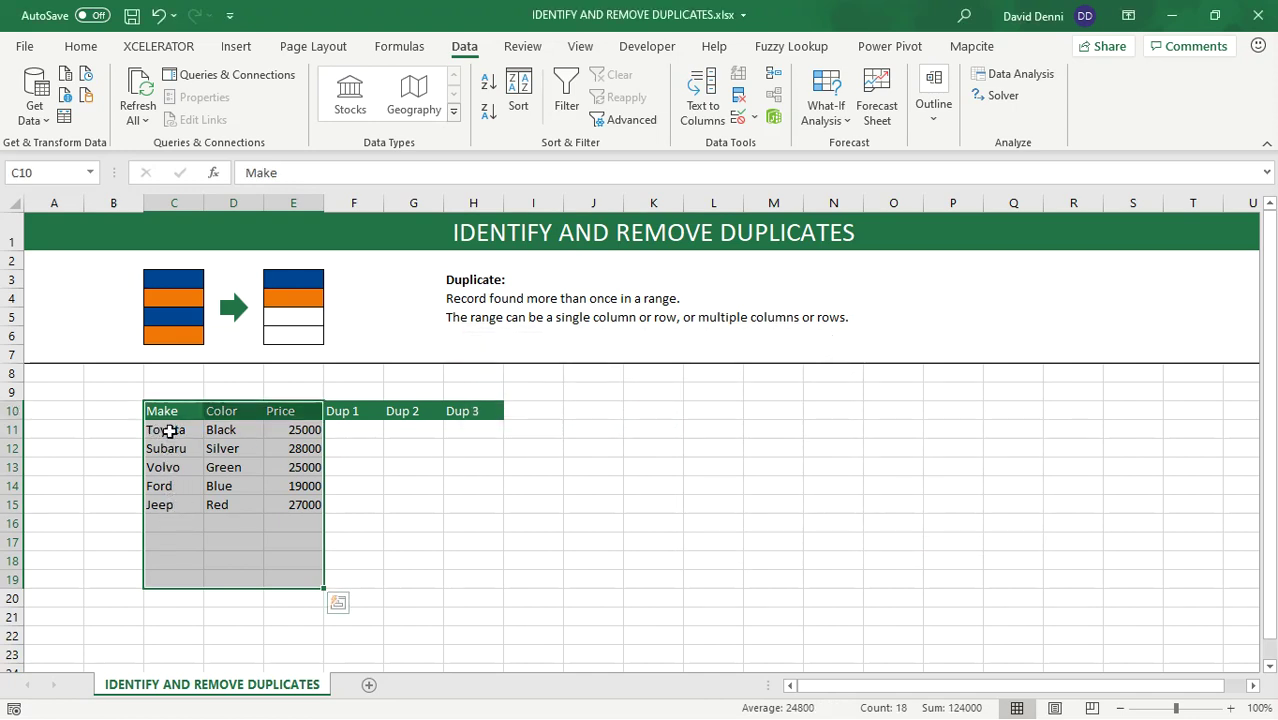
left_click(158, 15)
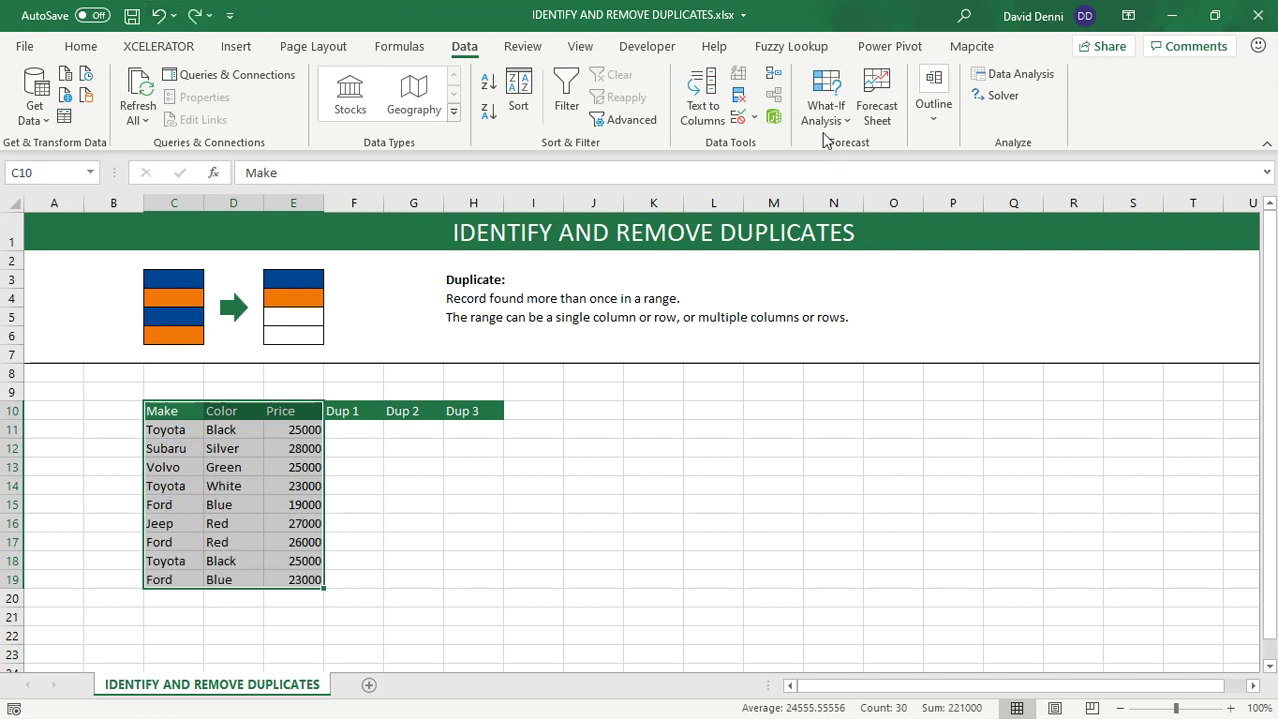
Remove duplicates from the selected table by comparing only the Make and Color columns.
left_click(742, 100)
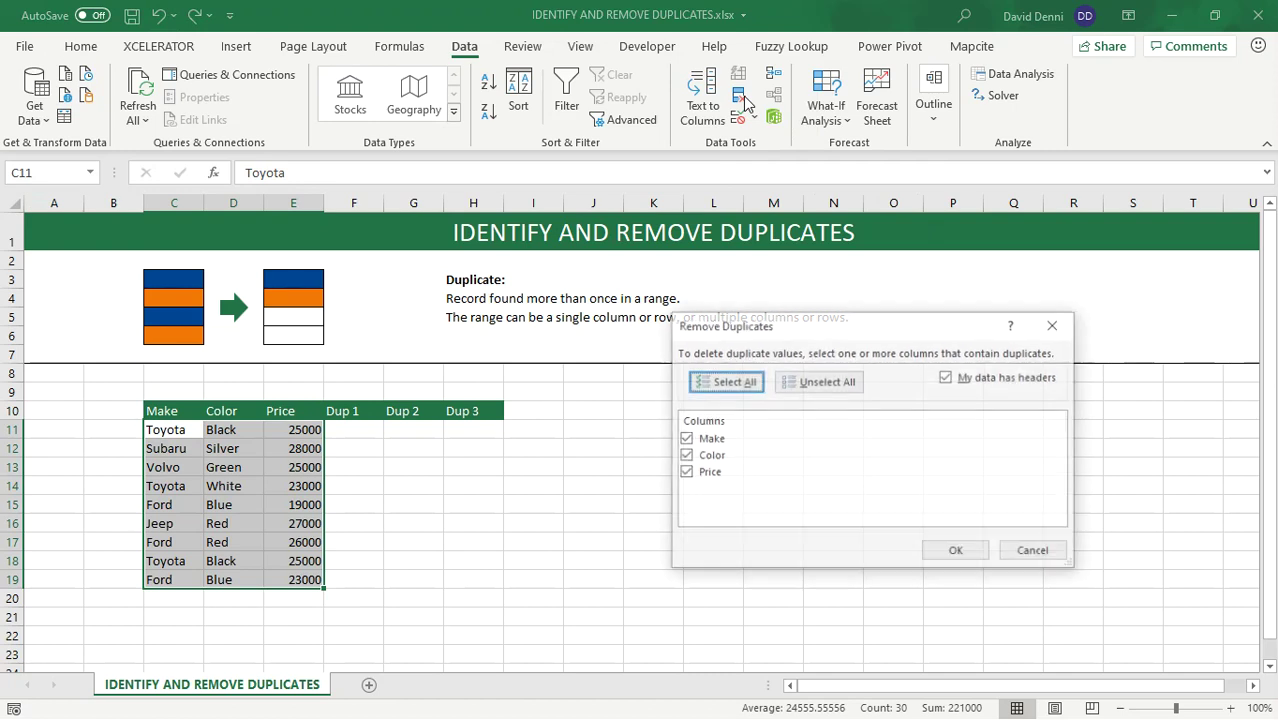
left_click(710, 475)
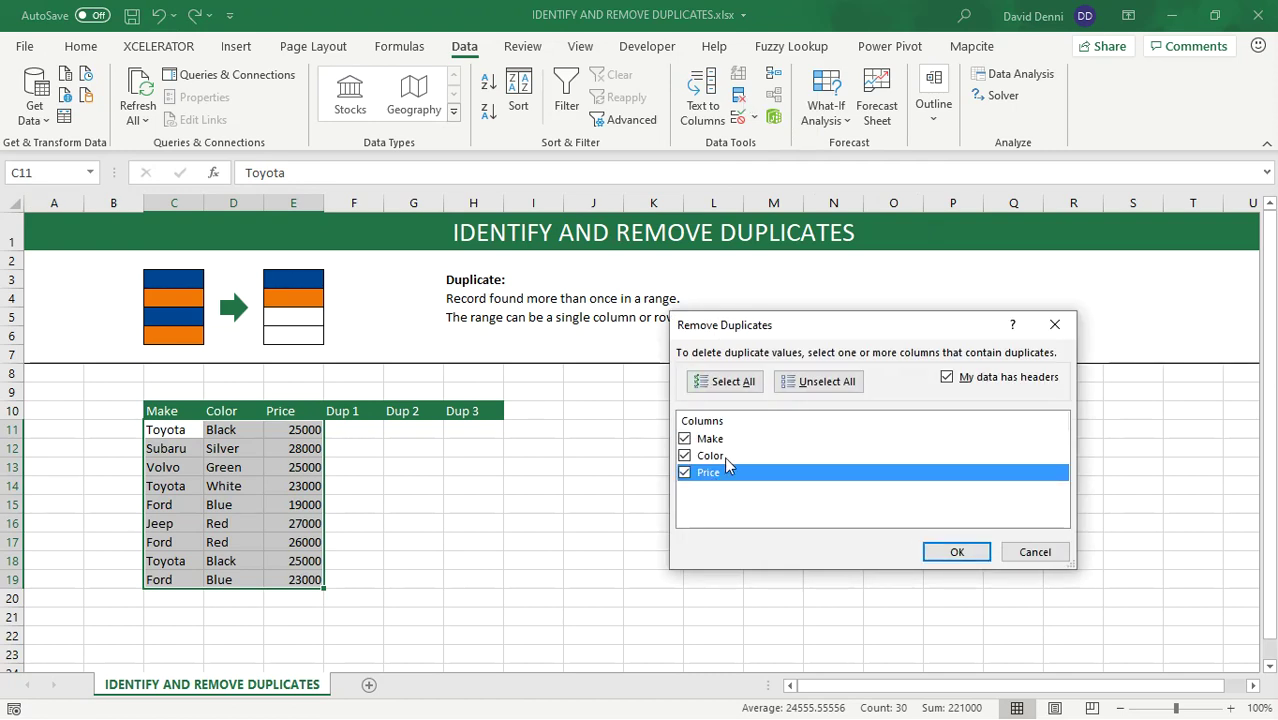
left_click(703, 479)
left_click(972, 555)
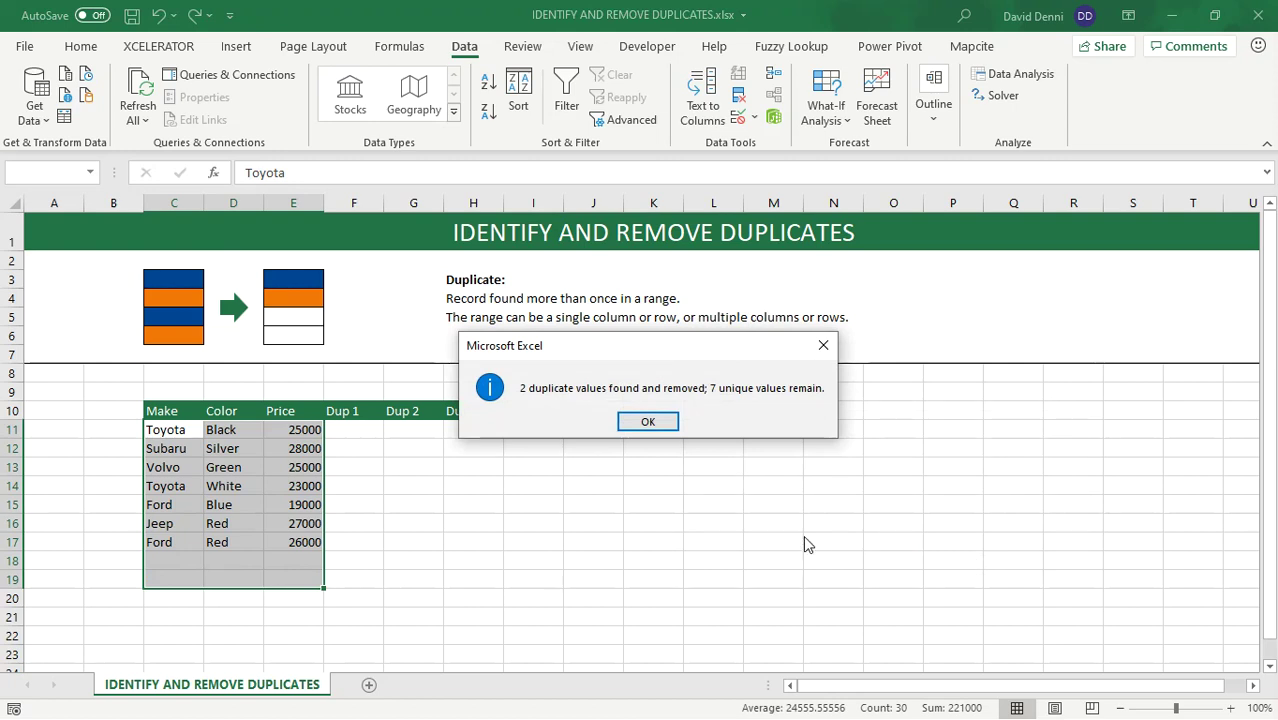
left_click(648, 421)
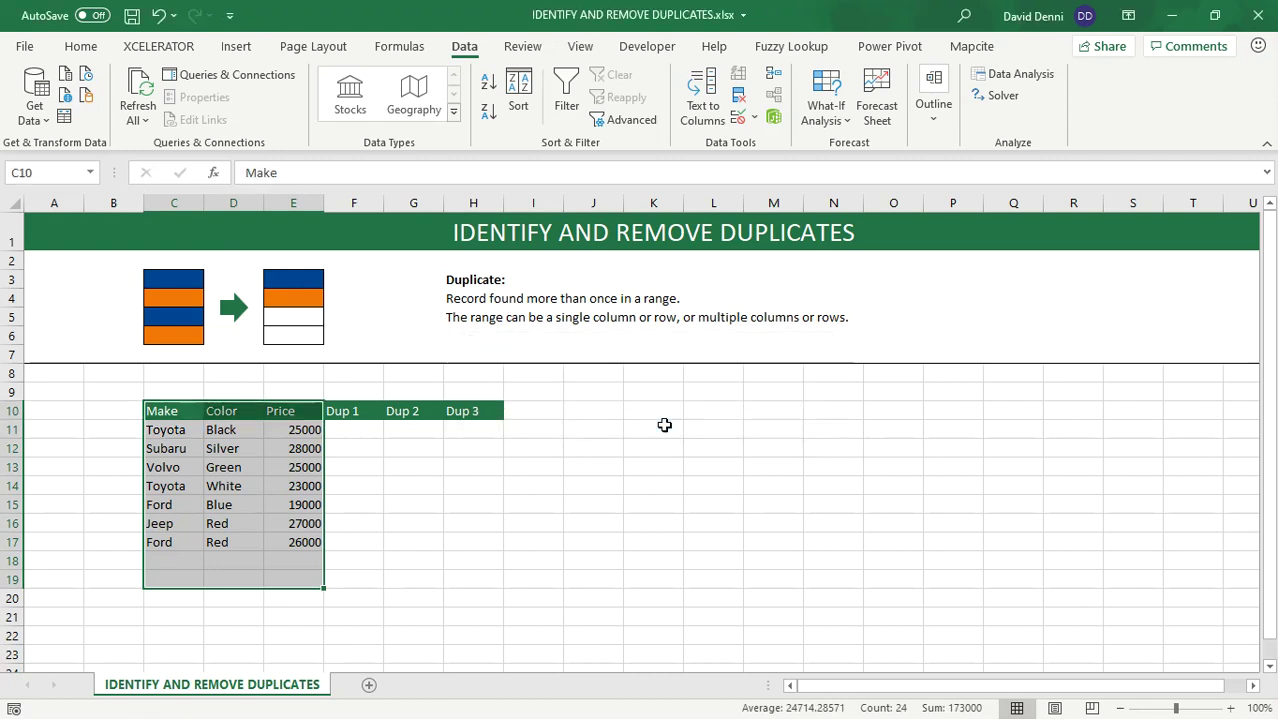
Compare the make and color of the Toyota rows 11 and 14, and undo the last duplicate removal.
left_click(593, 541)
left_click(172, 488)
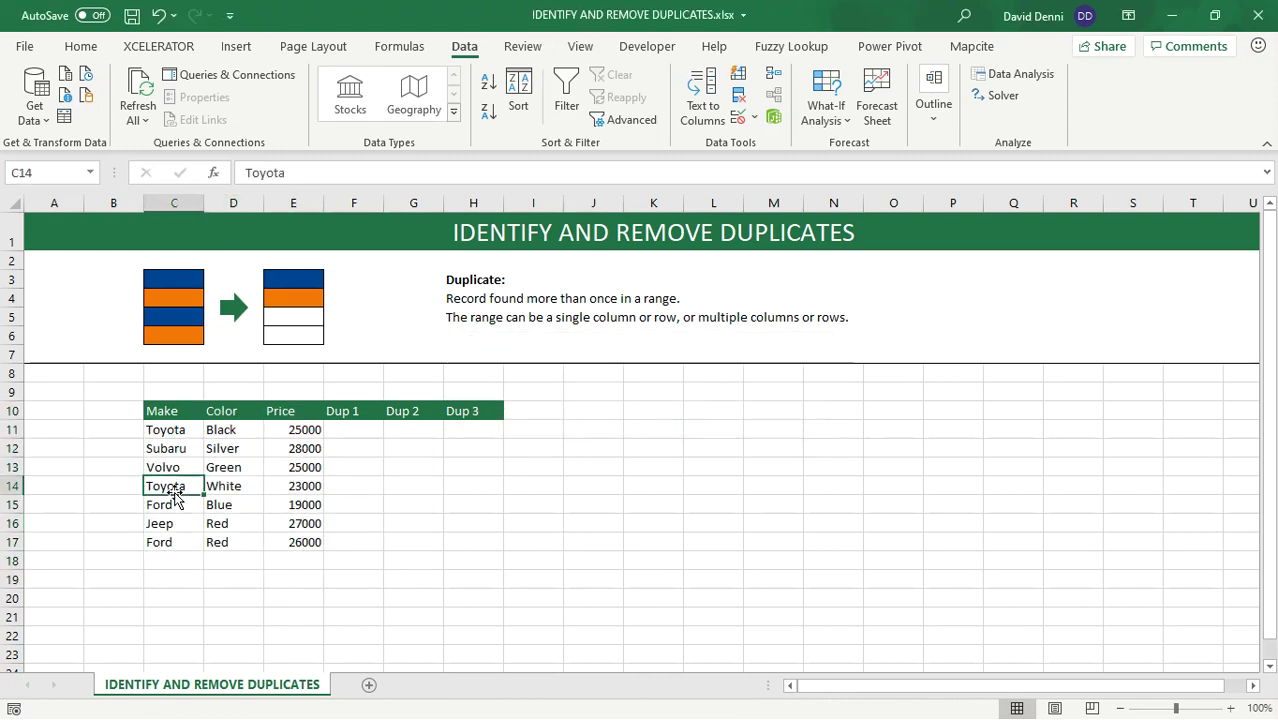
left_click(177, 432)
left_click(180, 486)
left_click(168, 431)
left_click(228, 436)
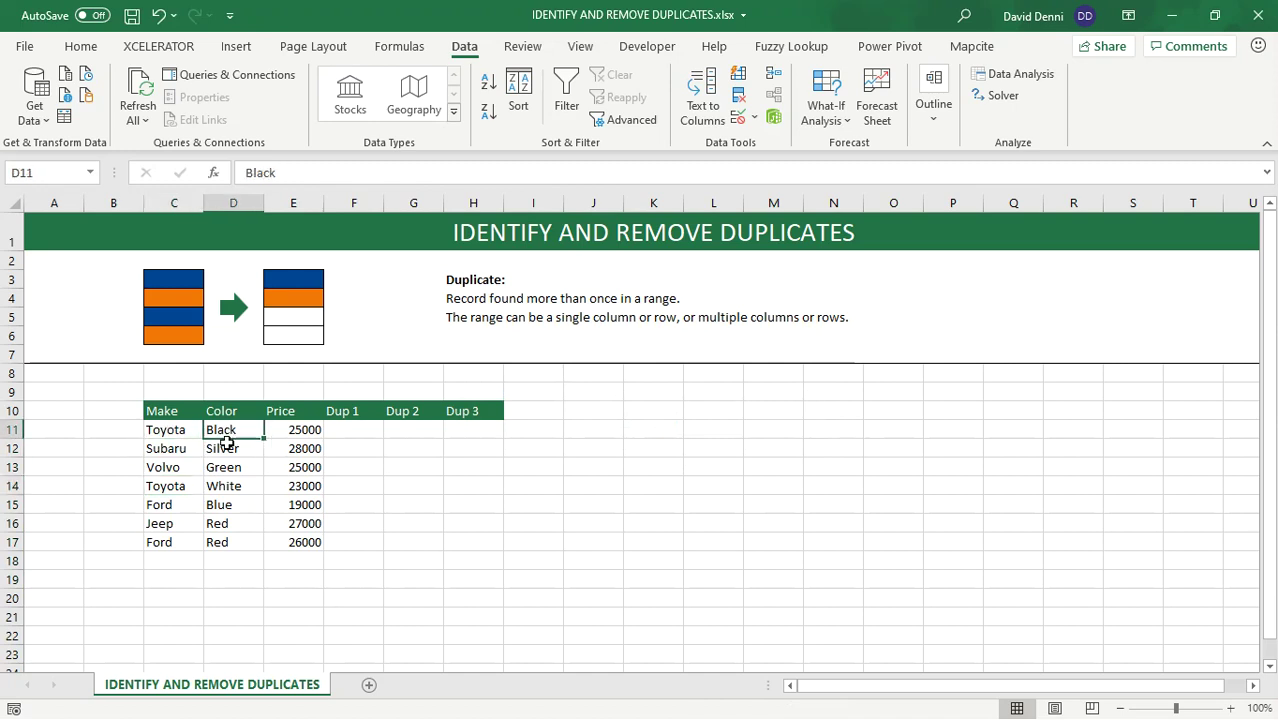
left_click(172, 487)
left_click(240, 488)
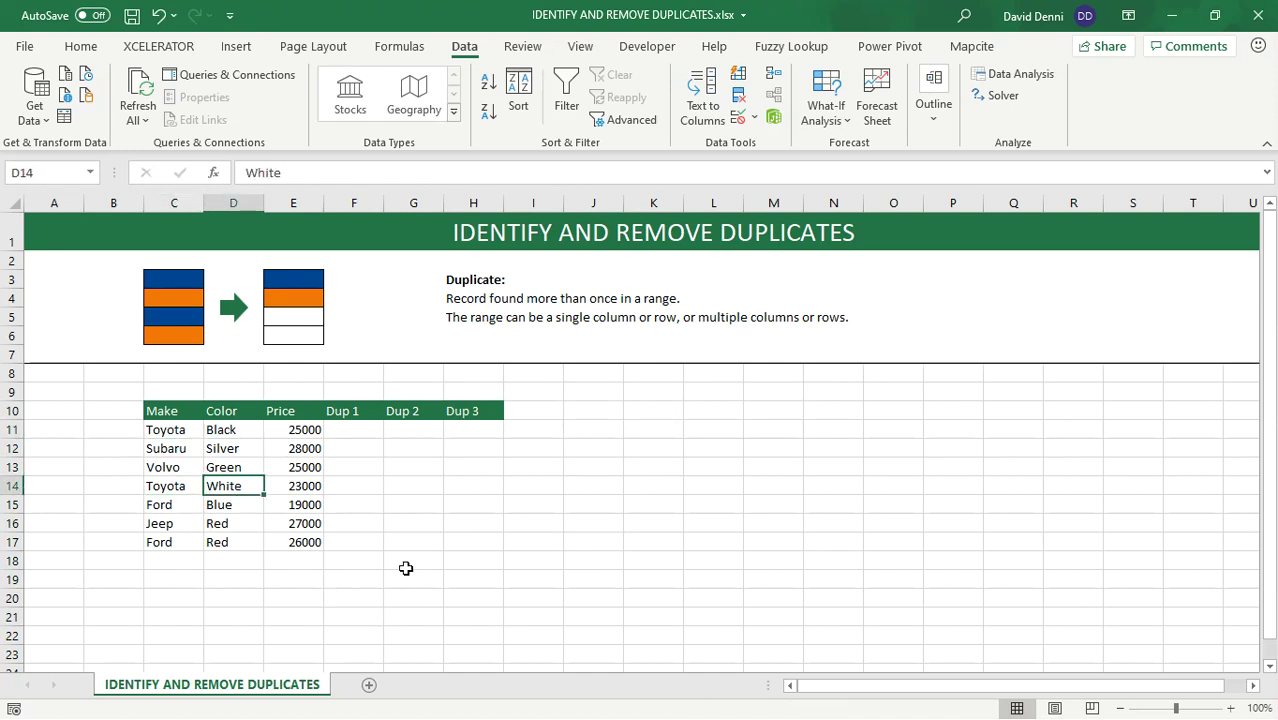
left_click(161, 17)
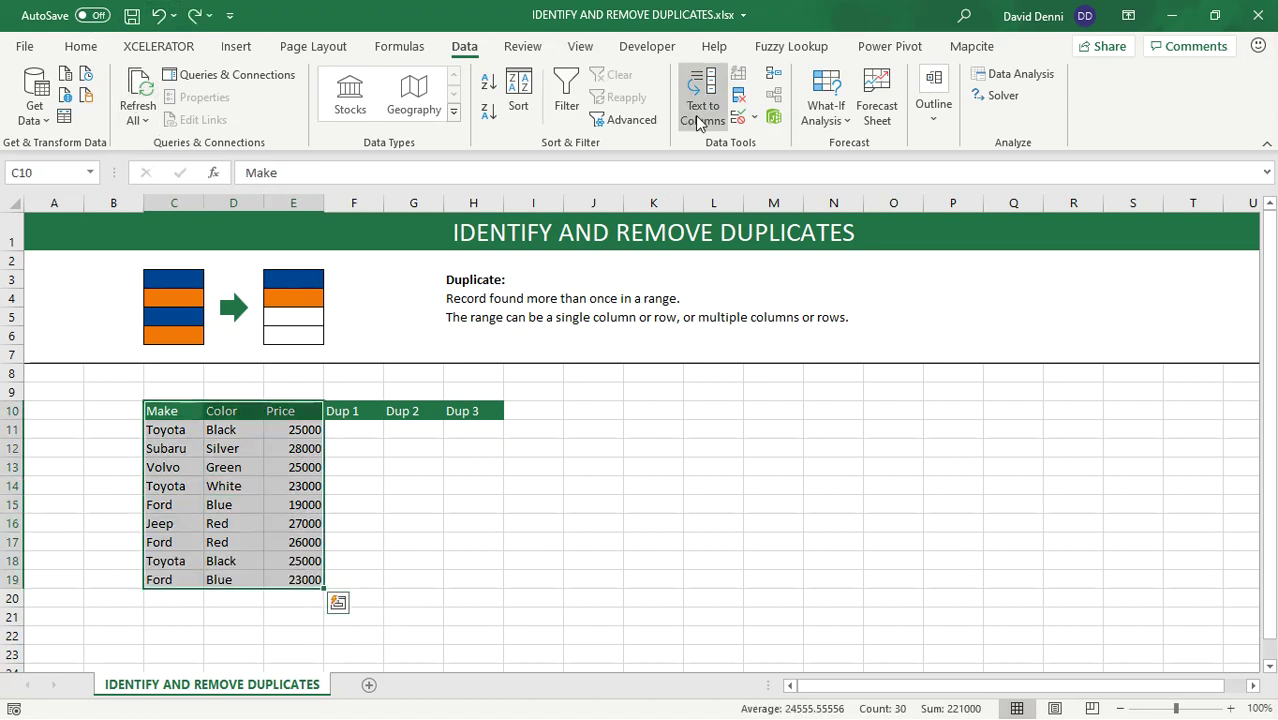
Remove duplicates from the selected table by comparing Make, Color and Price, and undo the removal.
left_click(738, 95)
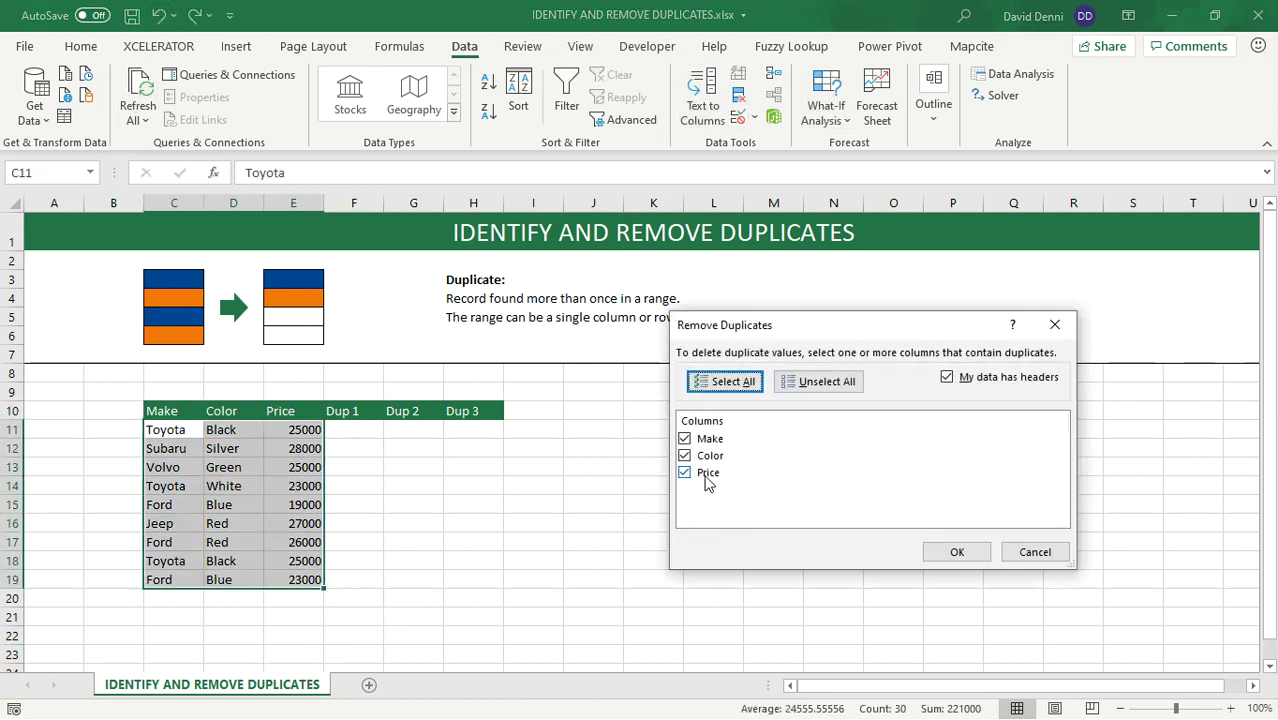
left_click(960, 555)
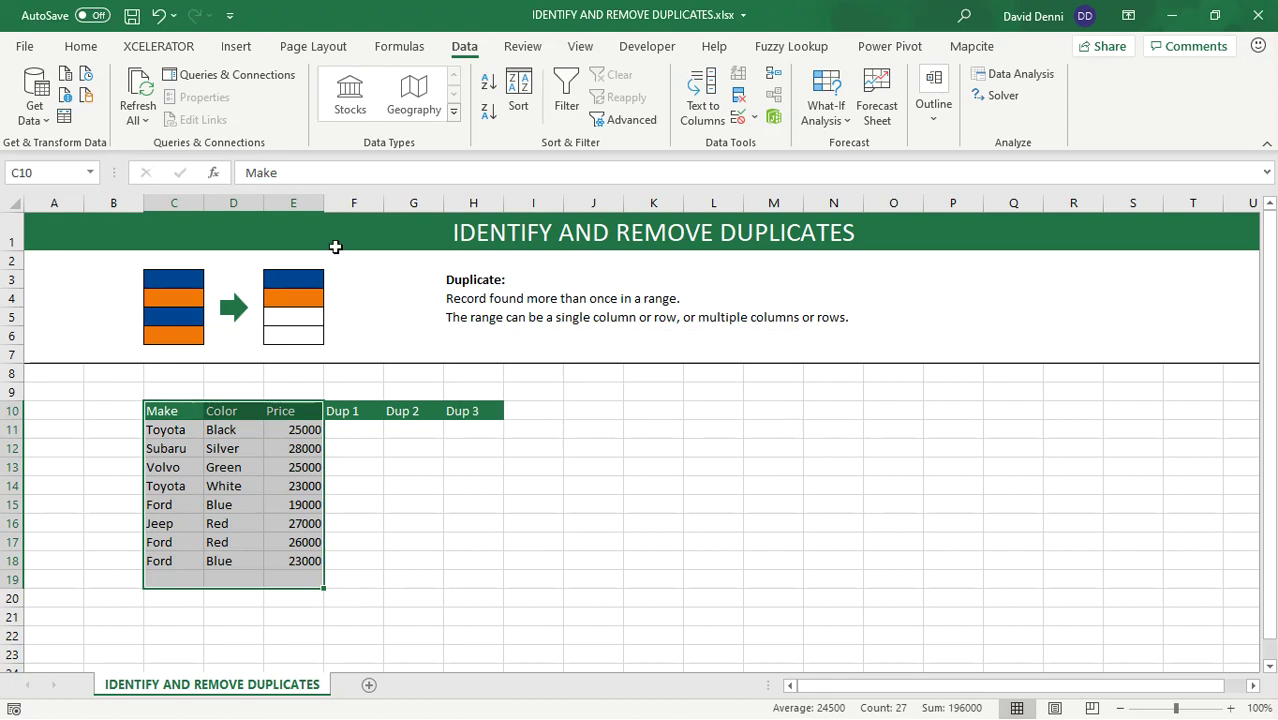
left_click(158, 15)
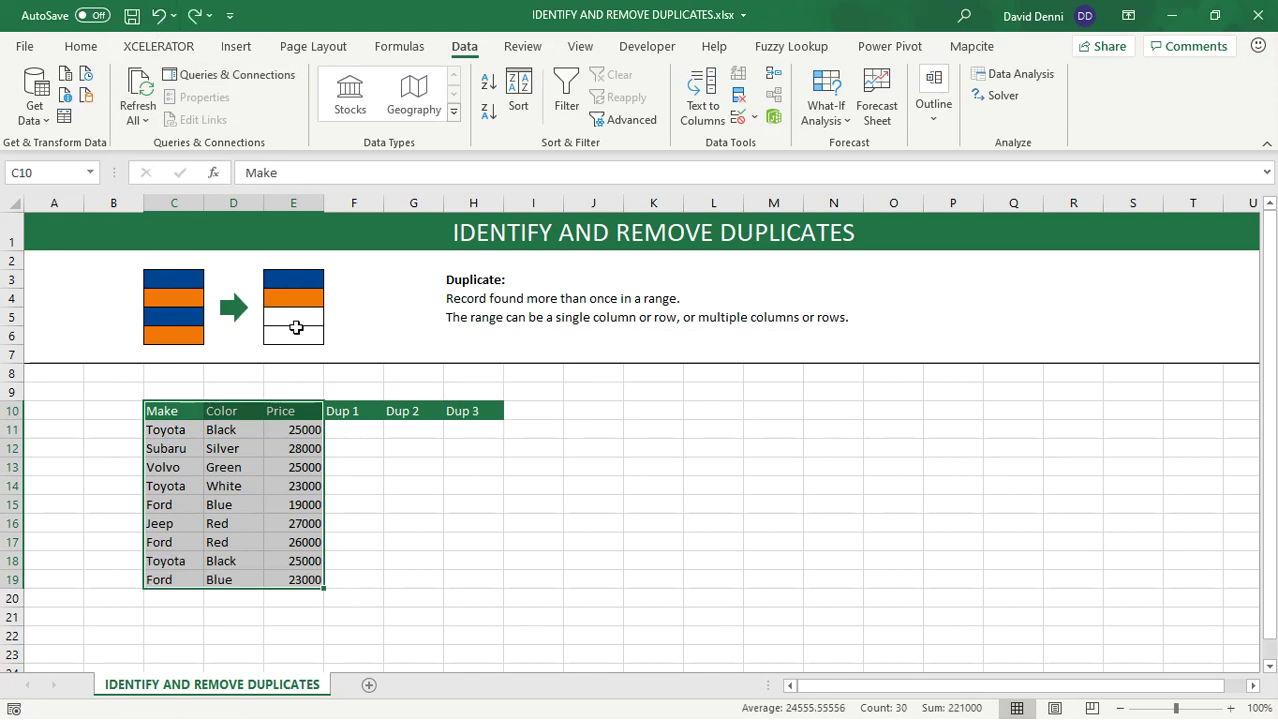
left_click(415, 592)
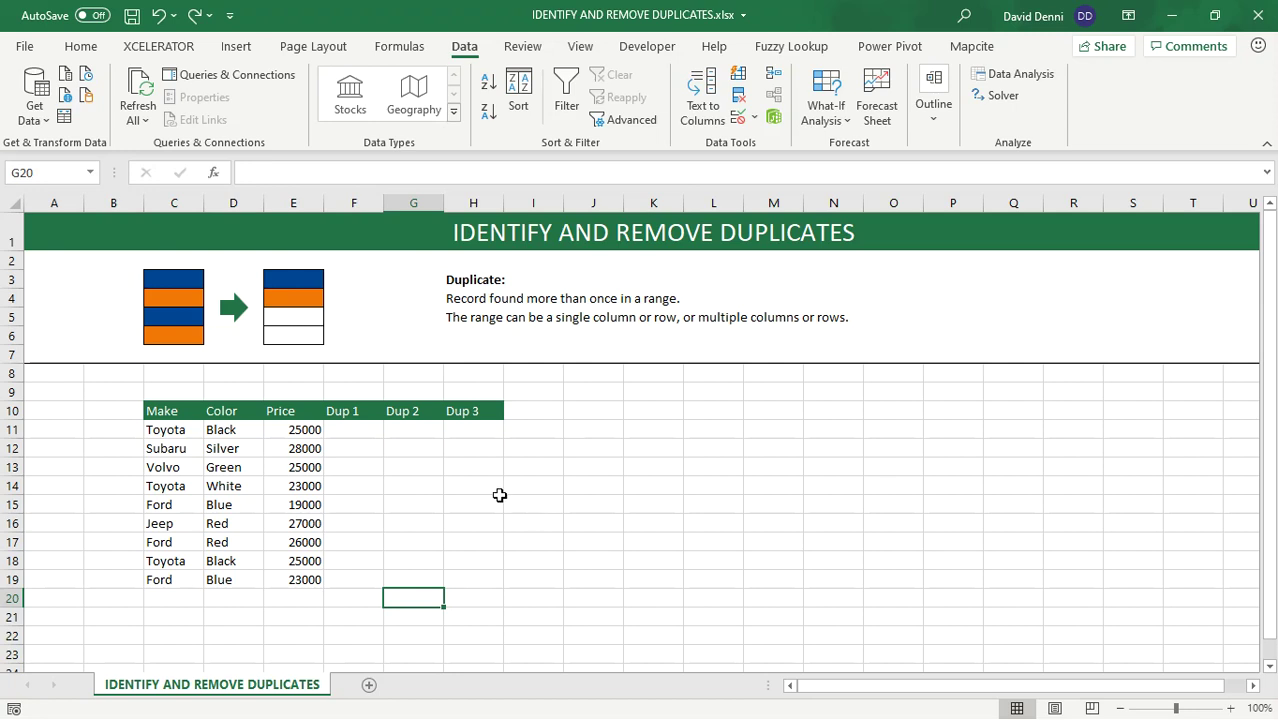
Examine the Dup 1, Dup 2 and Dup 3 column headers beside the car data.
left_click(351, 430)
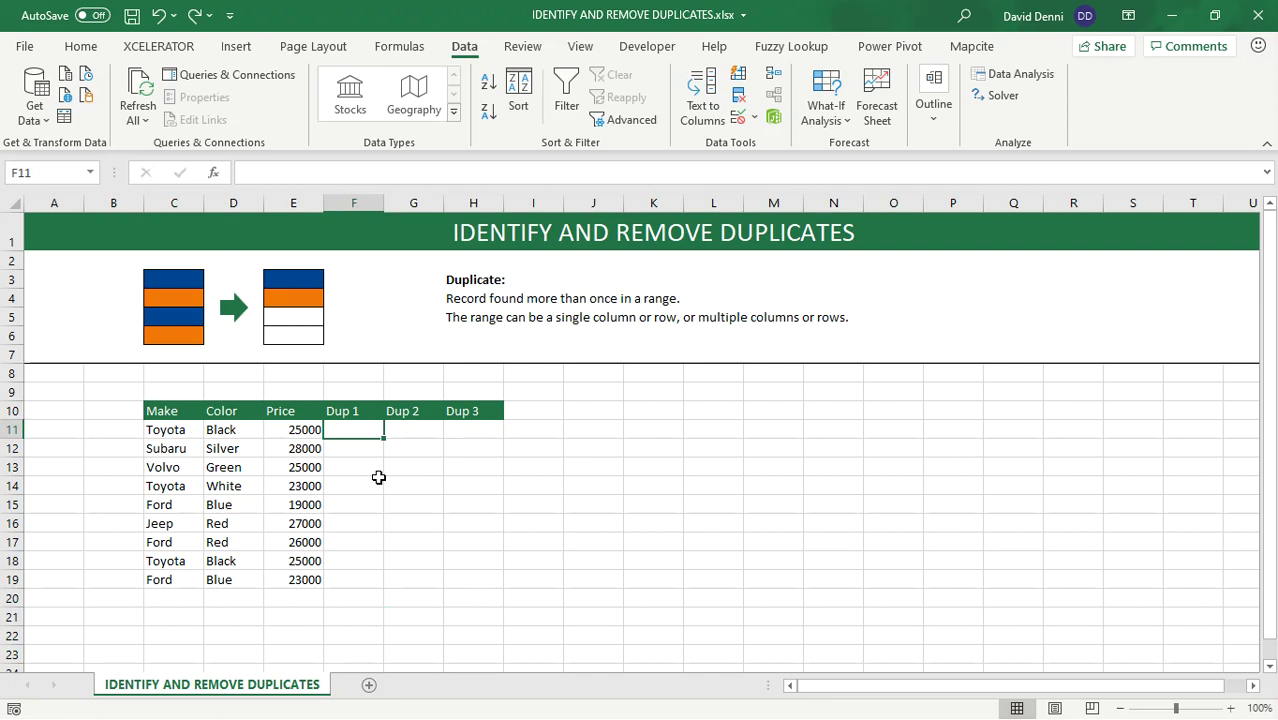
left_click(351, 411)
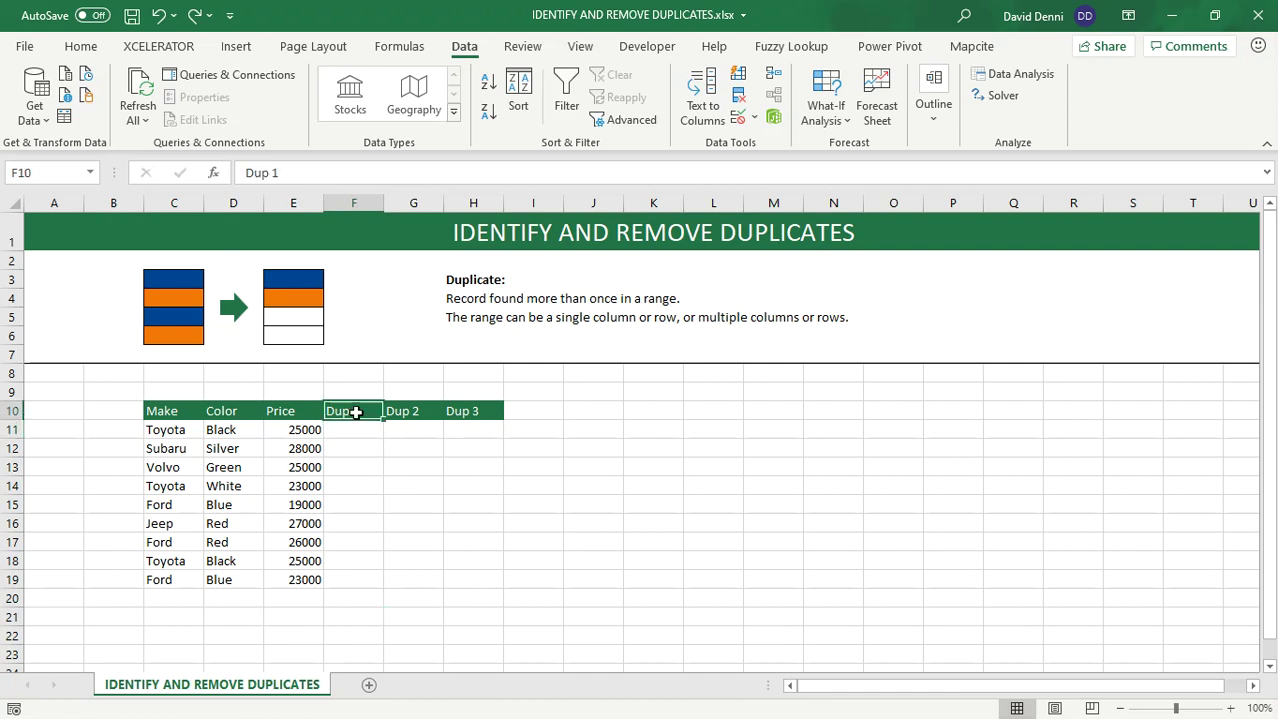
left_click(407, 411)
left_click(487, 410)
left_click(360, 411)
left_click(399, 416)
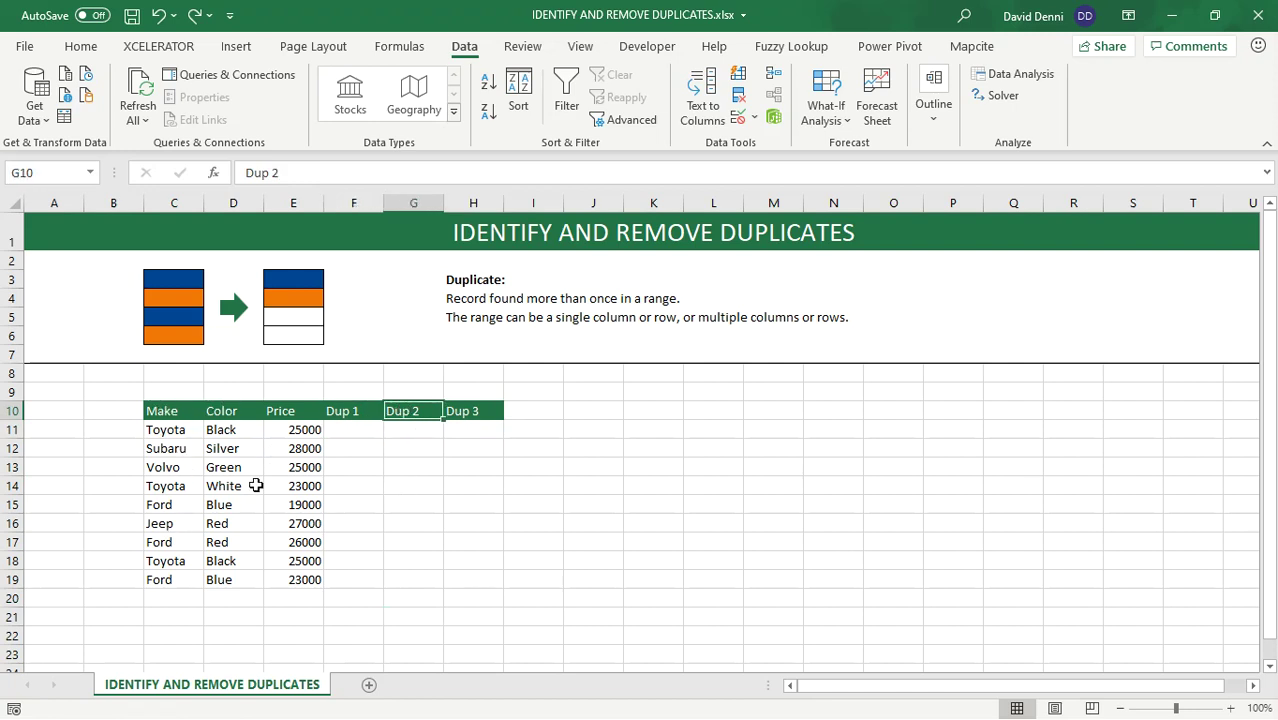
left_click(495, 415)
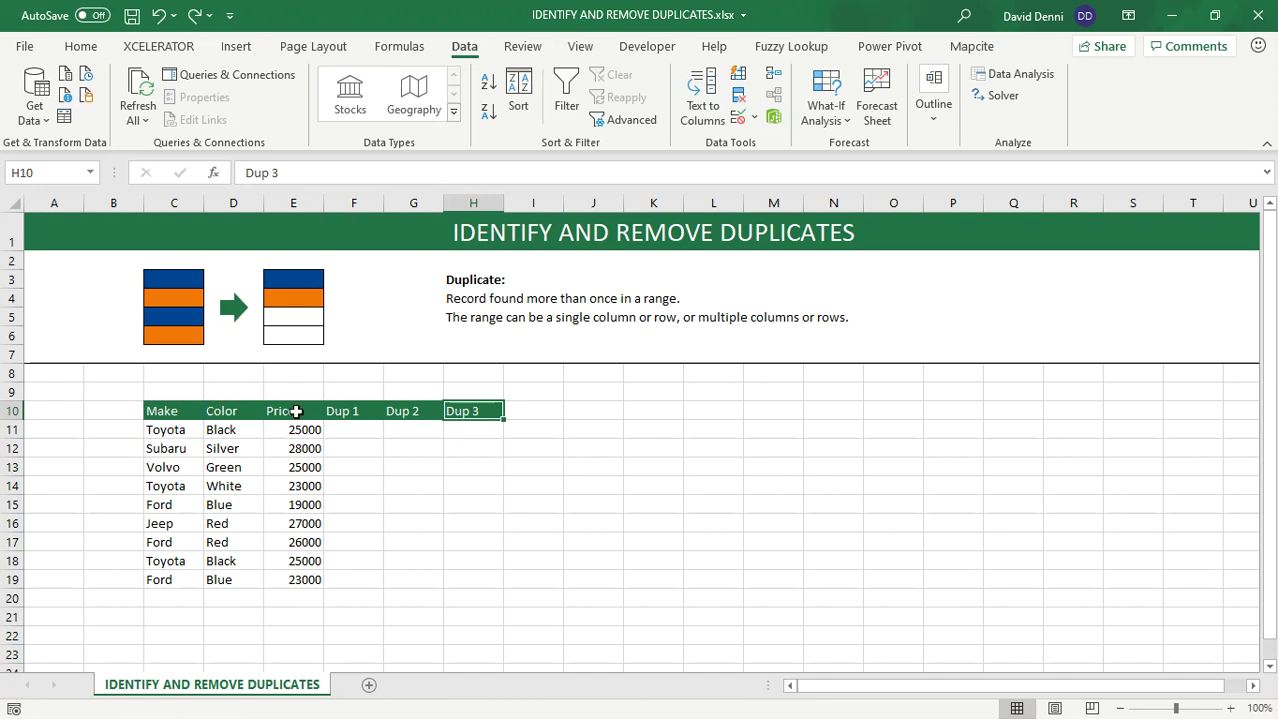
Start an IF formula in F11 whose test is a COUNTIF of C11 within the absolute Make range $C$11:$C$19.
left_click(346, 428)
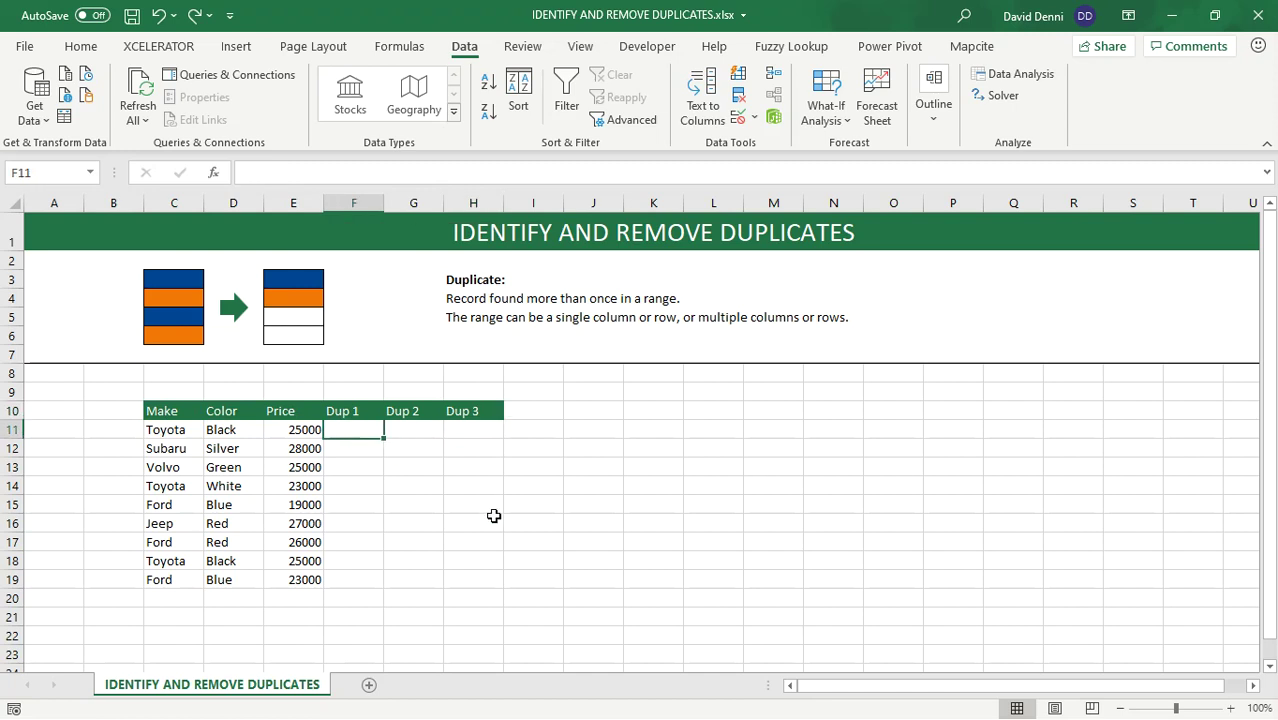
type("=")
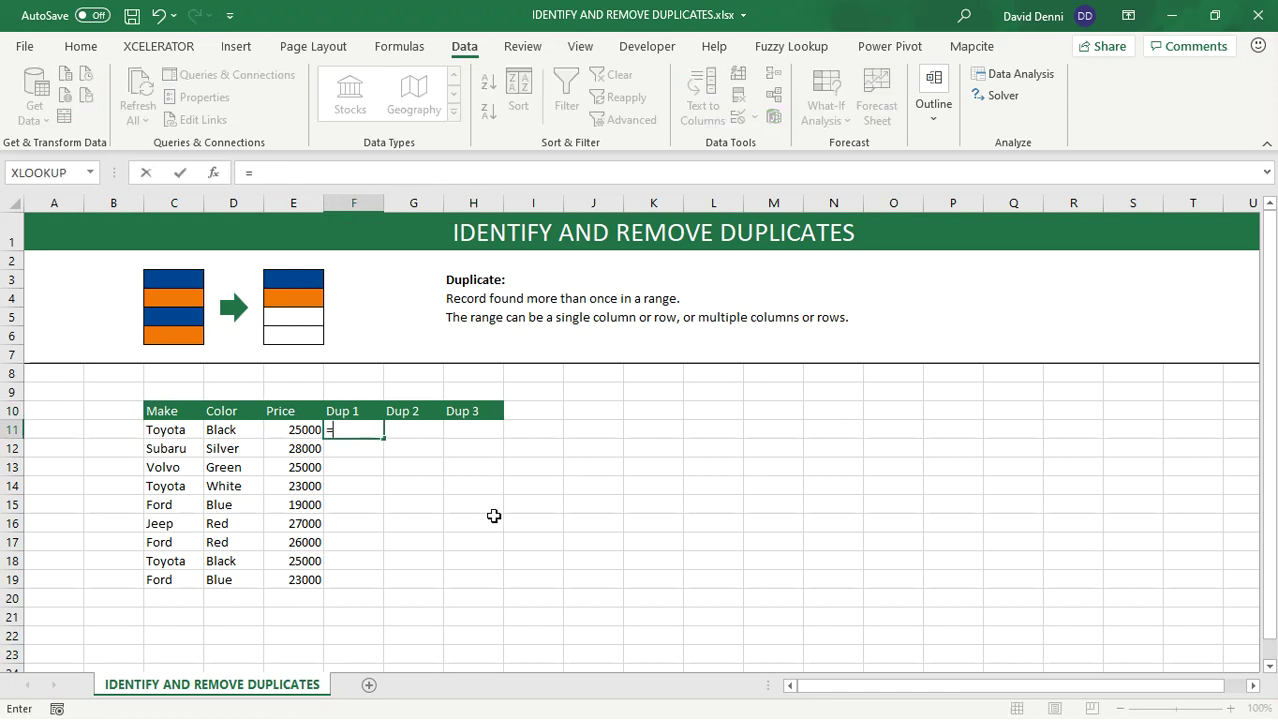
type("if")
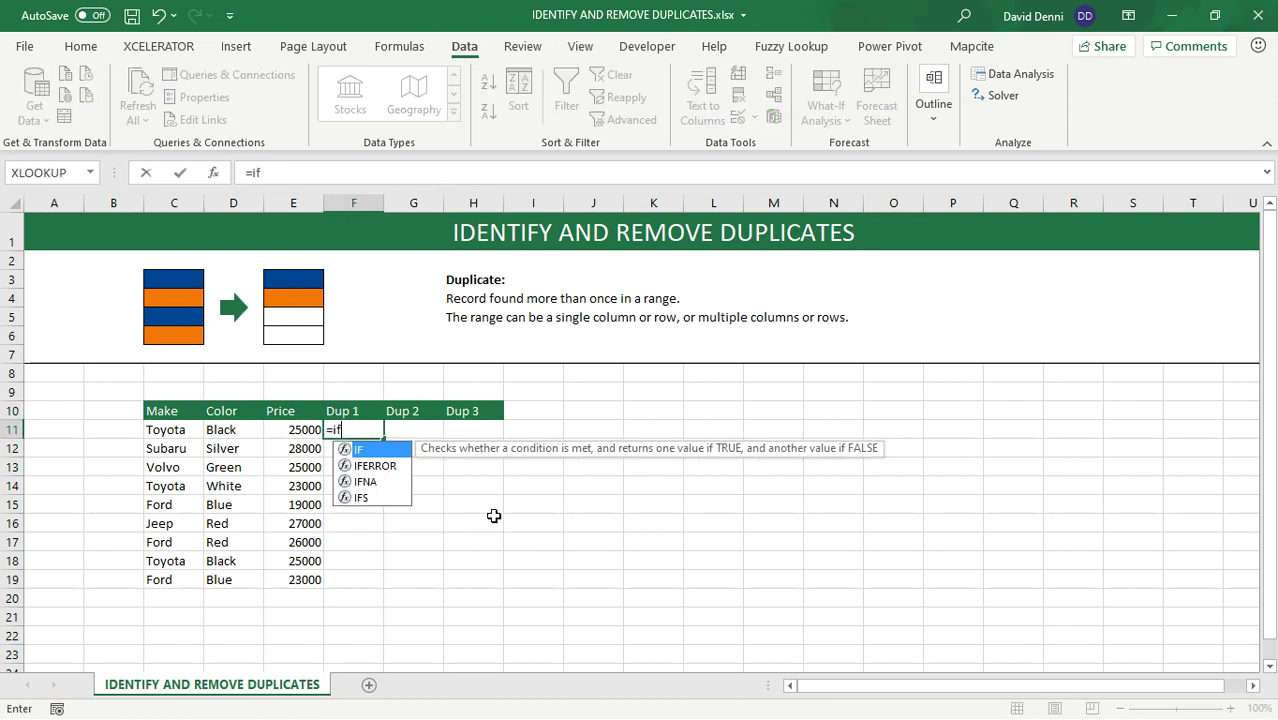
type("(cou")
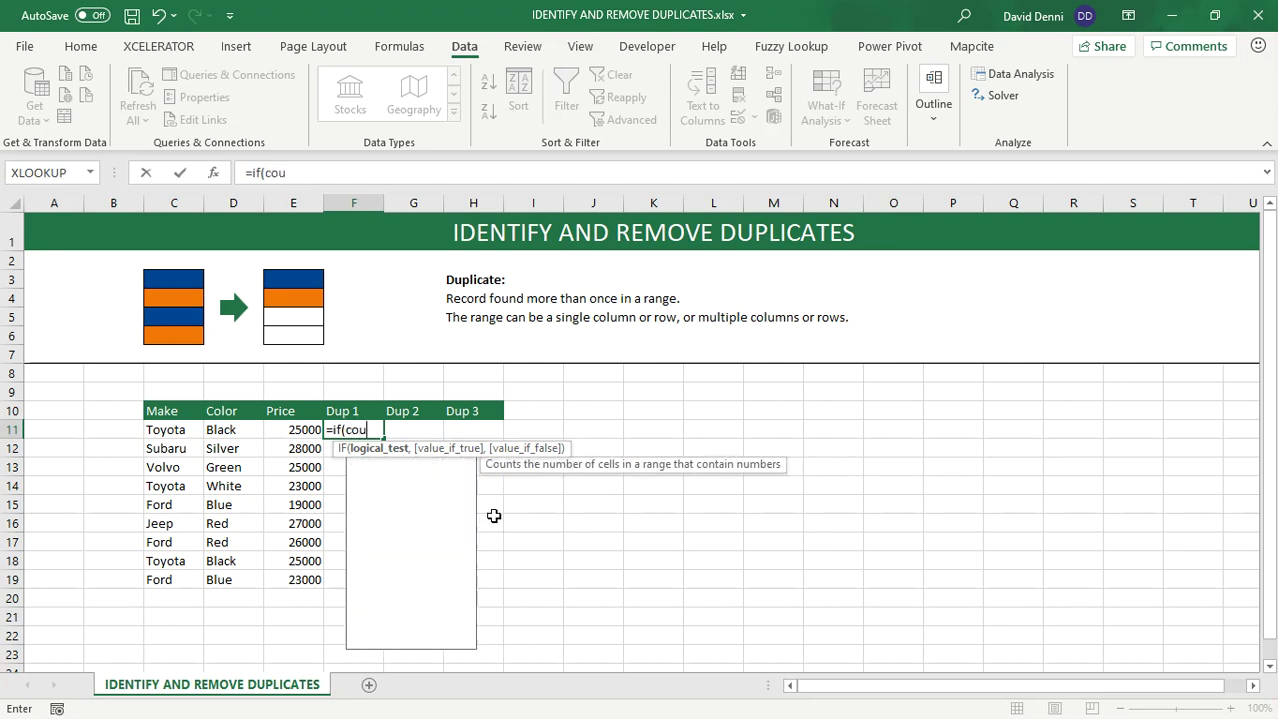
type("ntif(")
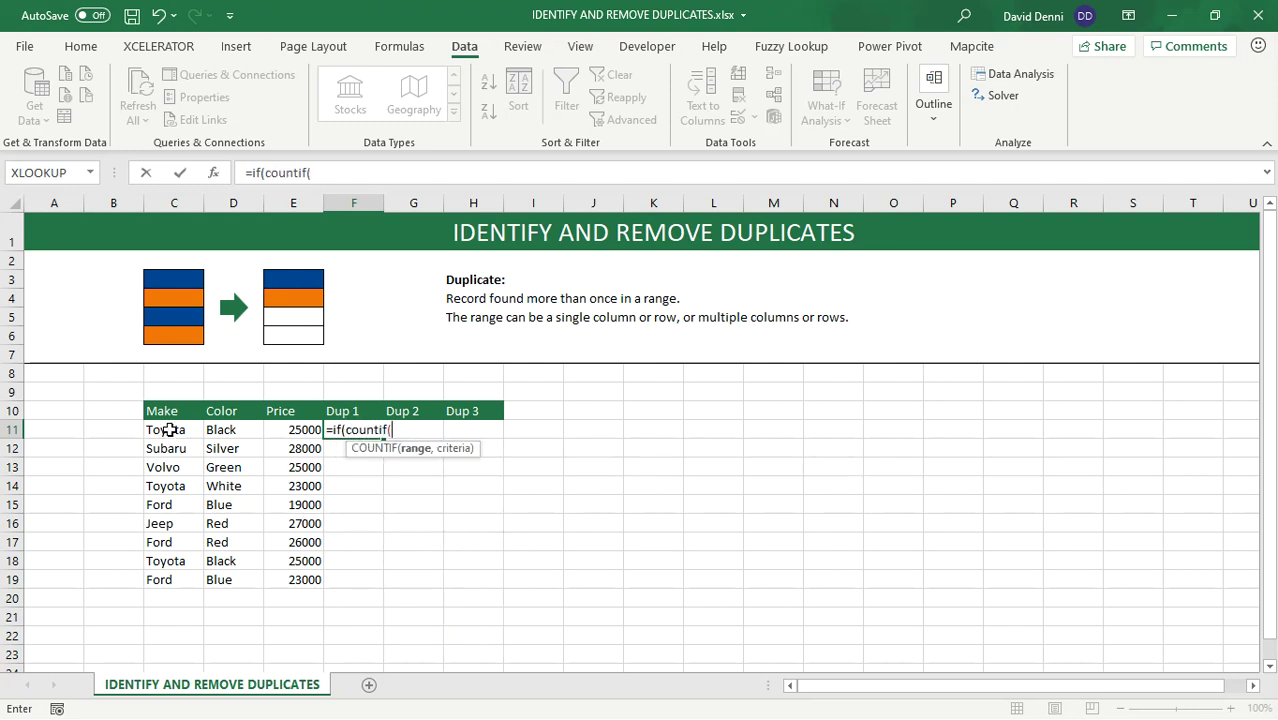
left_click_drag(171, 429, 173, 578)
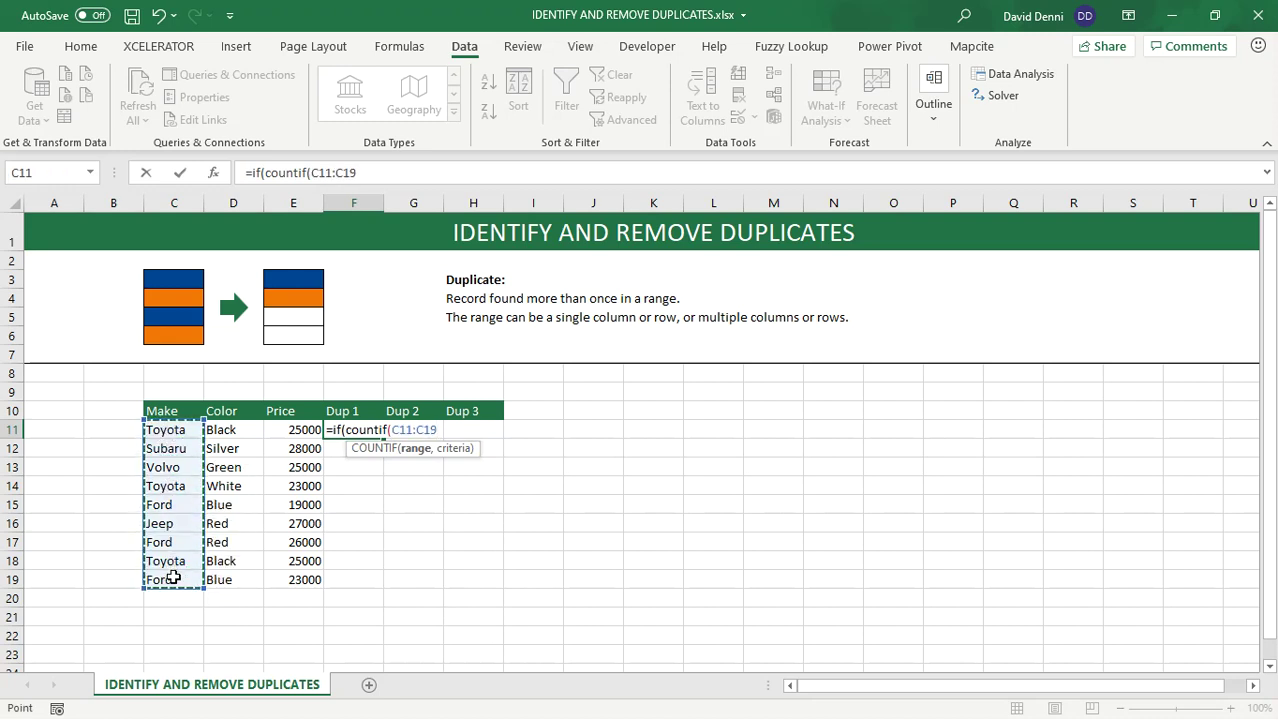
key("F4")
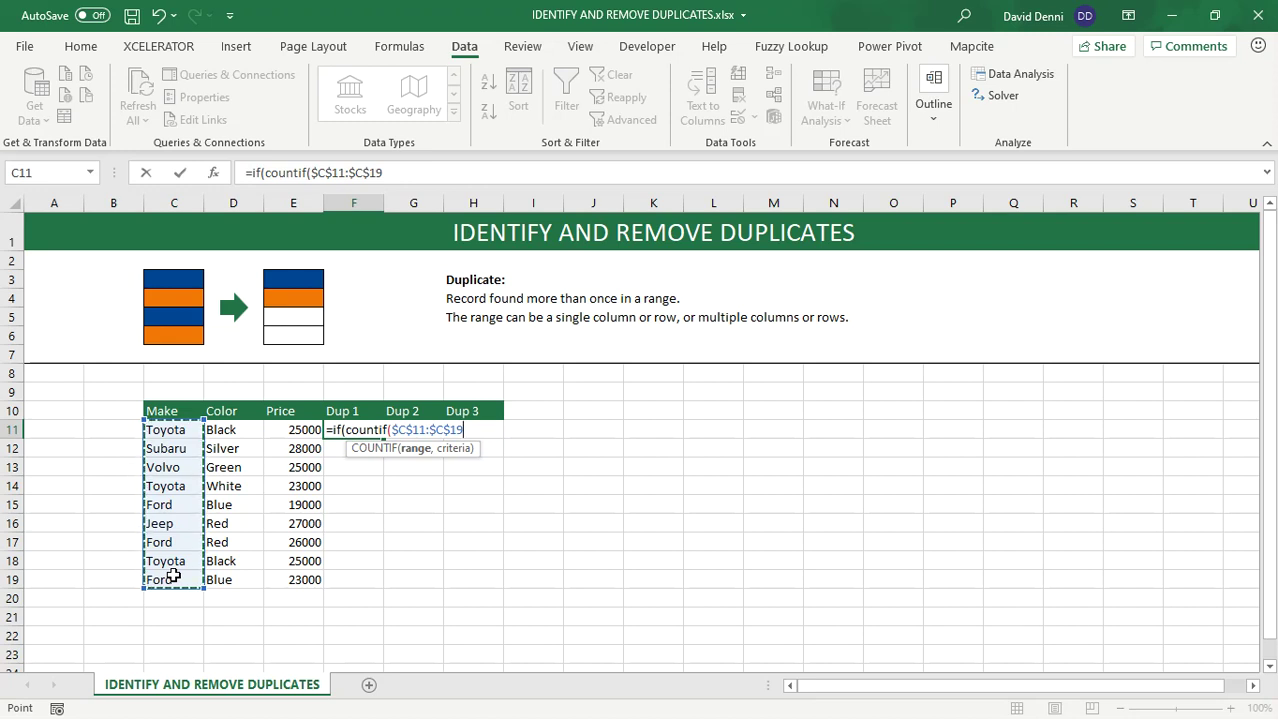
type(",")
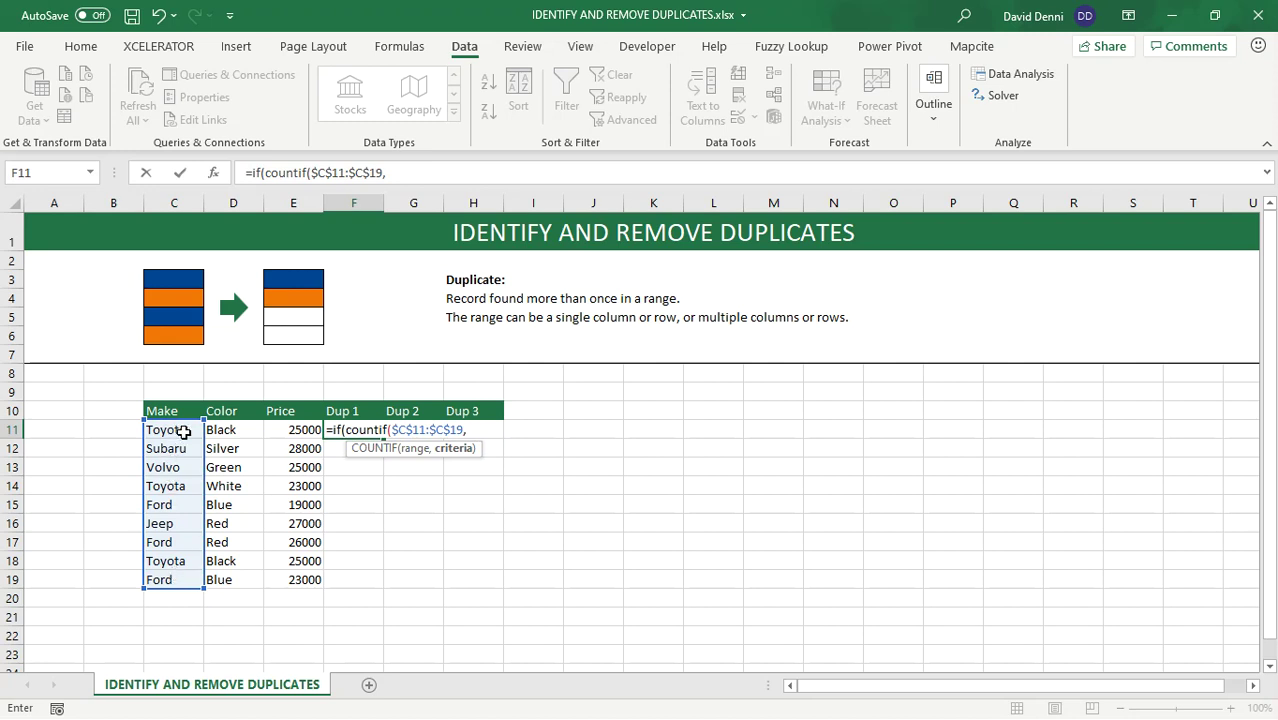
left_click(184, 432)
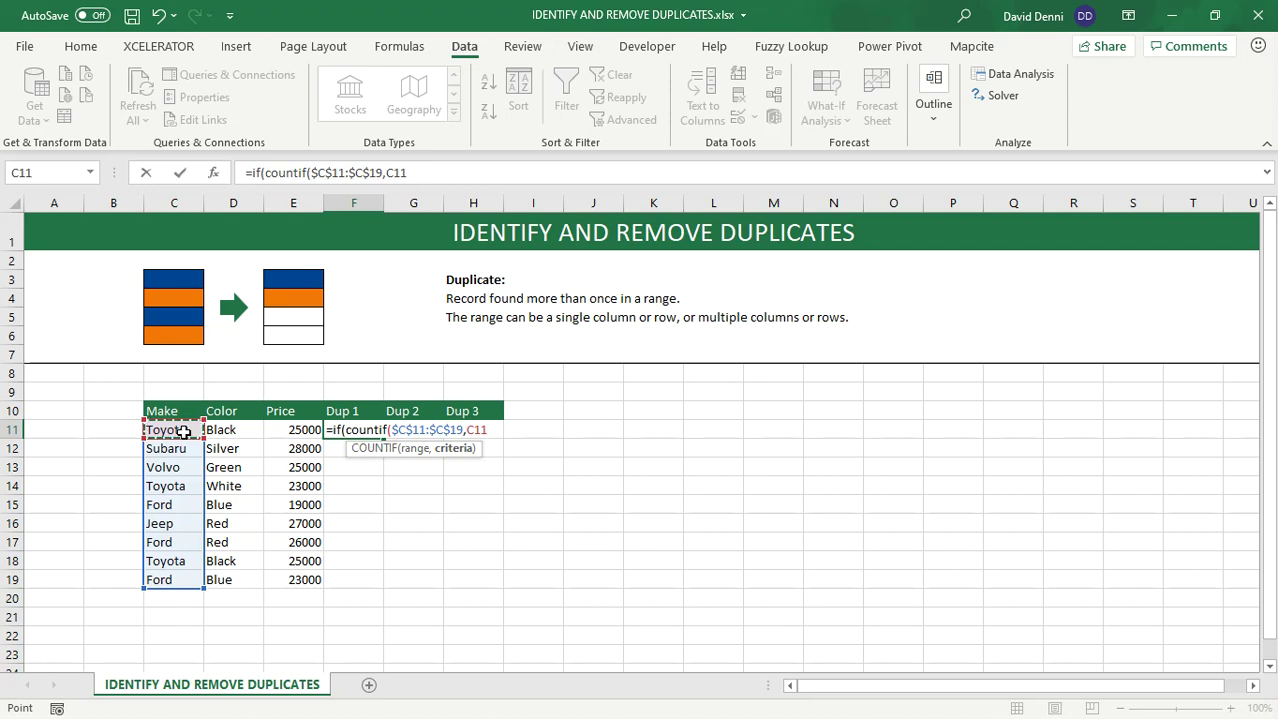
type(")")
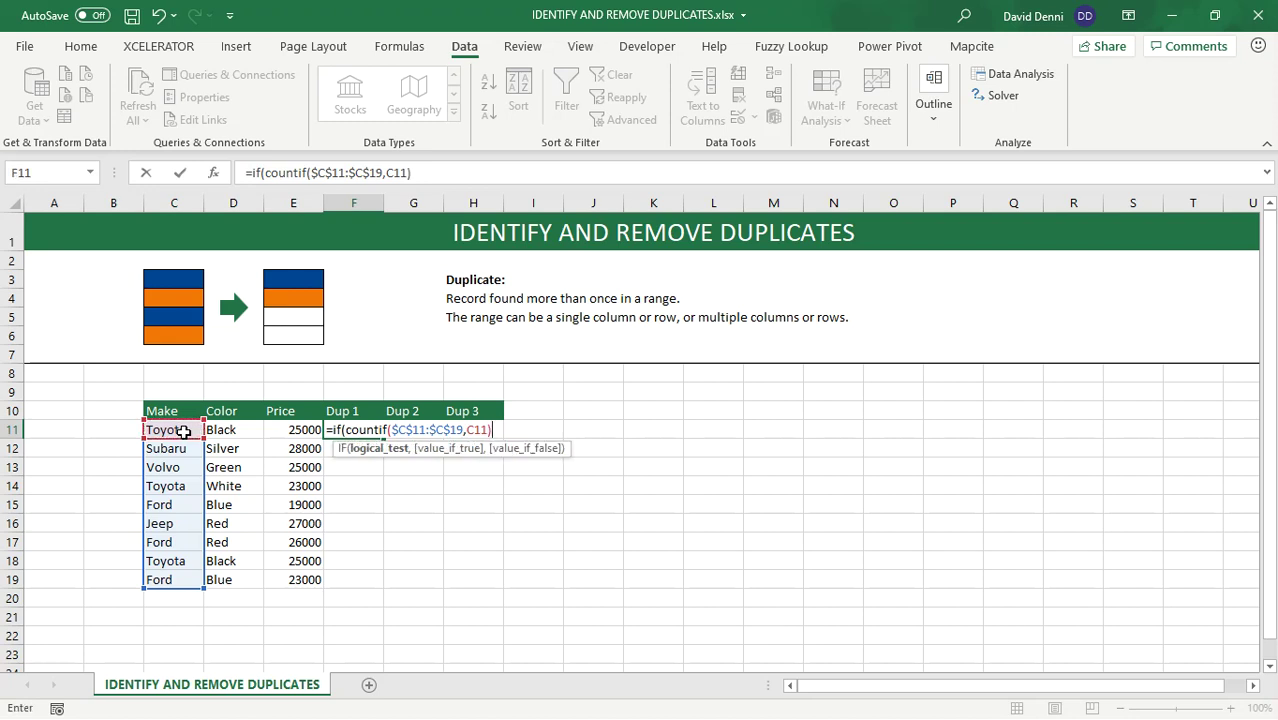
Complete the F11 formula so a count >1 returns "Dup" and anything else returns an empty string "".
type(">1,\"")
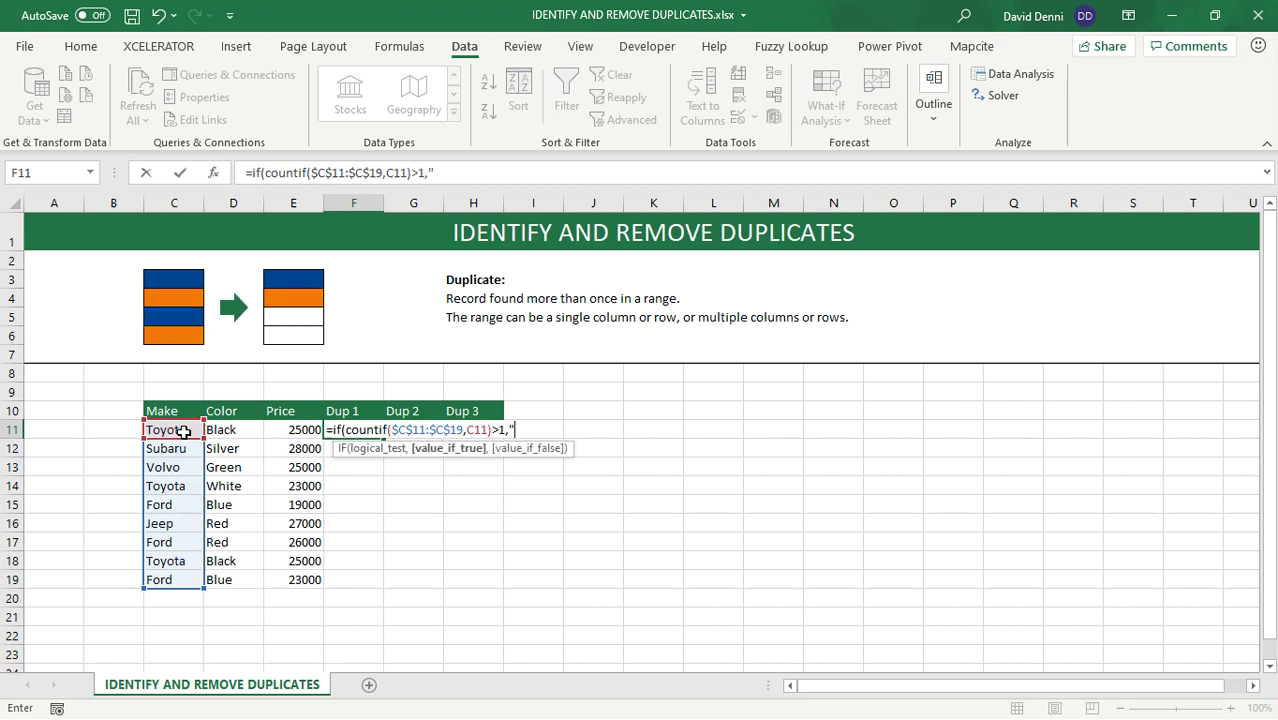
type("Dup\",\"\"")
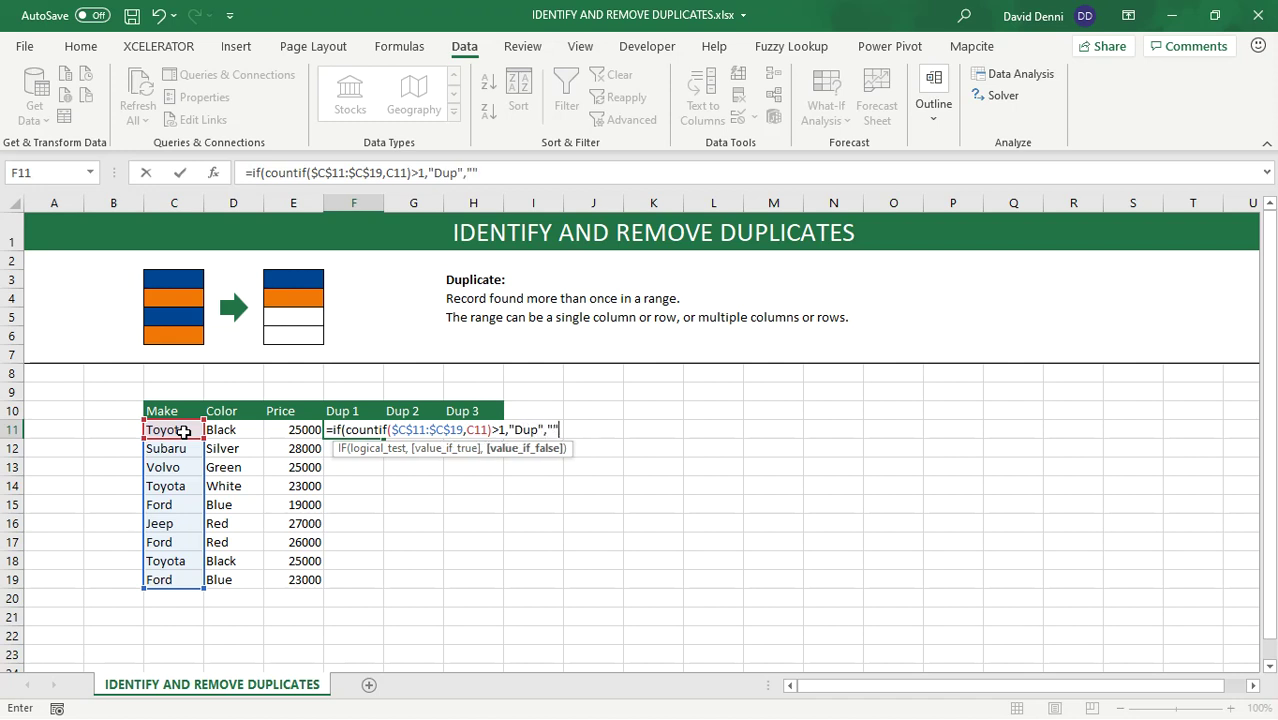
type(")")
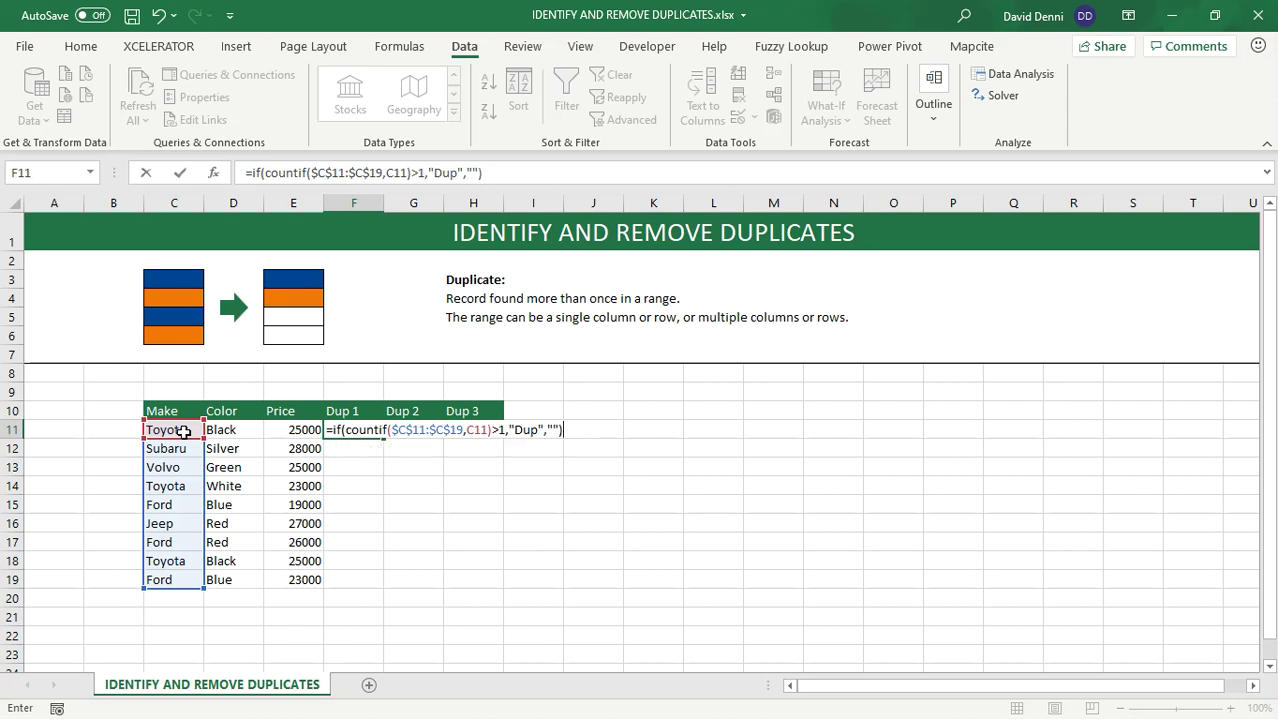
left_click(512, 172)
key("Return")
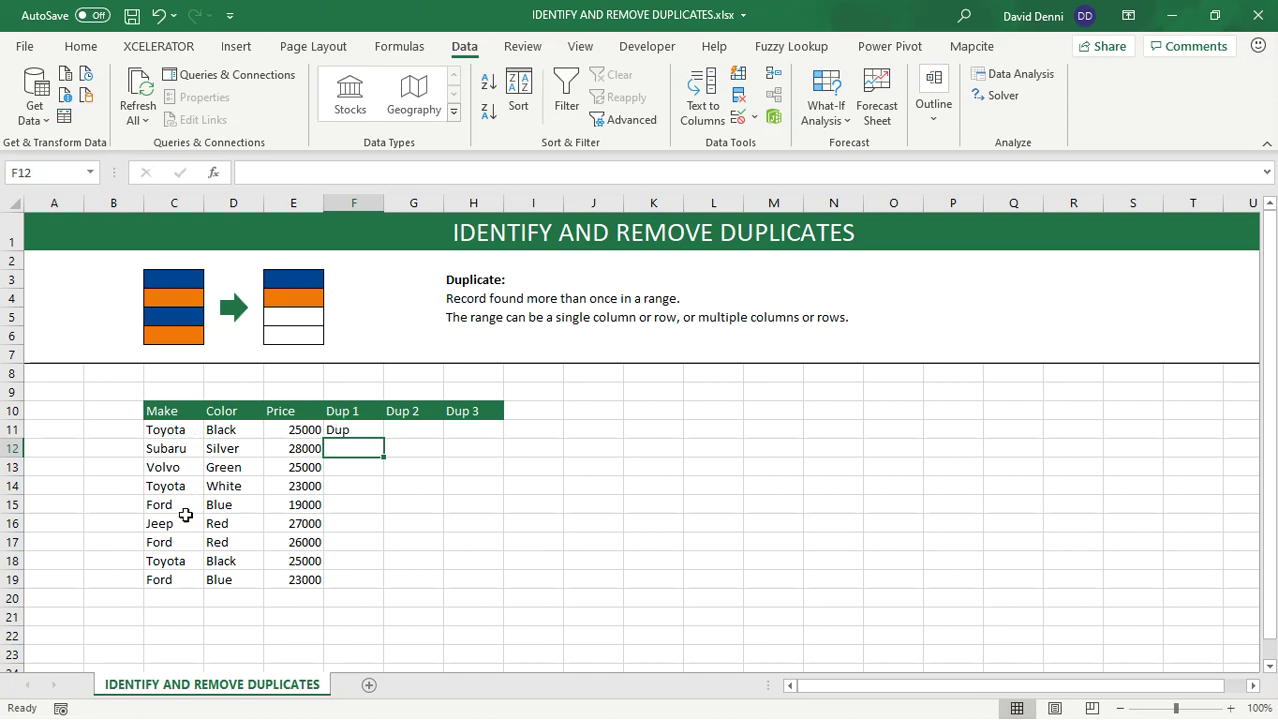
Fill the Dup 1 formula from F11 down to F19 and check the copied formulas in F14 and F12.
left_click(355, 431)
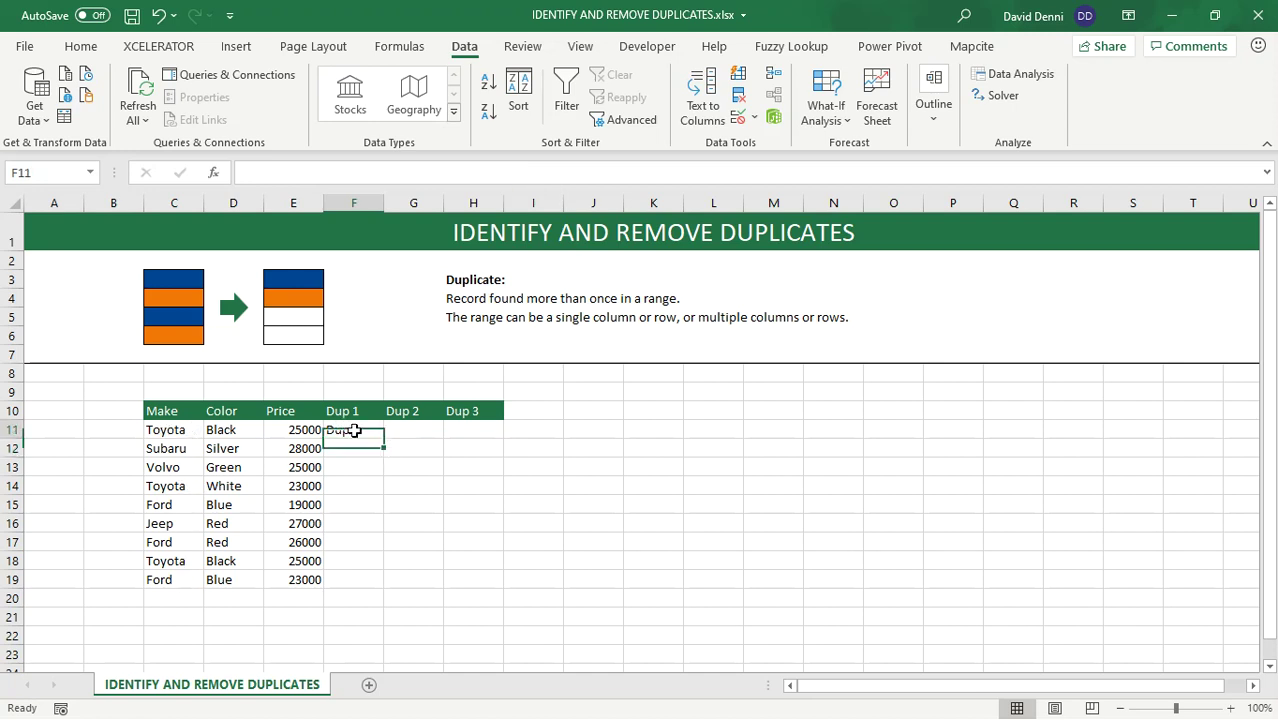
double_click(384, 439)
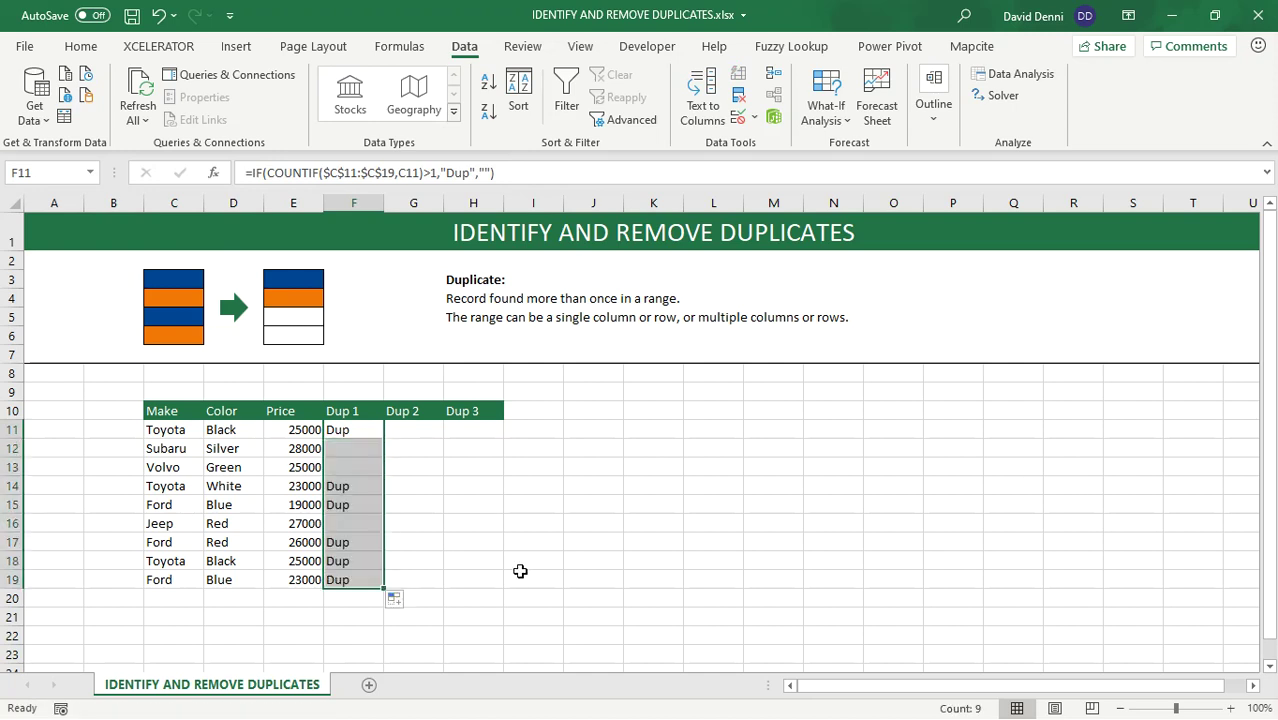
left_click(370, 488)
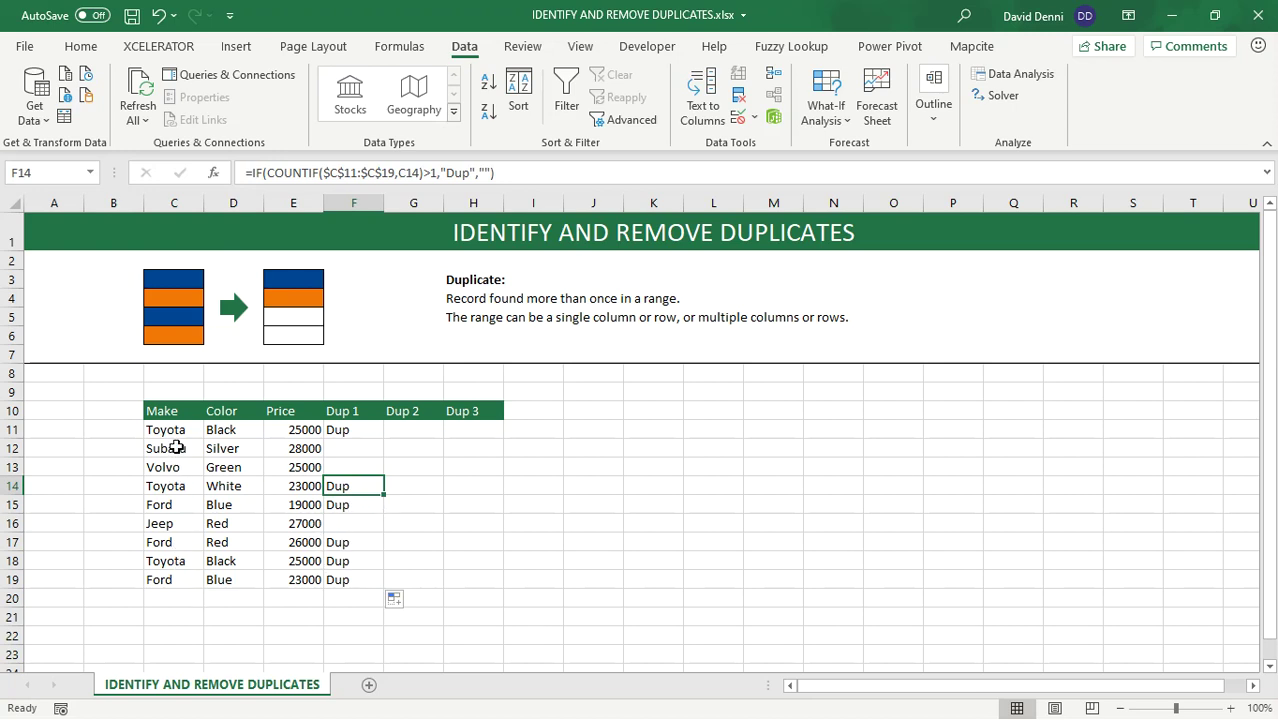
left_click(372, 448)
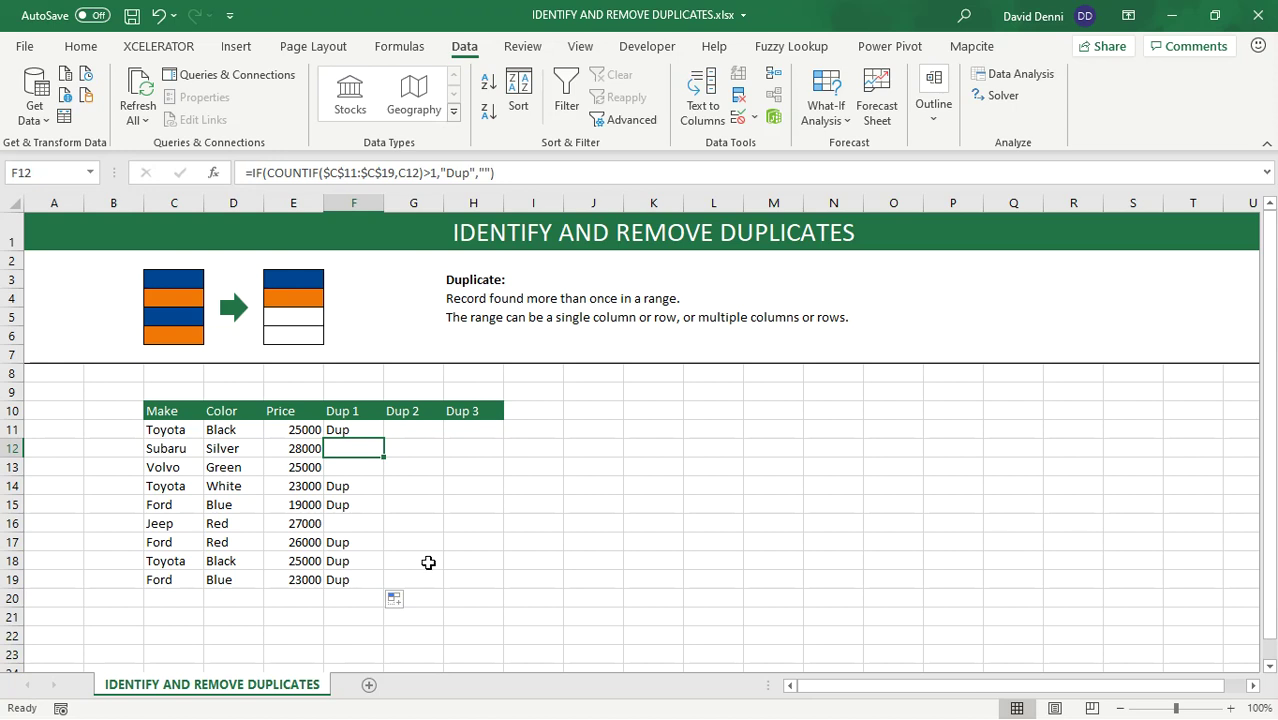
Copy the formula text of F11 unchanged into G11 under Dup 2.
left_click(348, 430)
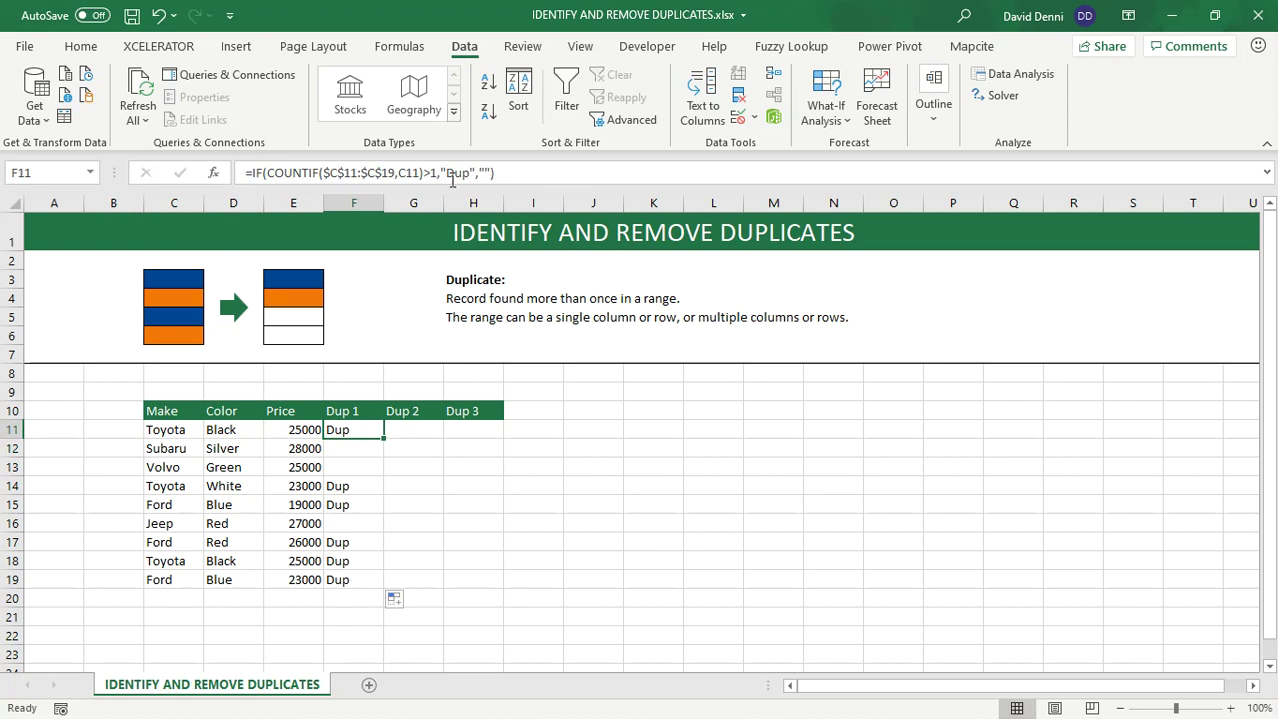
left_click_drag(521, 170, 194, 167)
key("ctrl+c")
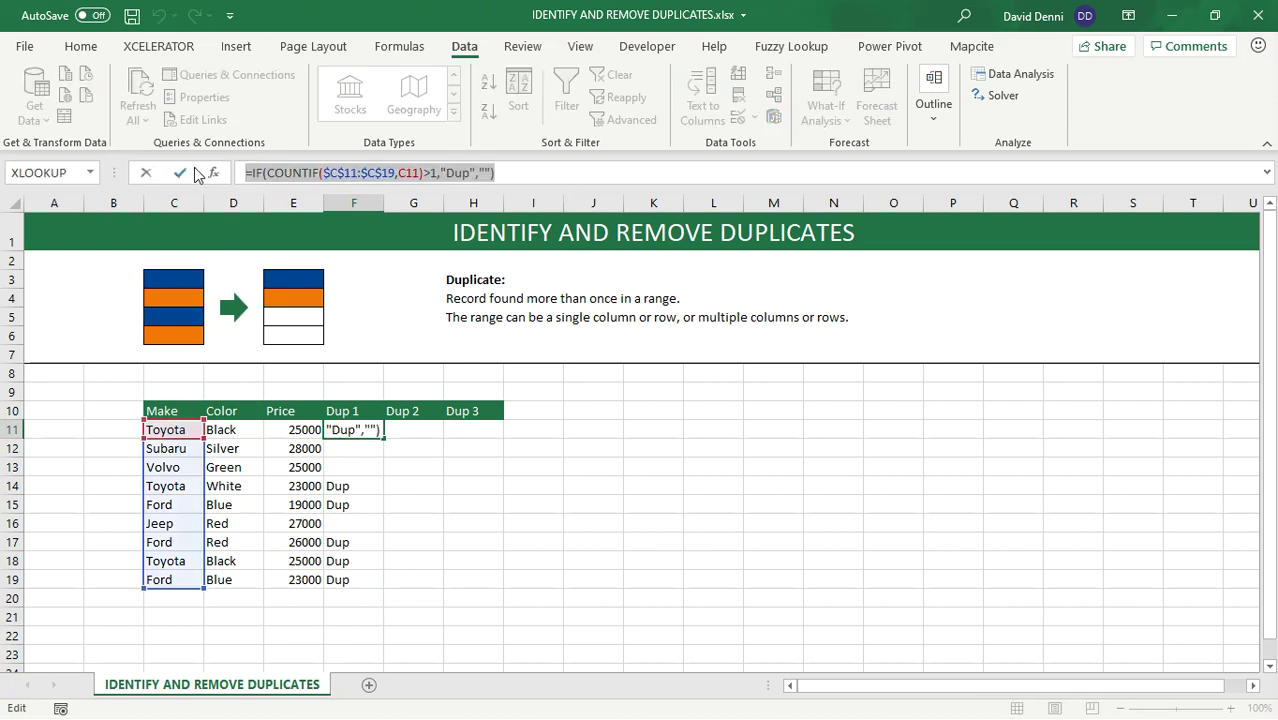
key("Escape")
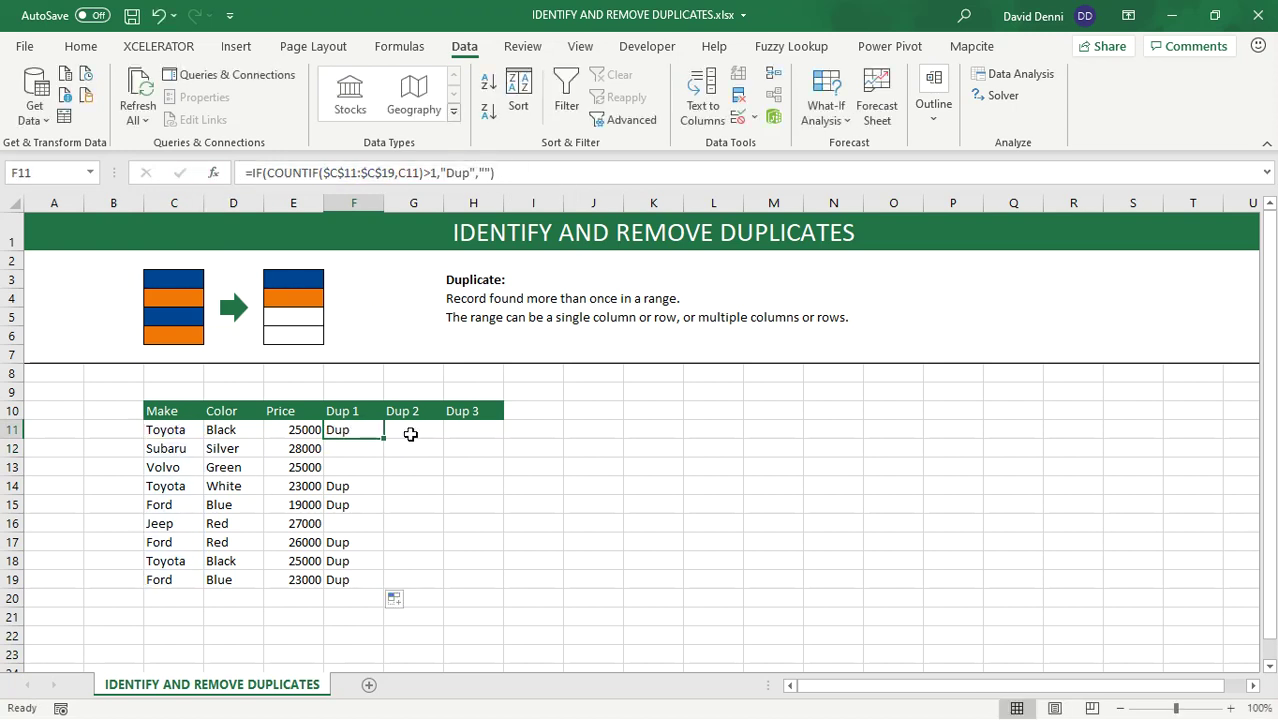
left_click(413, 429)
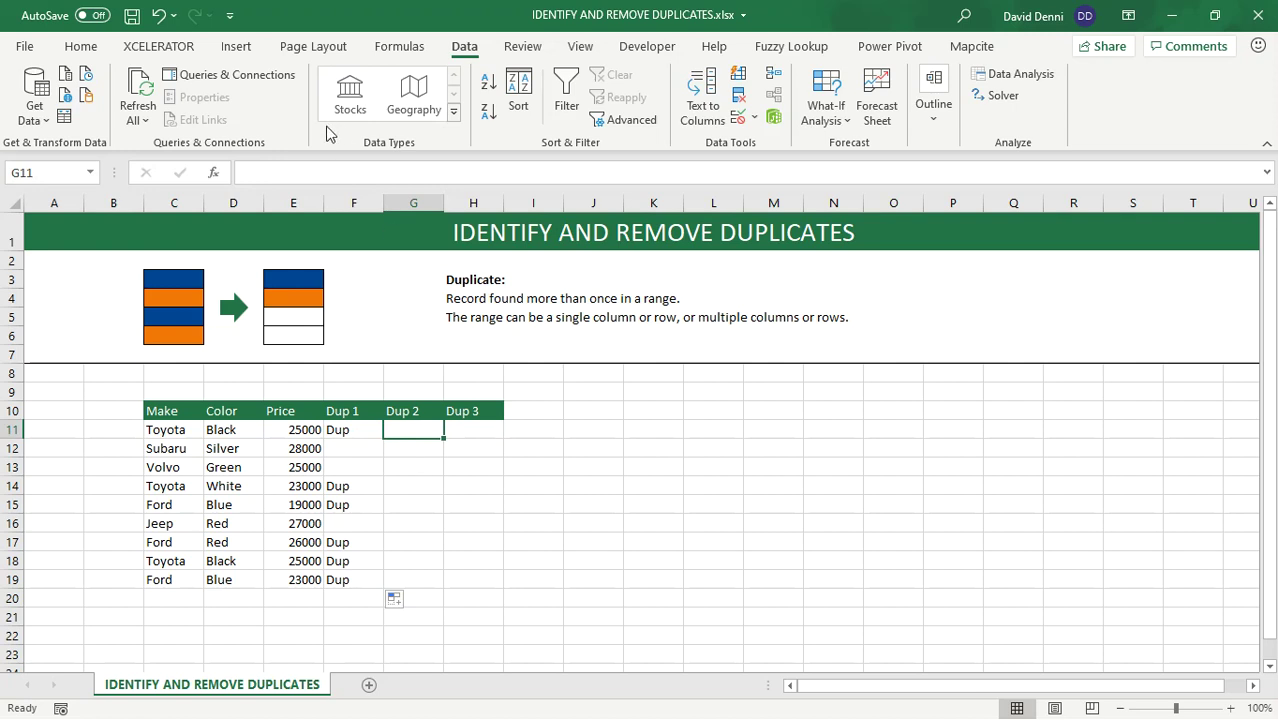
left_click(294, 173)
key("ctrl+v")
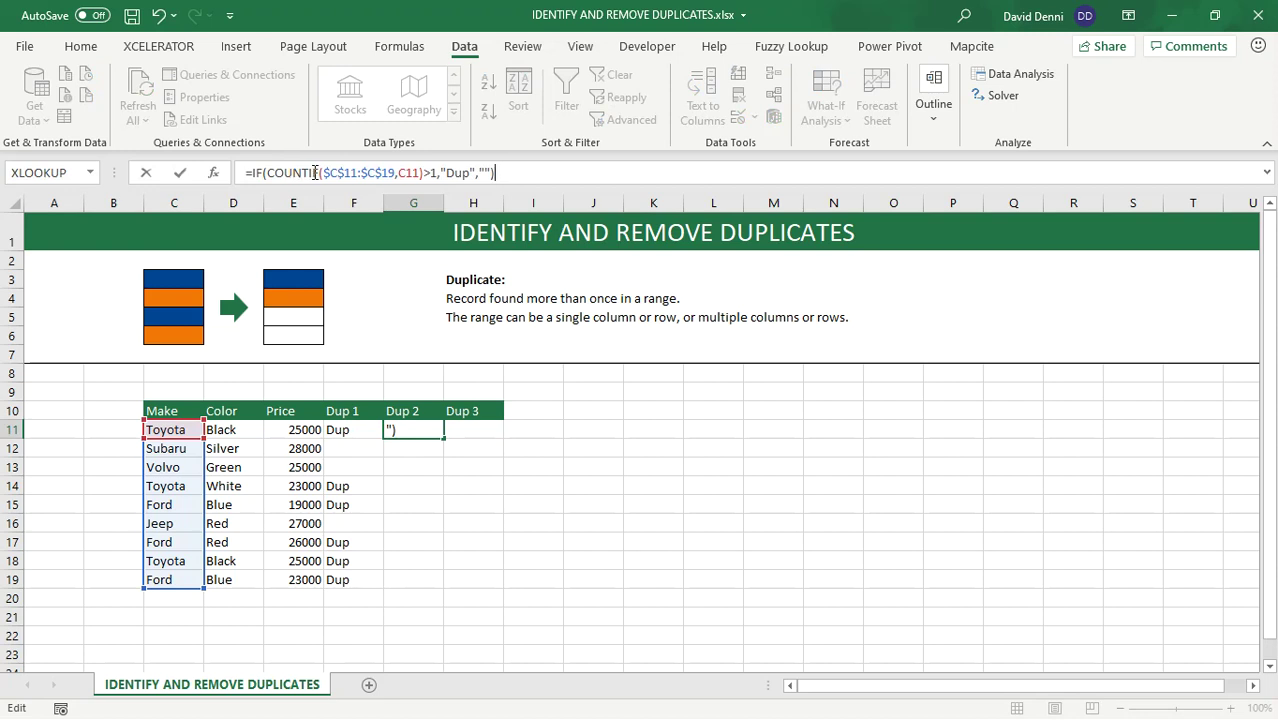
Change COUNTIF to COUNTIFS in the G11 formula and add a second copy of the $C$11:$C$19,C11 pair after the first.
left_click(318, 173)
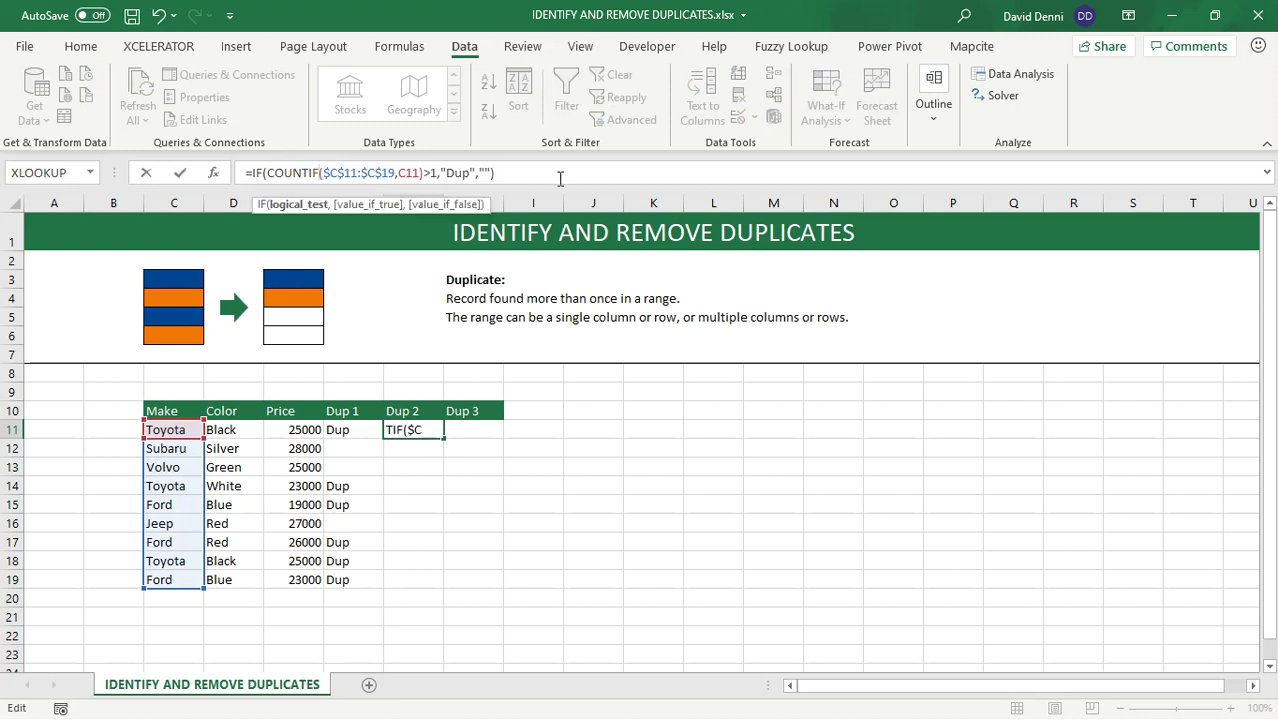
type("S")
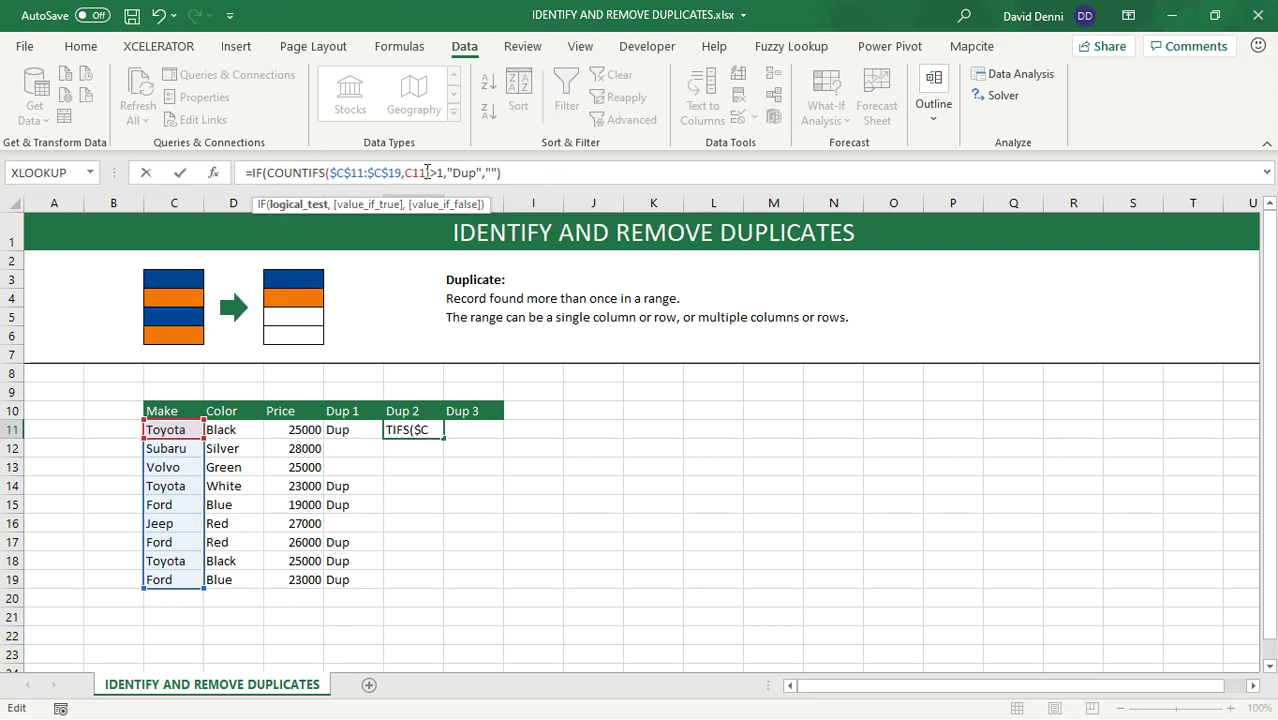
left_click_drag(428, 173, 330, 173)
key("ctrl+c")
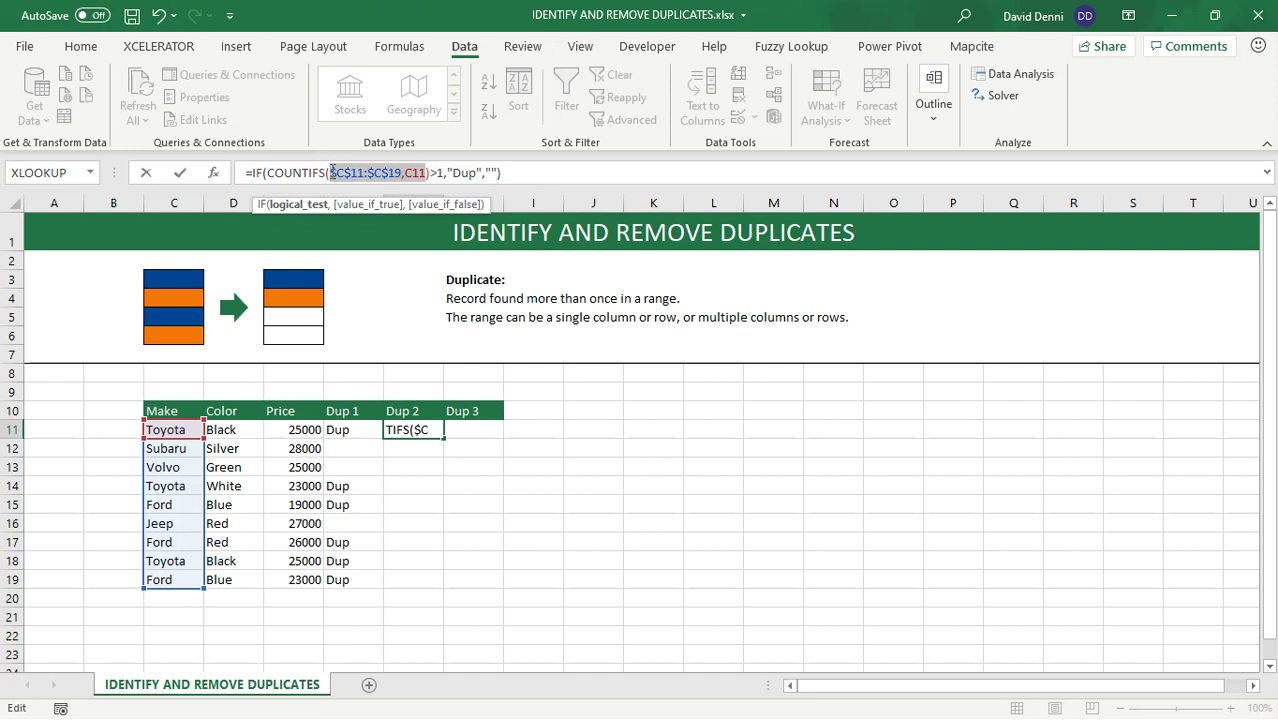
left_click(428, 173)
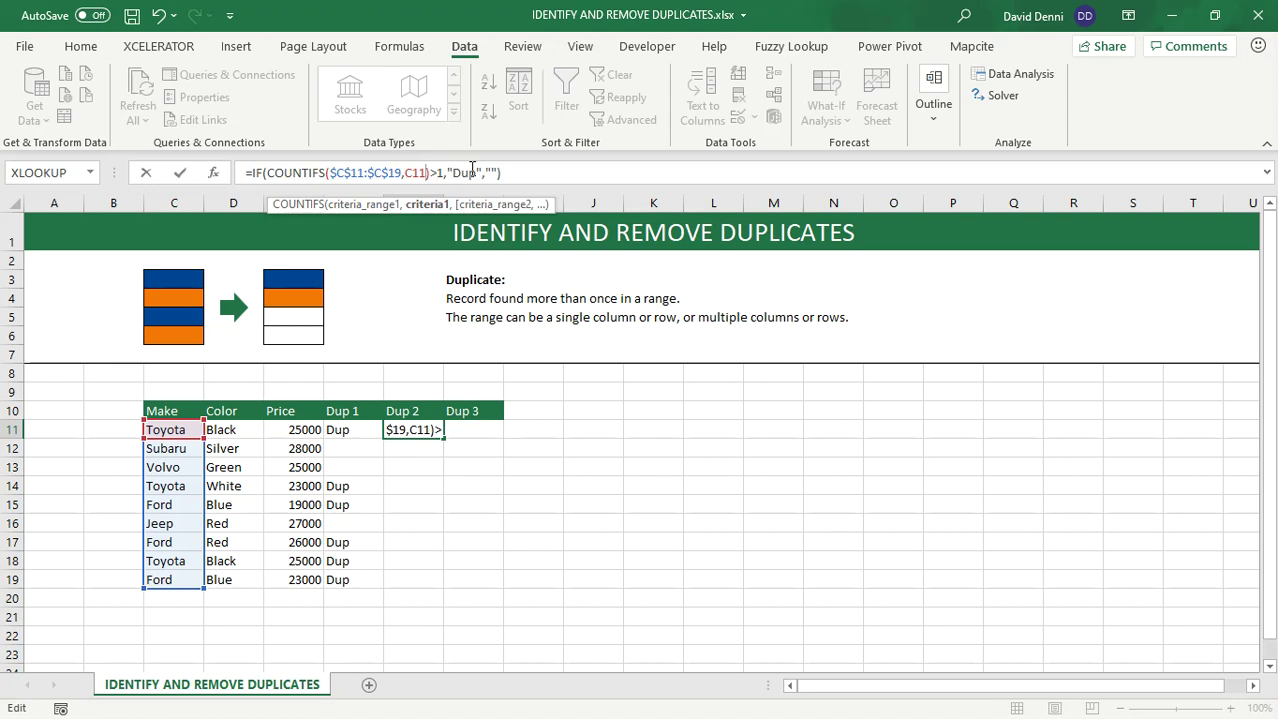
type(",")
key("ctrl+v")
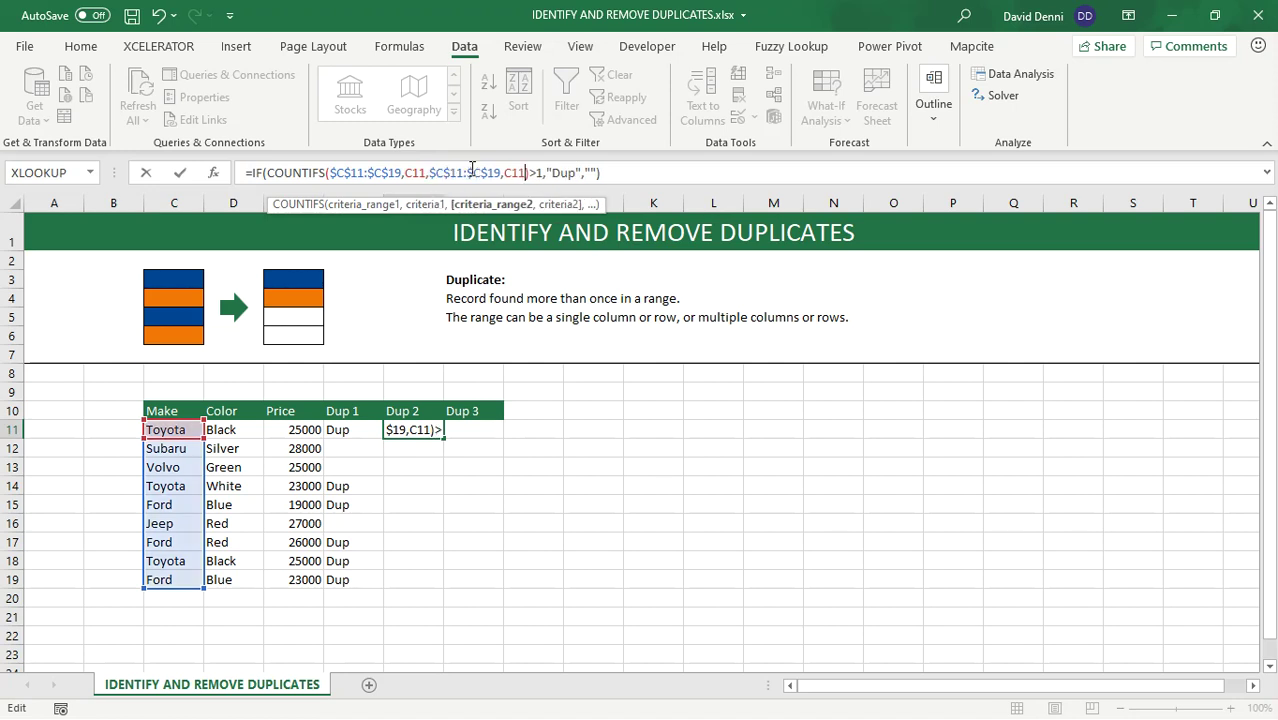
Change the second criteria range in the G11 formula to the Color column, $D$11:$D$19.
left_click(444, 172)
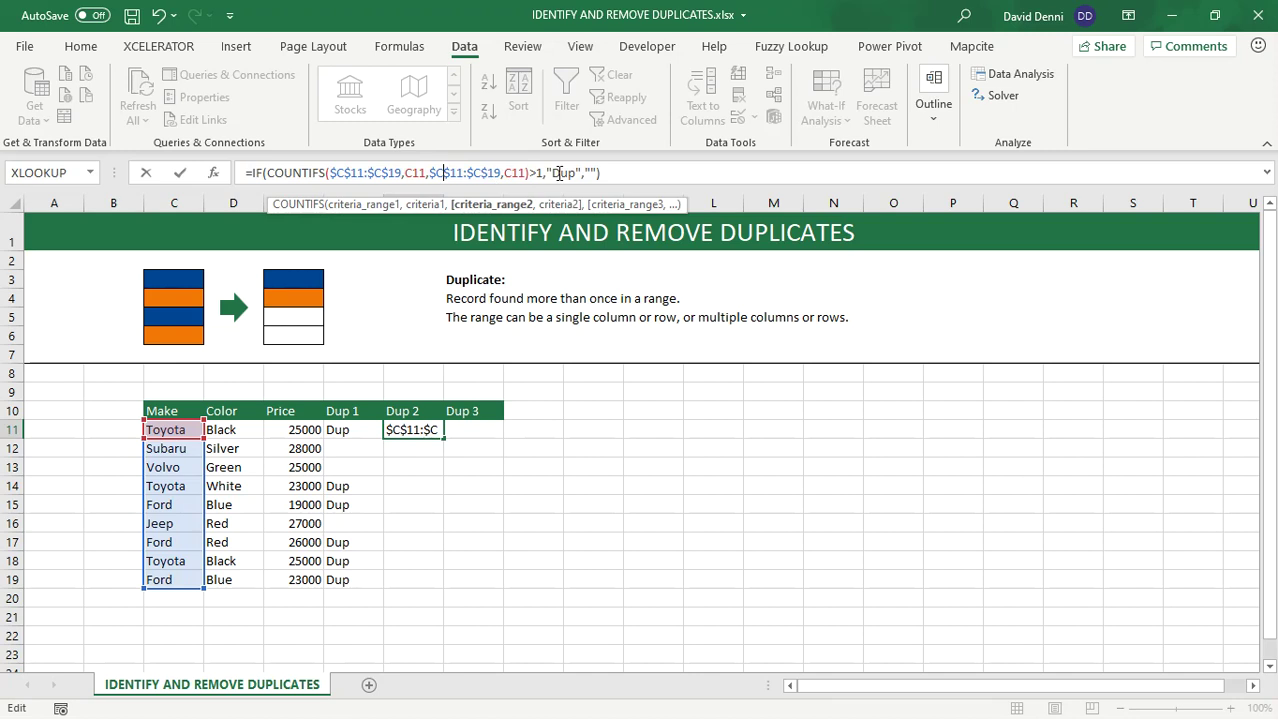
key("BackSpace")
type("D")
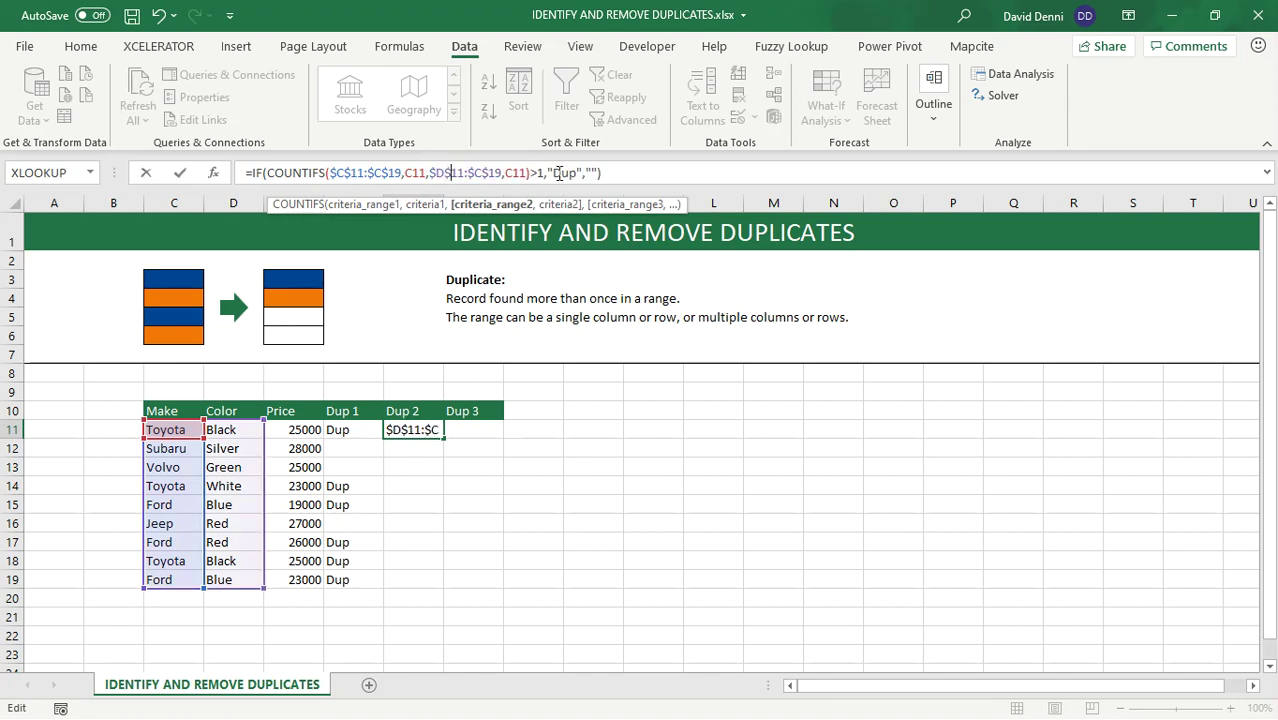
key("Right")
key("BackSpace")
type("D")
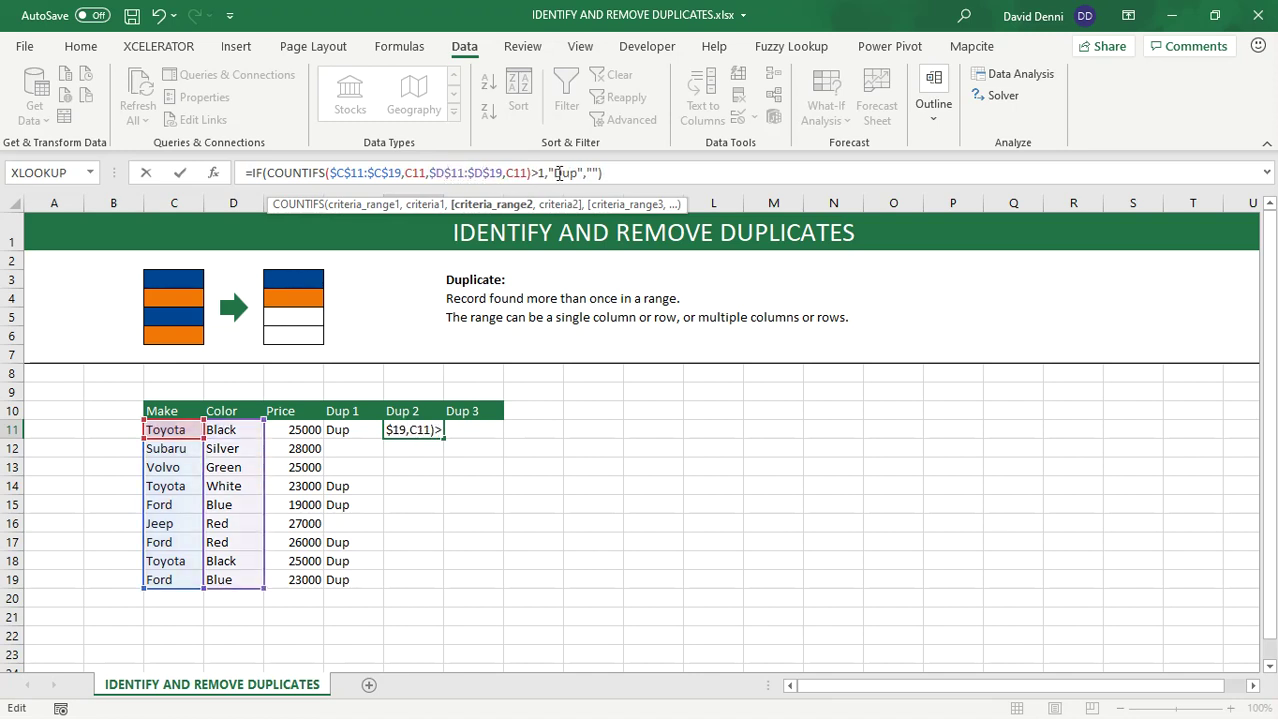
Change the second criterion in the G11 formula to D11 and enter the formula.
key("Right")
key("Right")
key("Right")
key("Right")
key("Right")
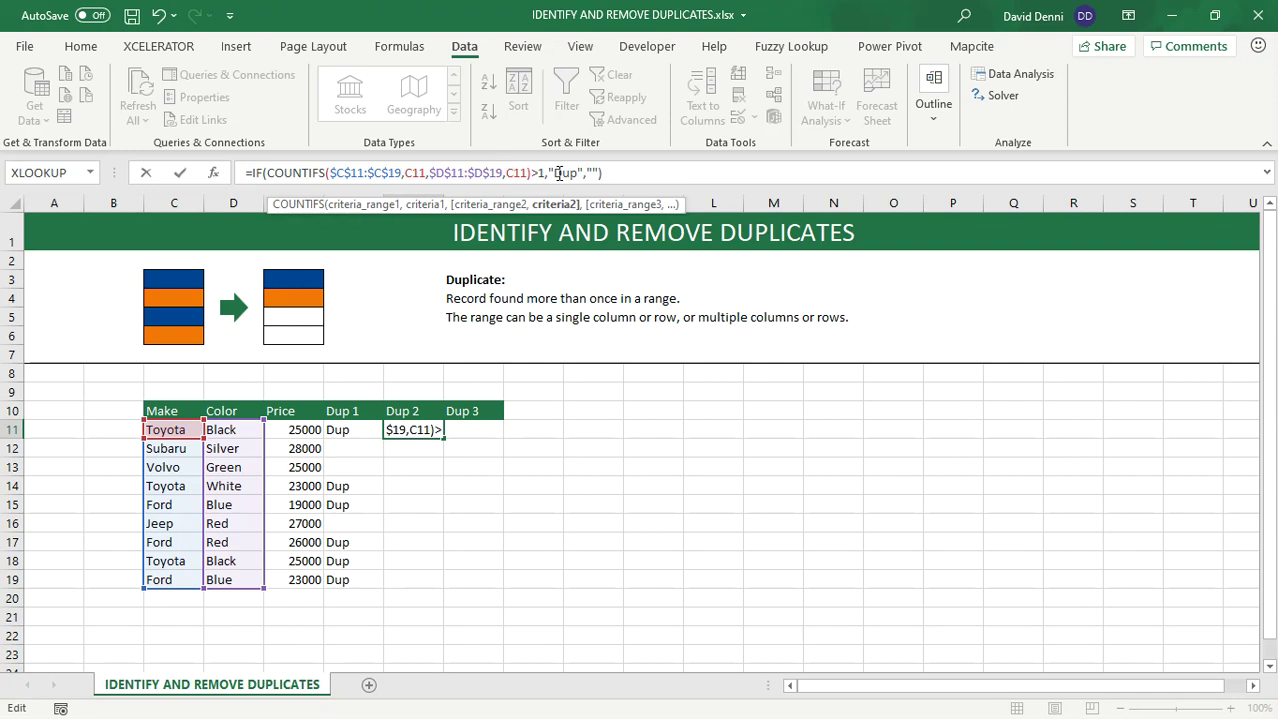
key("BackSpace")
type("D")
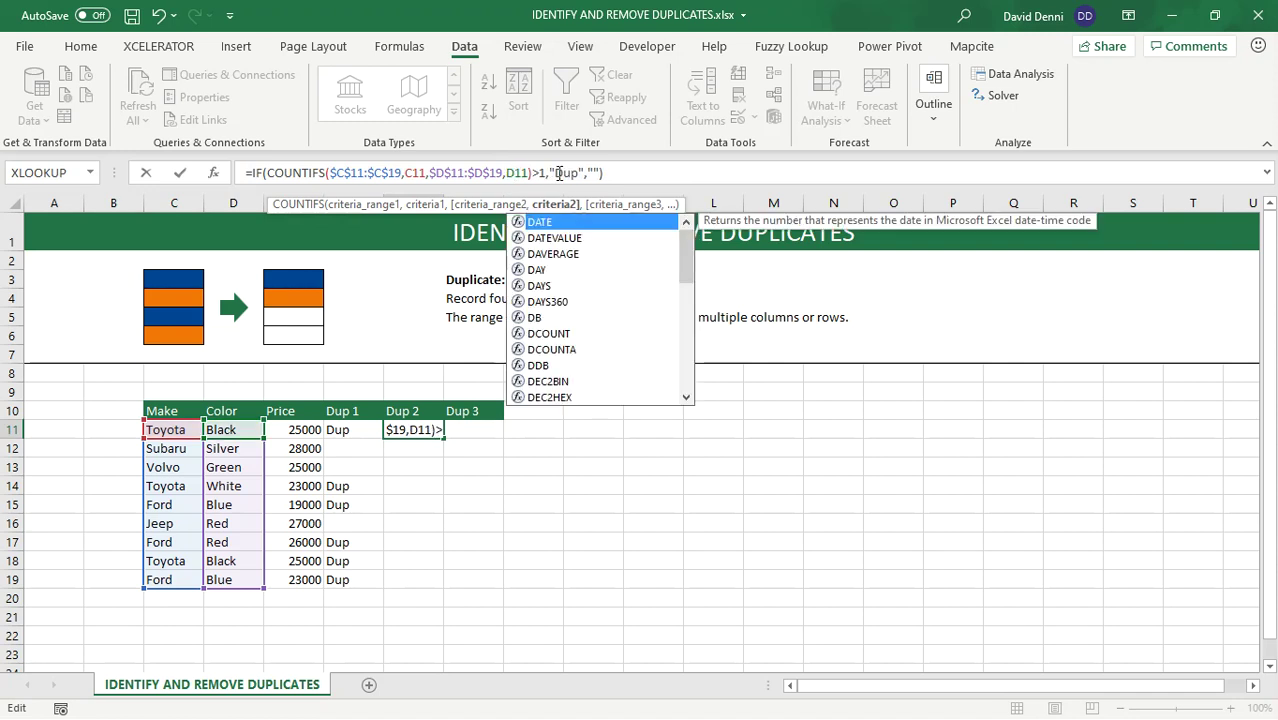
left_click(659, 170)
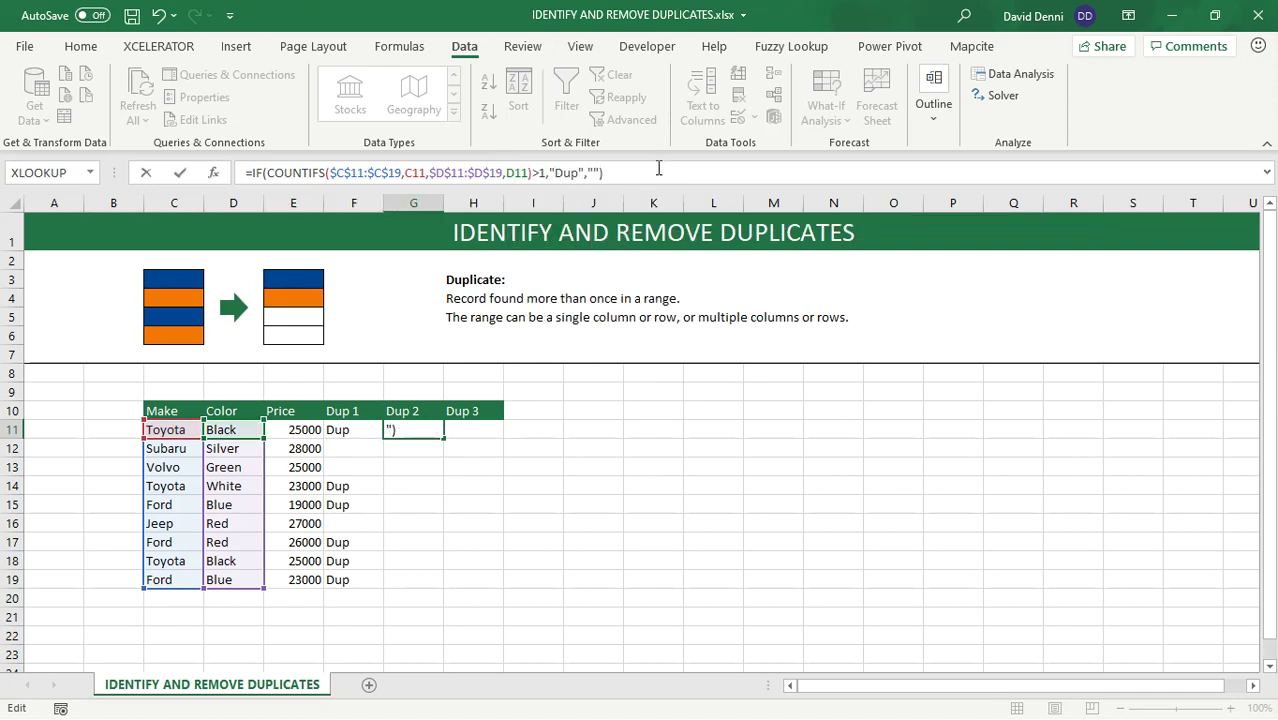
key("Return")
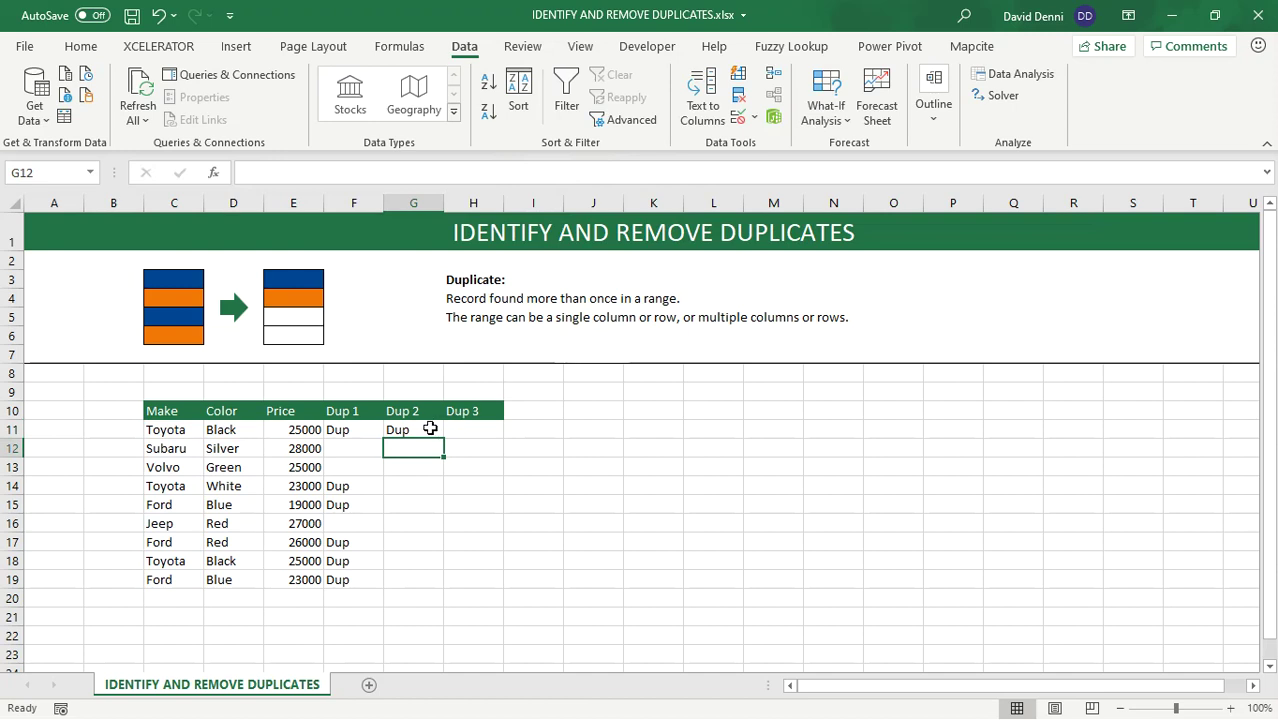
Fill the Dup 2 formula from G11 down to G19 and check the Make and Color of the record in row 14.
left_click(425, 429)
left_click_drag(444, 438, 442, 589)
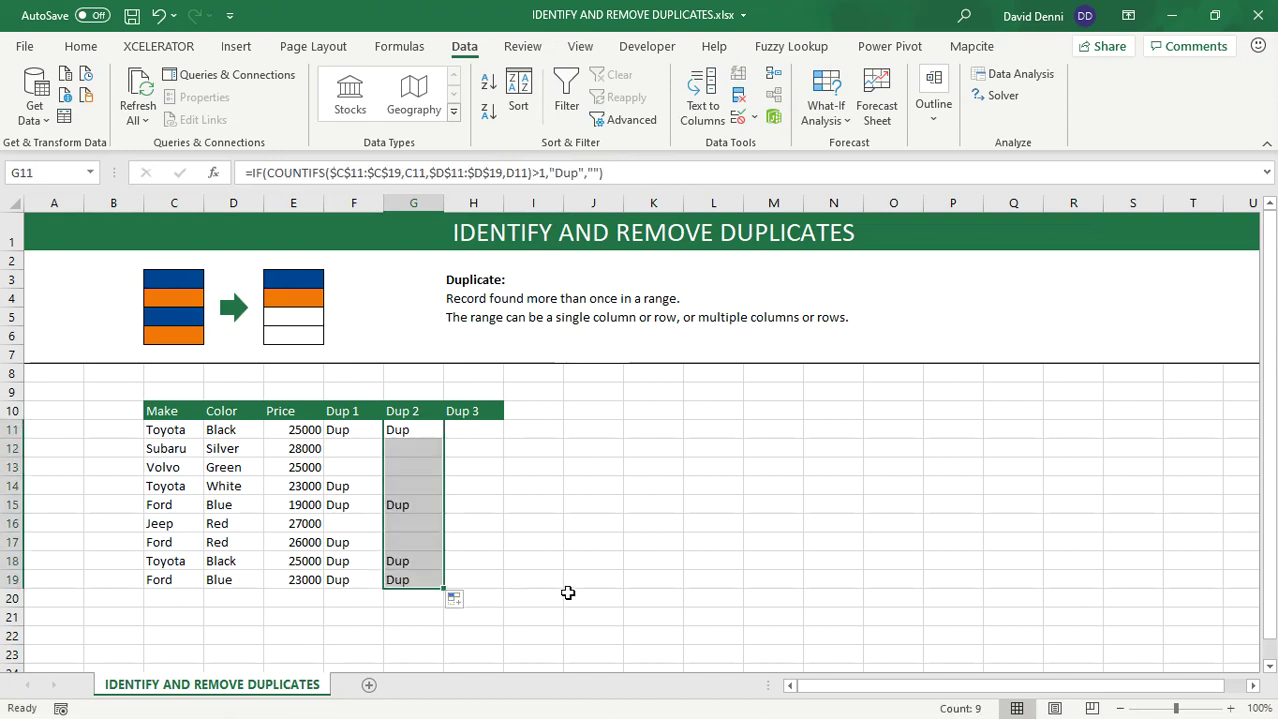
left_click(596, 579)
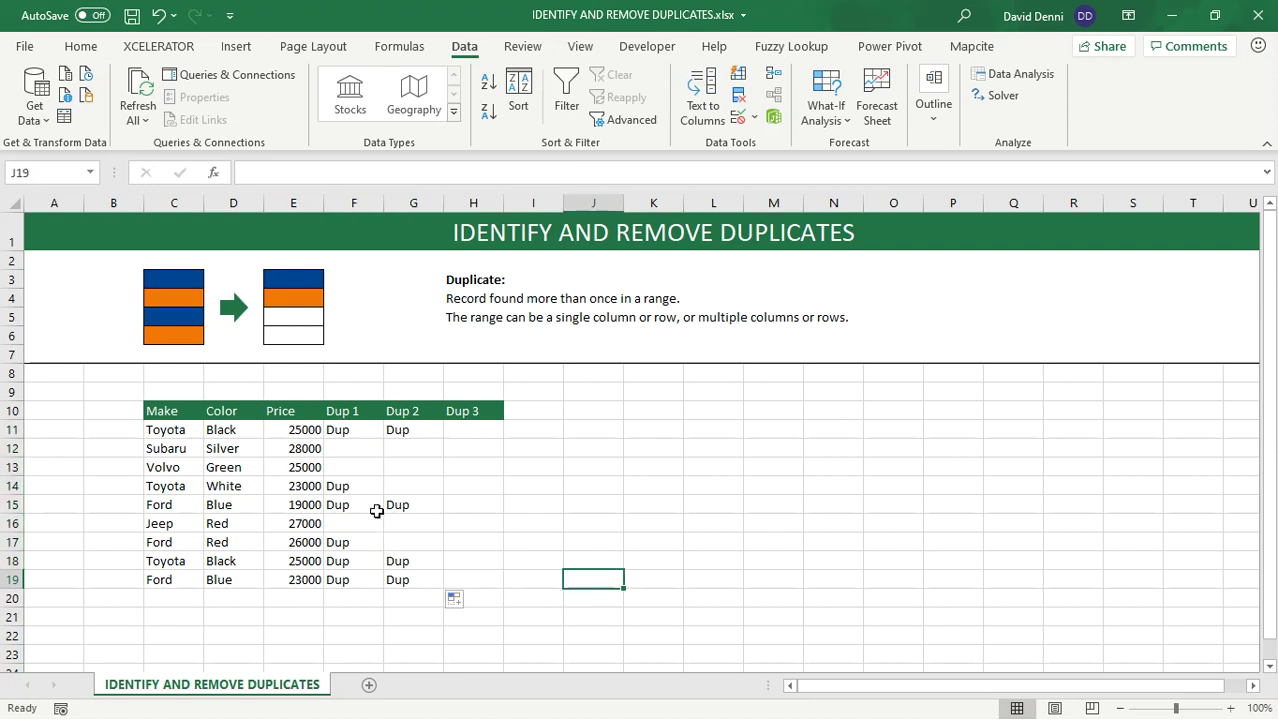
left_click(176, 487)
left_click(234, 487)
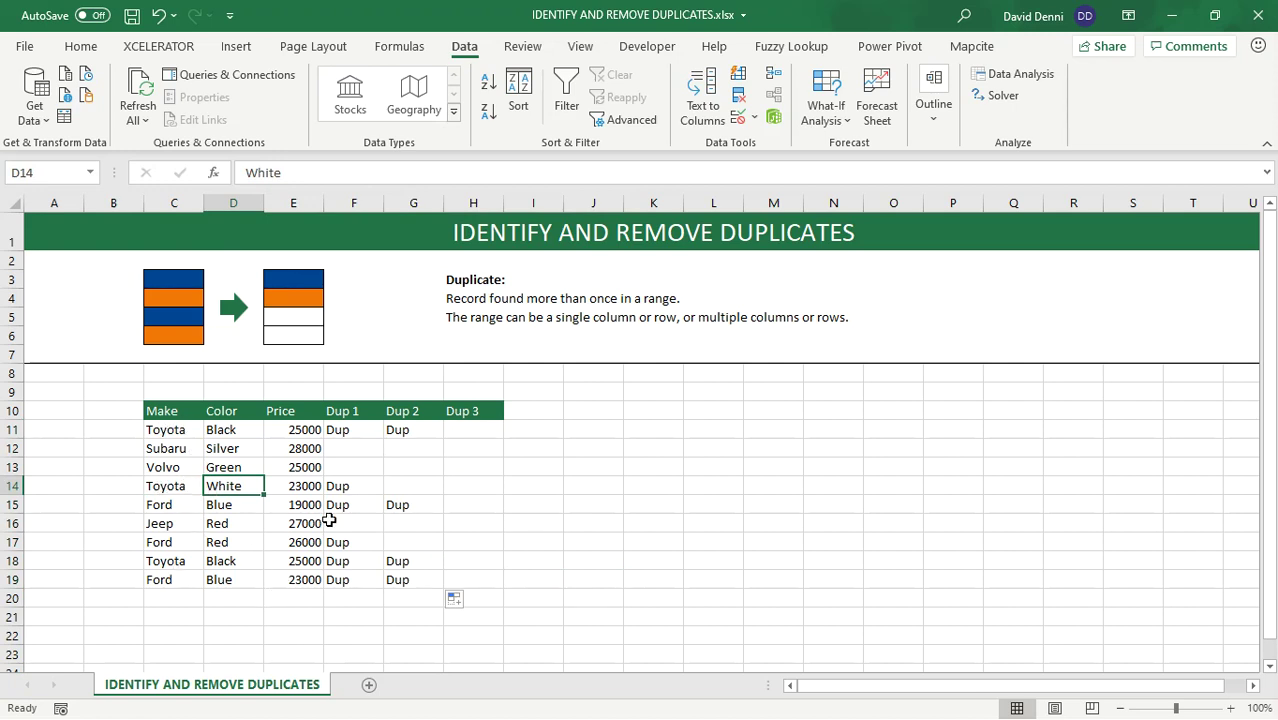
Copy the formula text of G11 unchanged into H11 under Dup 3.
left_click(399, 430)
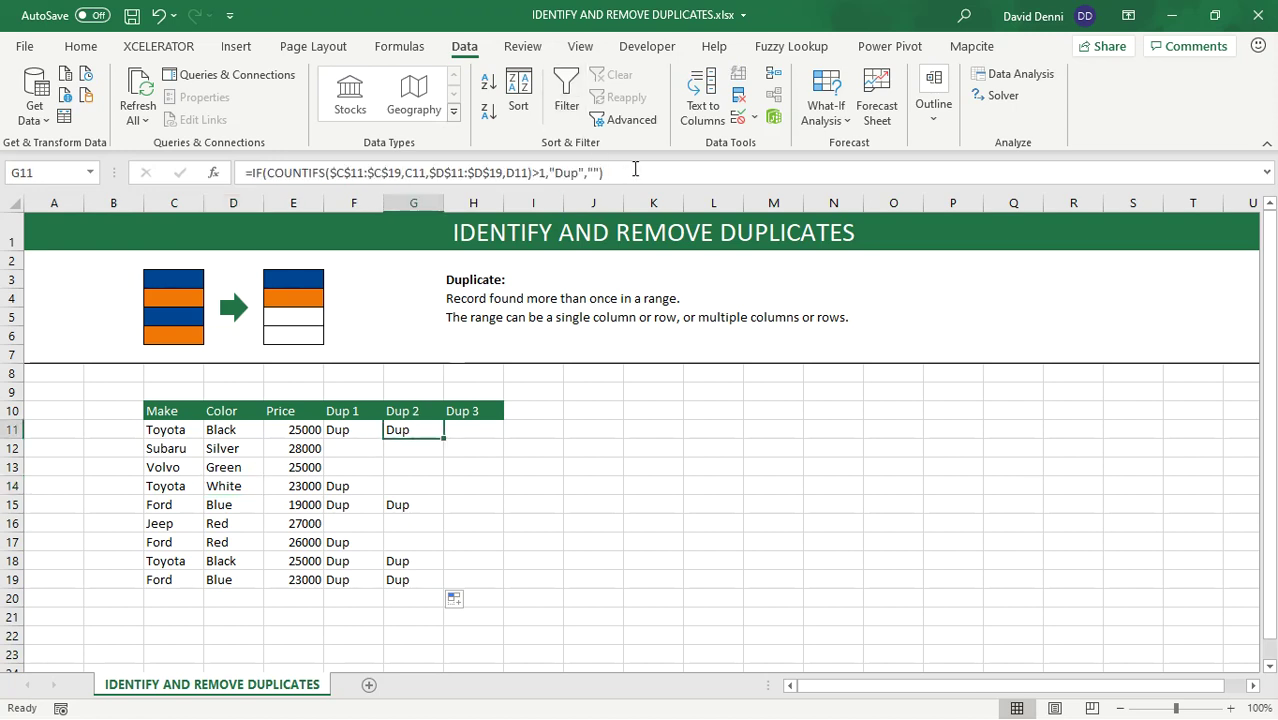
left_click_drag(634, 172, 228, 172)
key("ctrl+c")
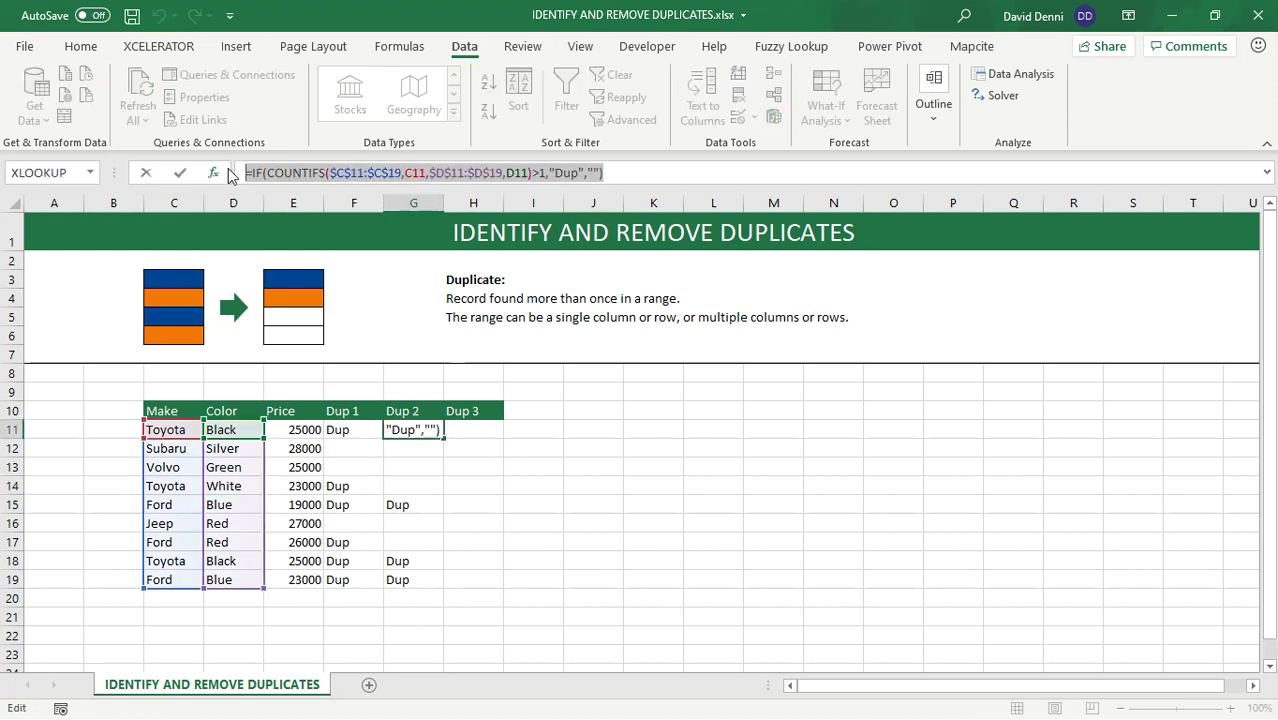
key("Escape")
left_click(476, 430)
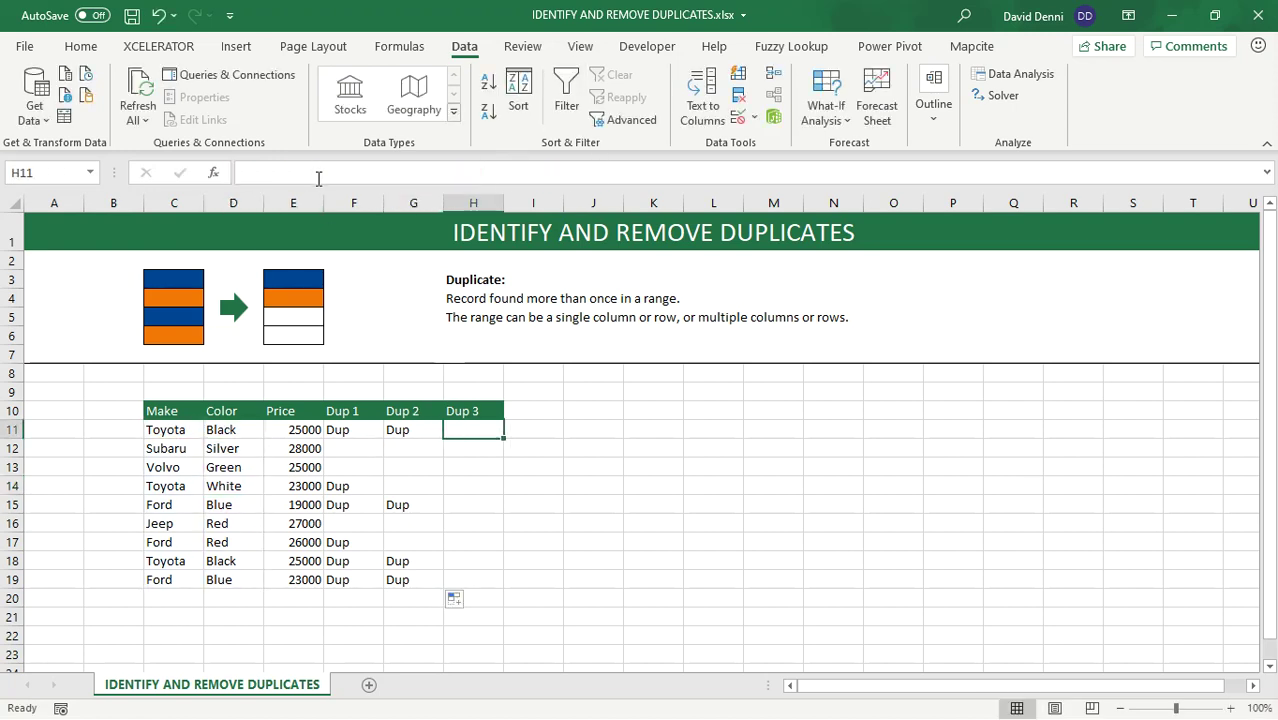
left_click(322, 171)
key("ctrl+v")
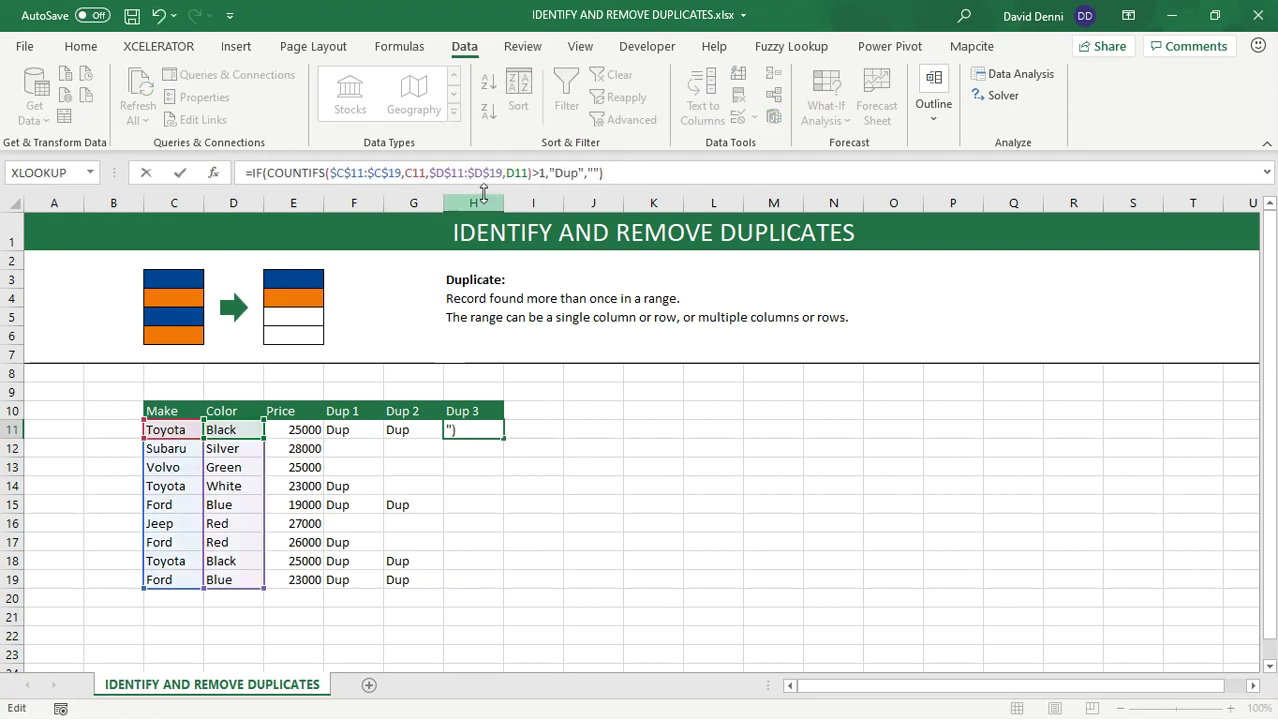
Add a second copy of the $D$11:$D$19,D11 pair after the existing one in the H11 COUNTIFS formula.
left_click_drag(531, 172, 433, 168)
key("ctrl+c")
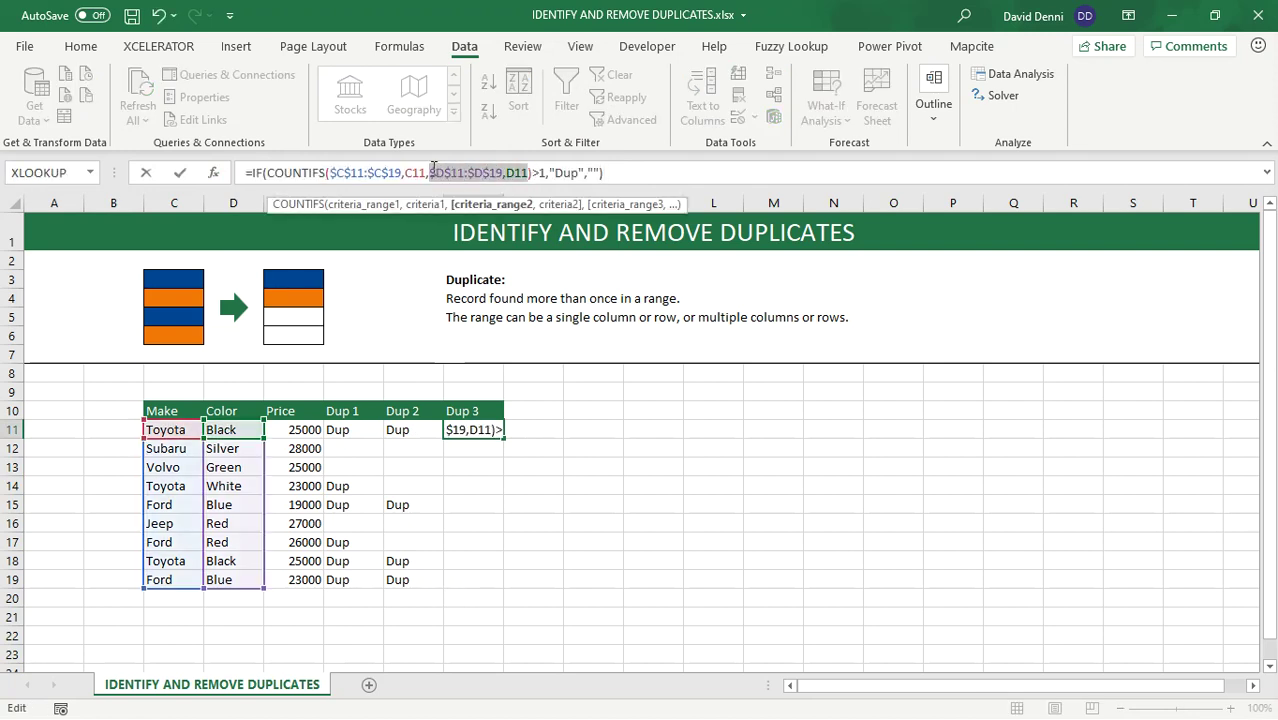
left_click(529, 172)
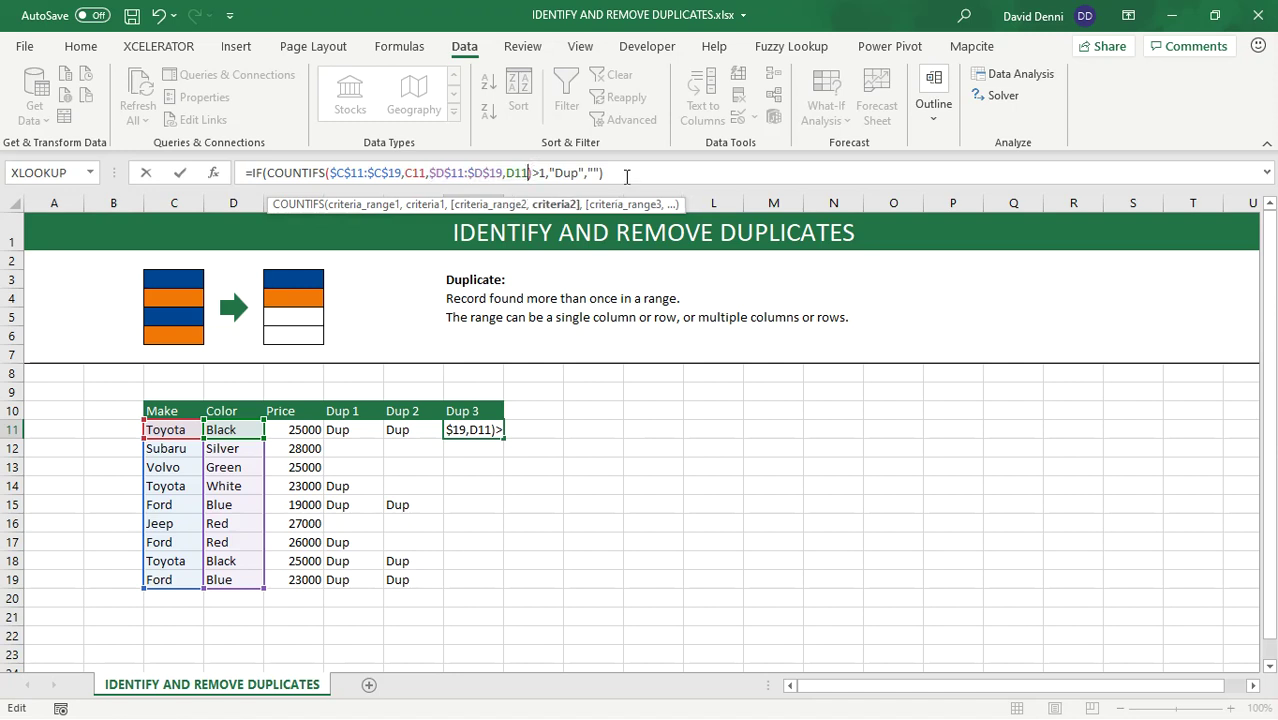
type(",")
key("ctrl+v")
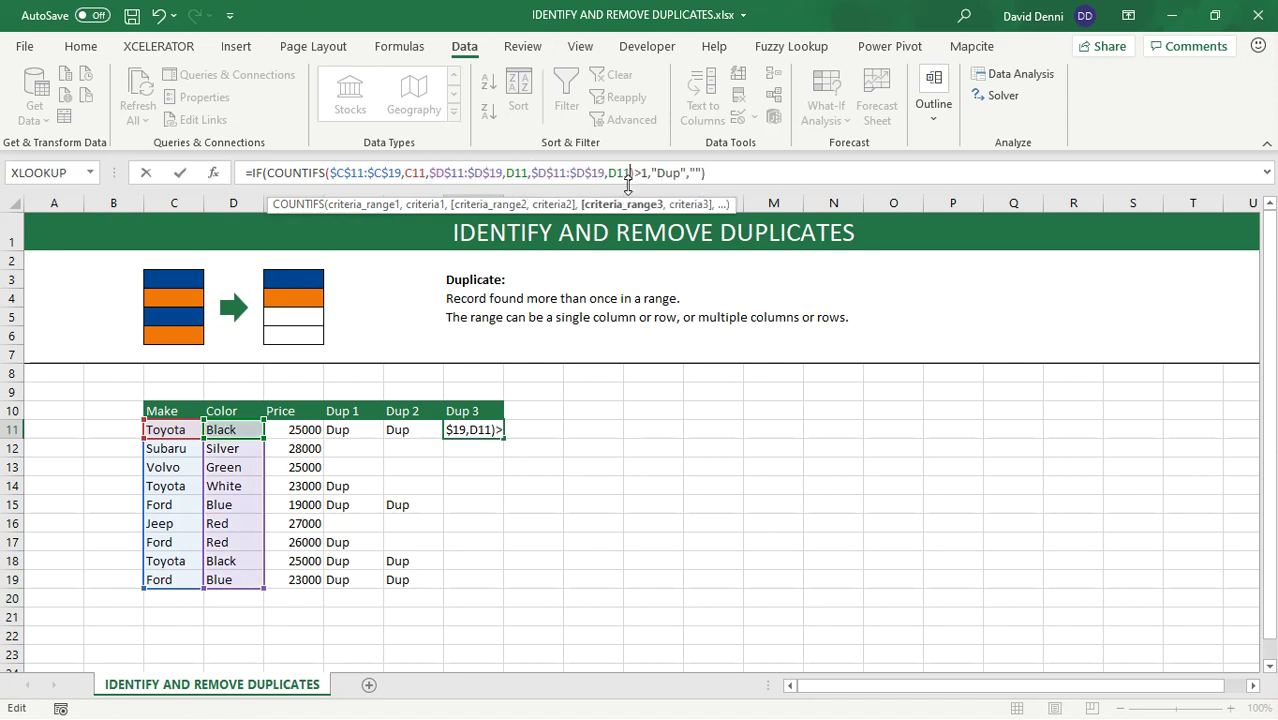
Change the third criteria range in the H11 formula to the Price column, $E$11:$E$19.
left_click(547, 172)
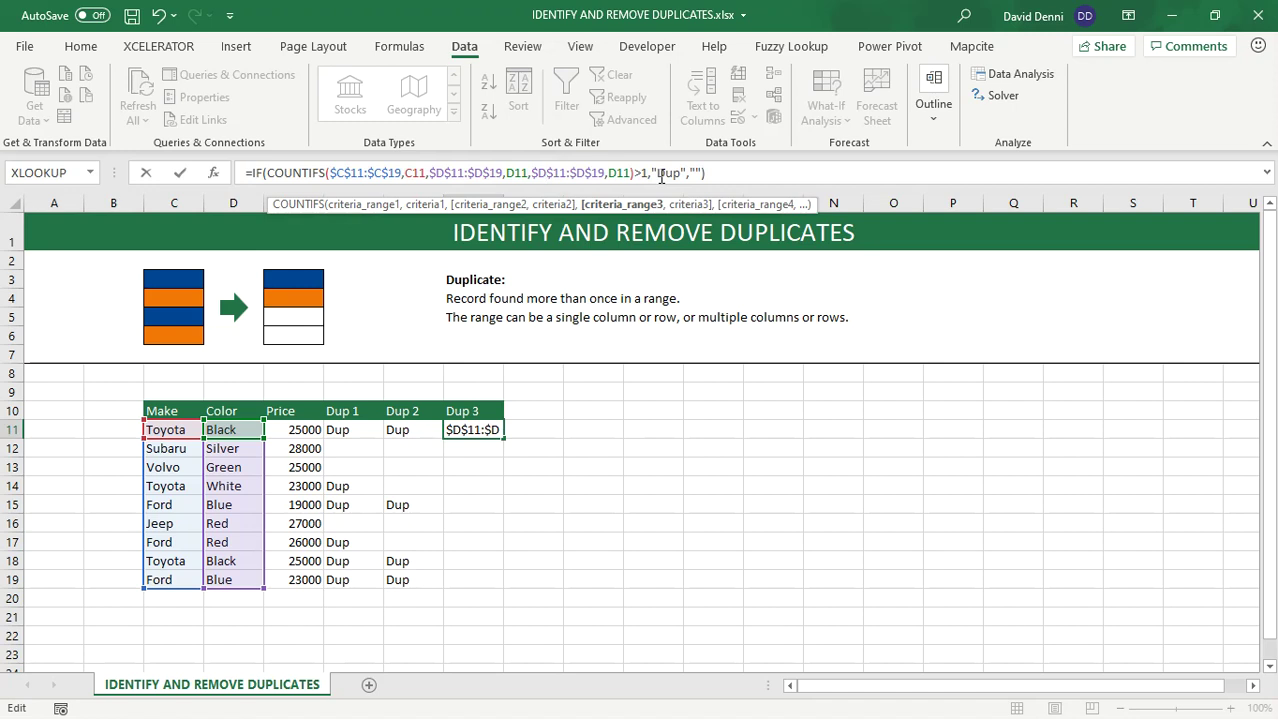
key("BackSpace")
type("E")
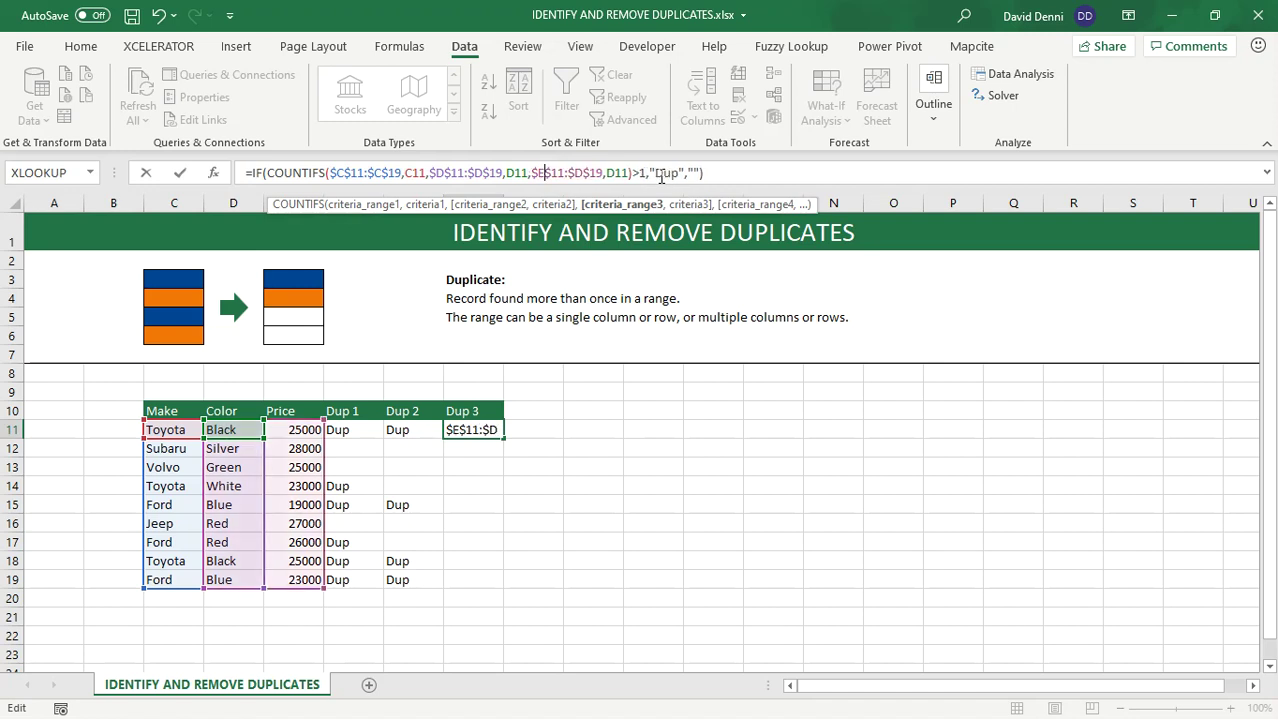
left_click(582, 172)
key("BackSpace")
type("E")
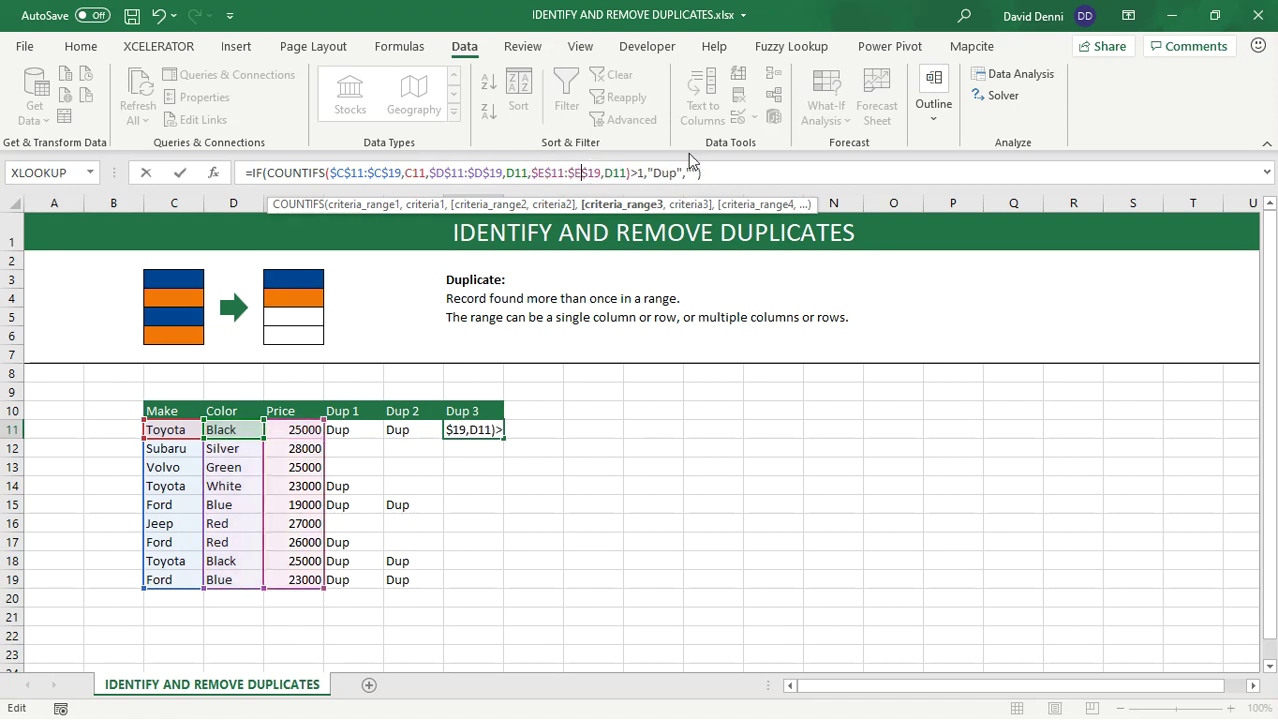
Change the third criterion in the H11 formula to E11 and enter the formula.
key("Right")
key("Right")
key("Right")
key("Right")
key("Right")
key("BackSpace")
type("E")
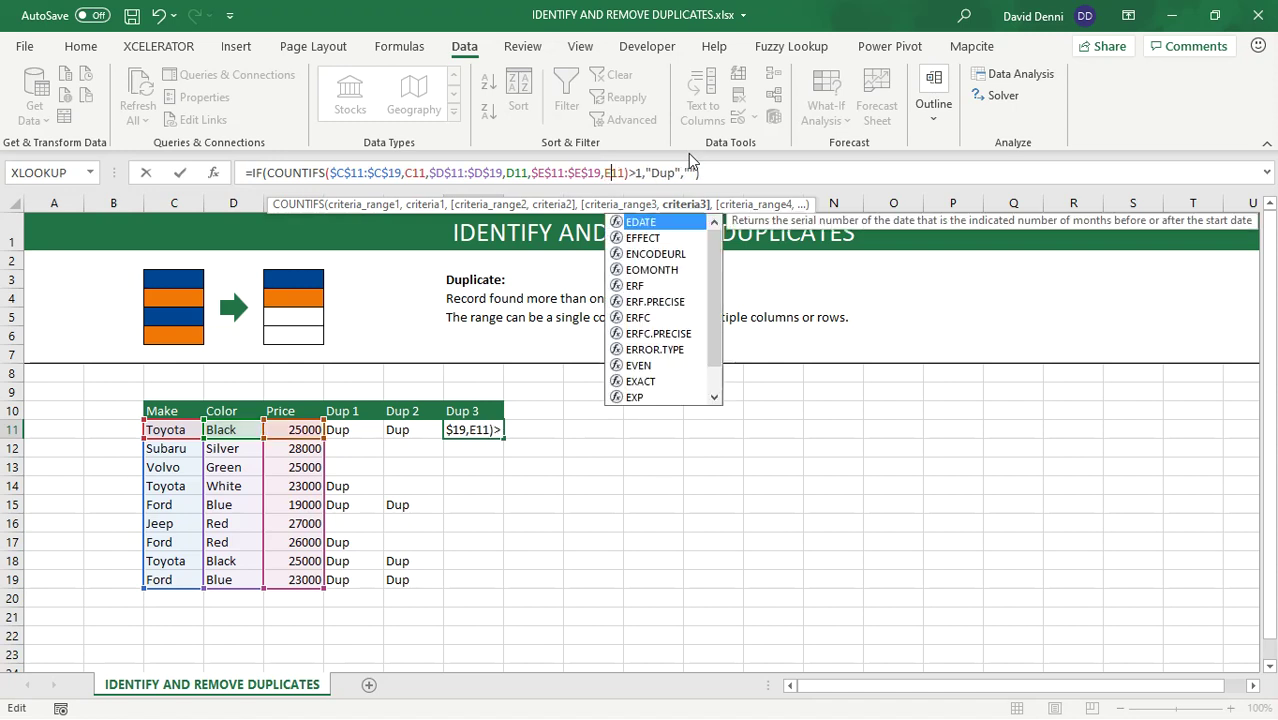
key("Return")
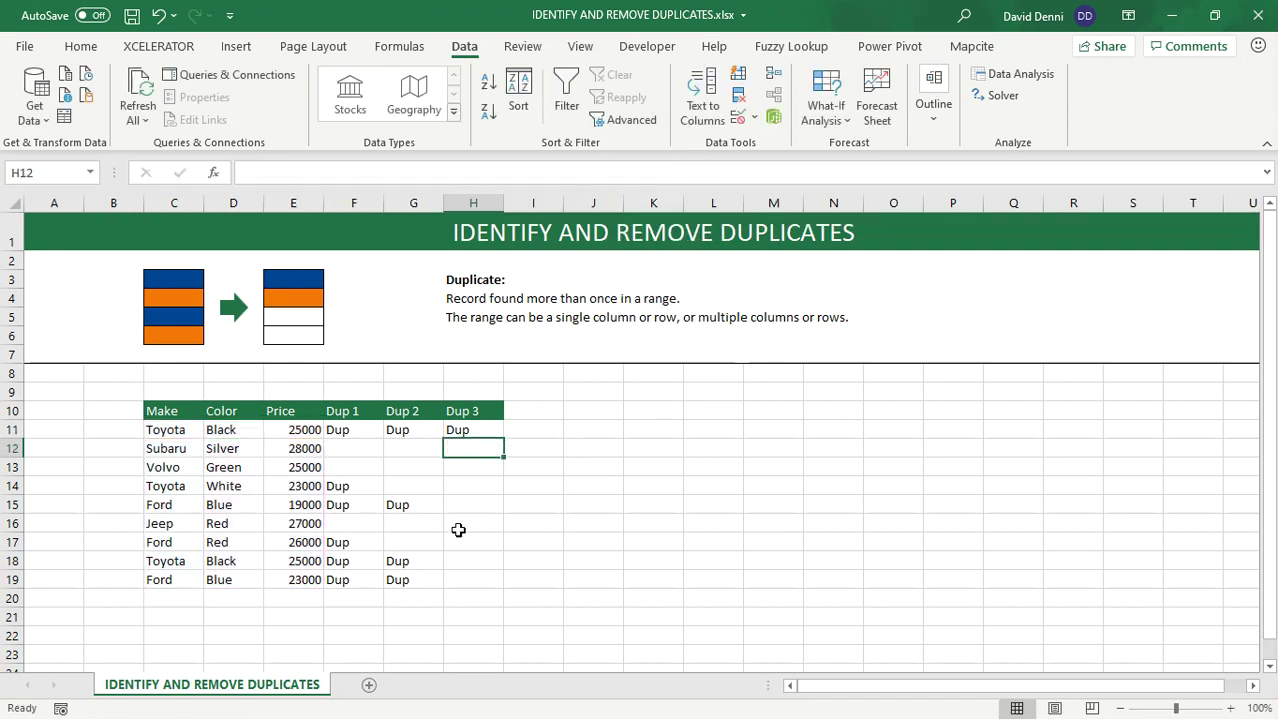
Fill the Dup 3 formula from H11 down to H19.
left_click(480, 432)
double_click(504, 439)
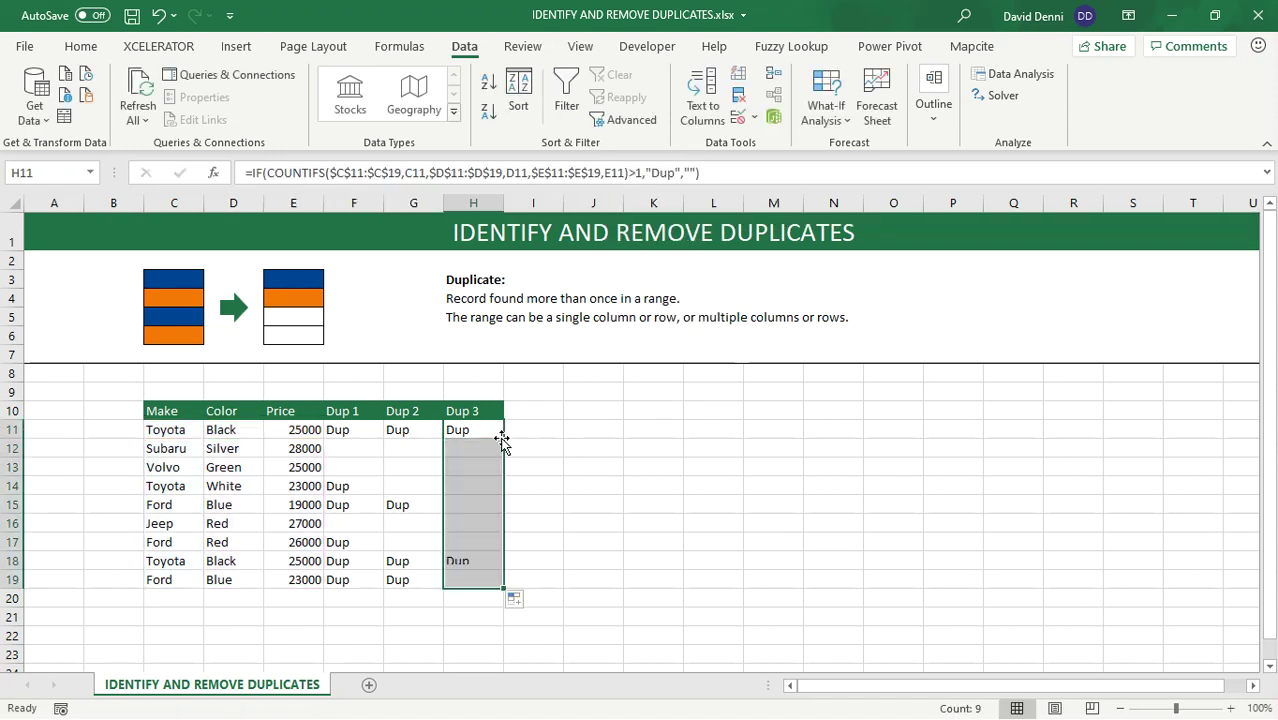
left_click(631, 484)
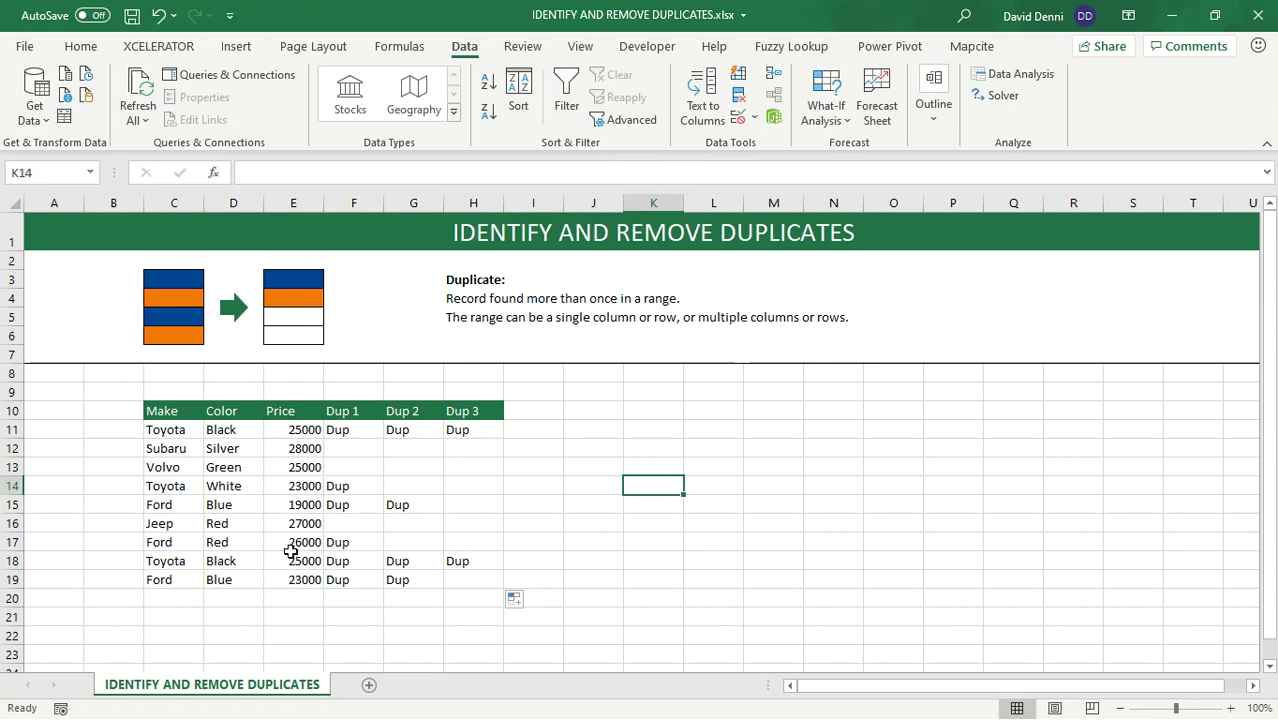
Select the Make, Color and Price cells of rows 18 and 11 together to compare the two records.
left_click_drag(153, 560, 271, 562)
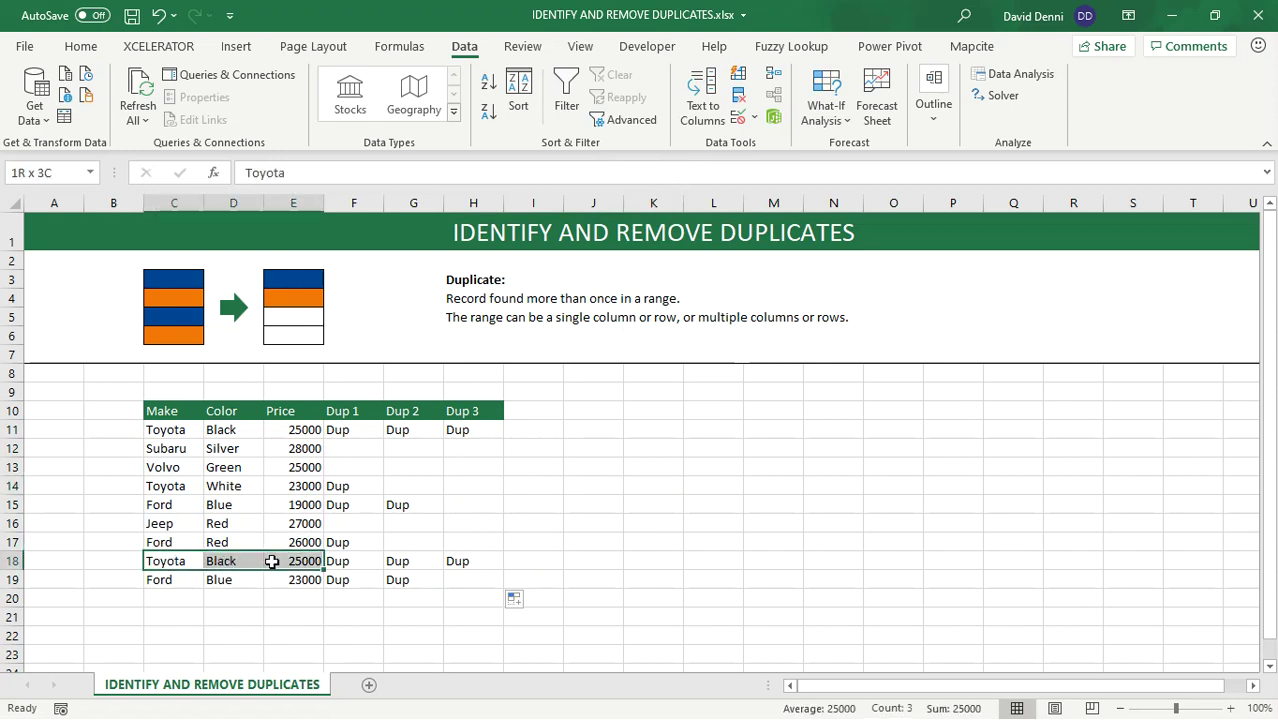
left_click(174, 430, "ctrl")
left_click_drag(174, 430, 290, 430)
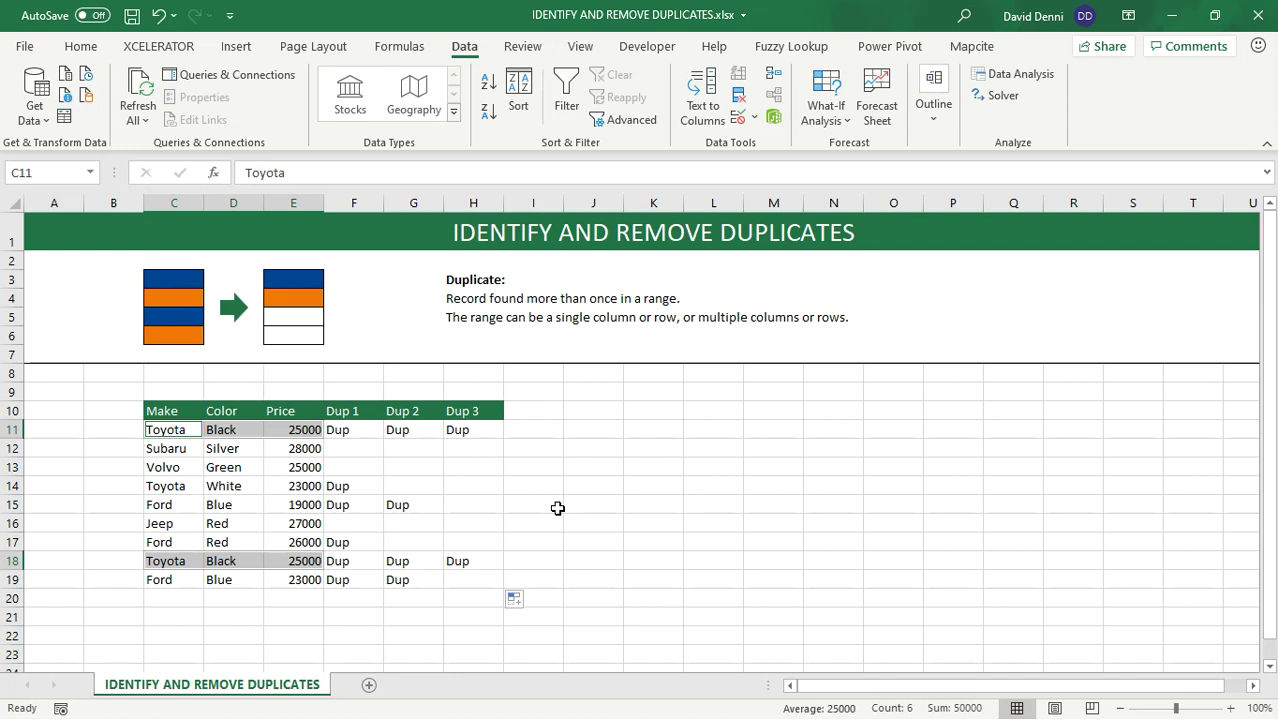
Change the end of the COUNTIF range in F11 to a relative C11, making it $C$11:C11, and enter the formula.
left_click(345, 432)
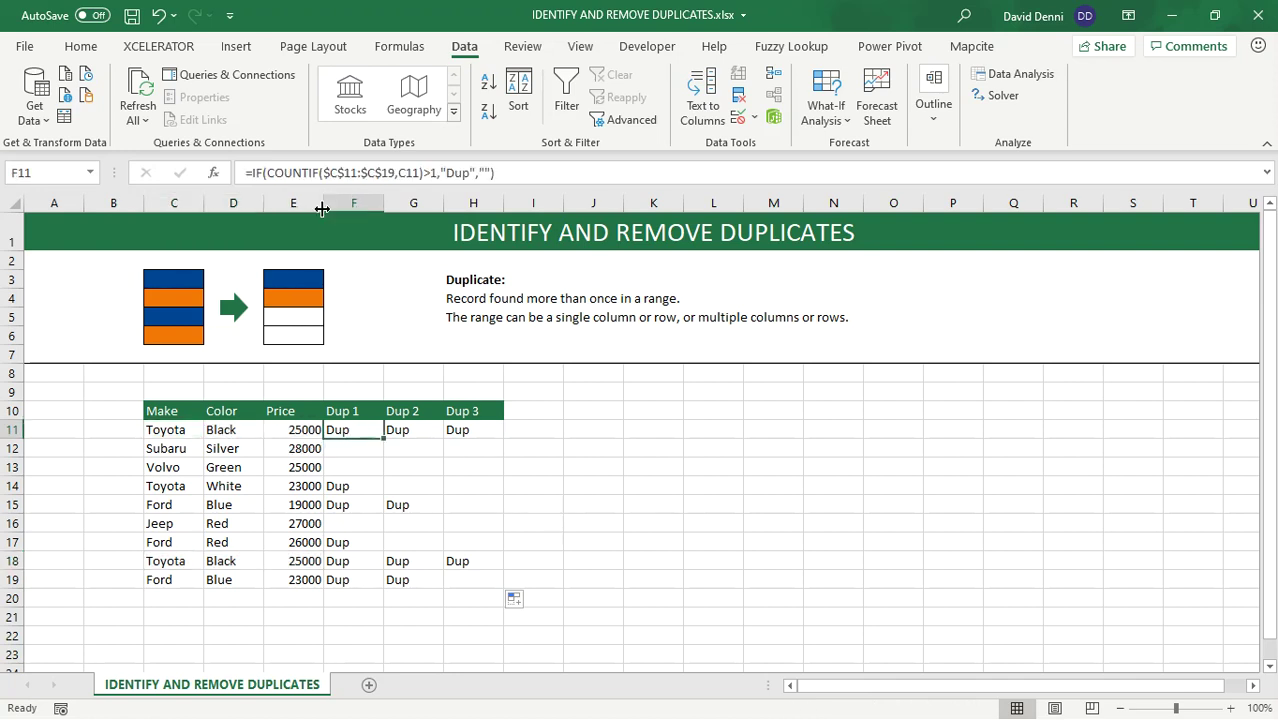
left_click(393, 172)
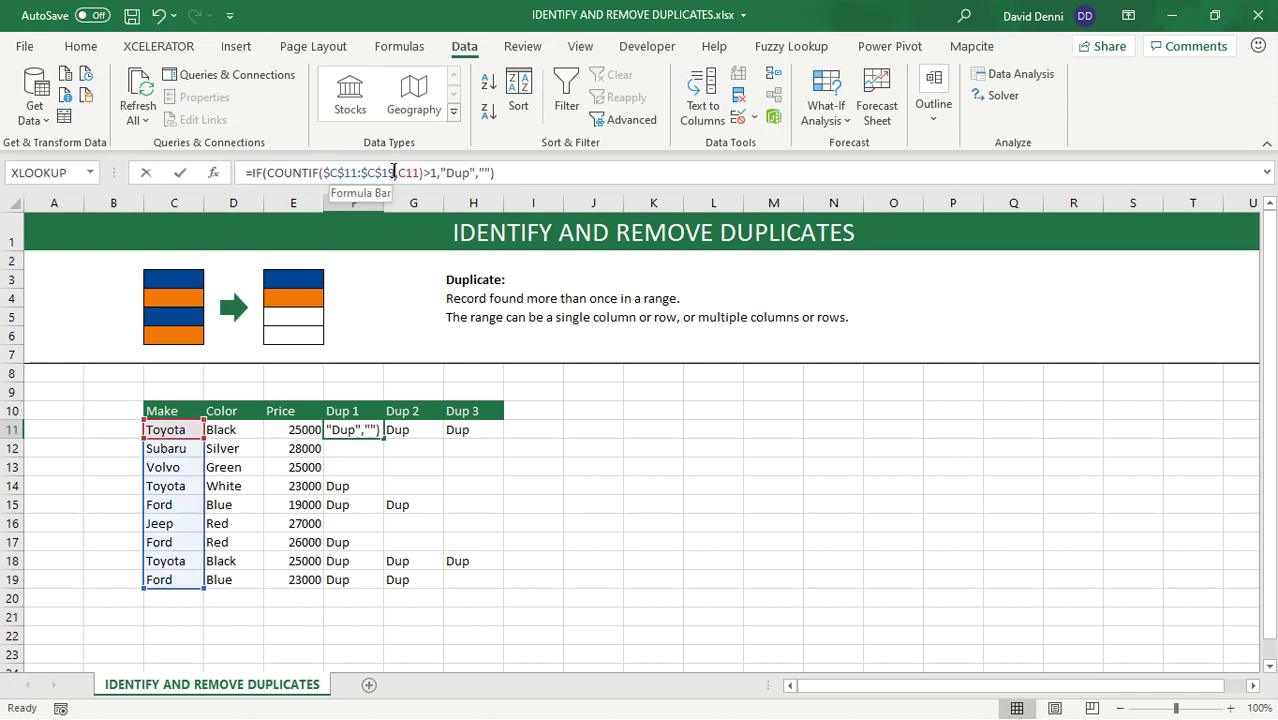
key("BackSpace")
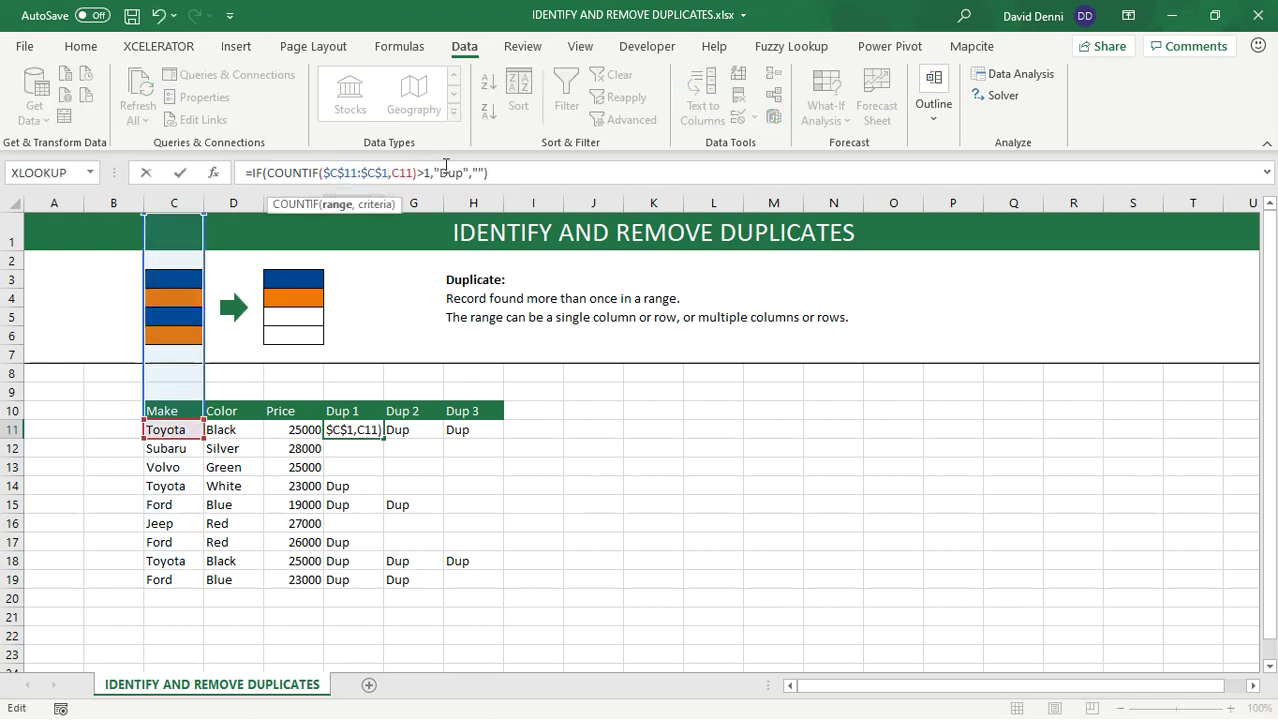
type("1")
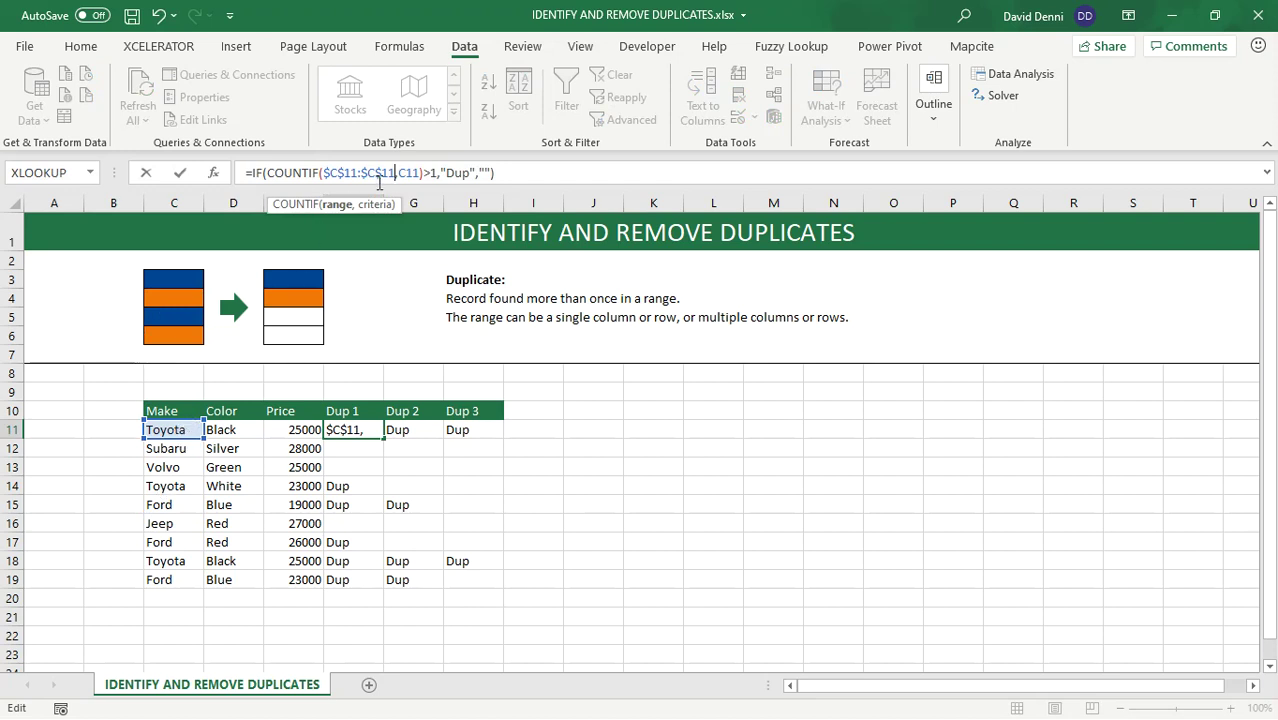
key("F4")
key("F4")
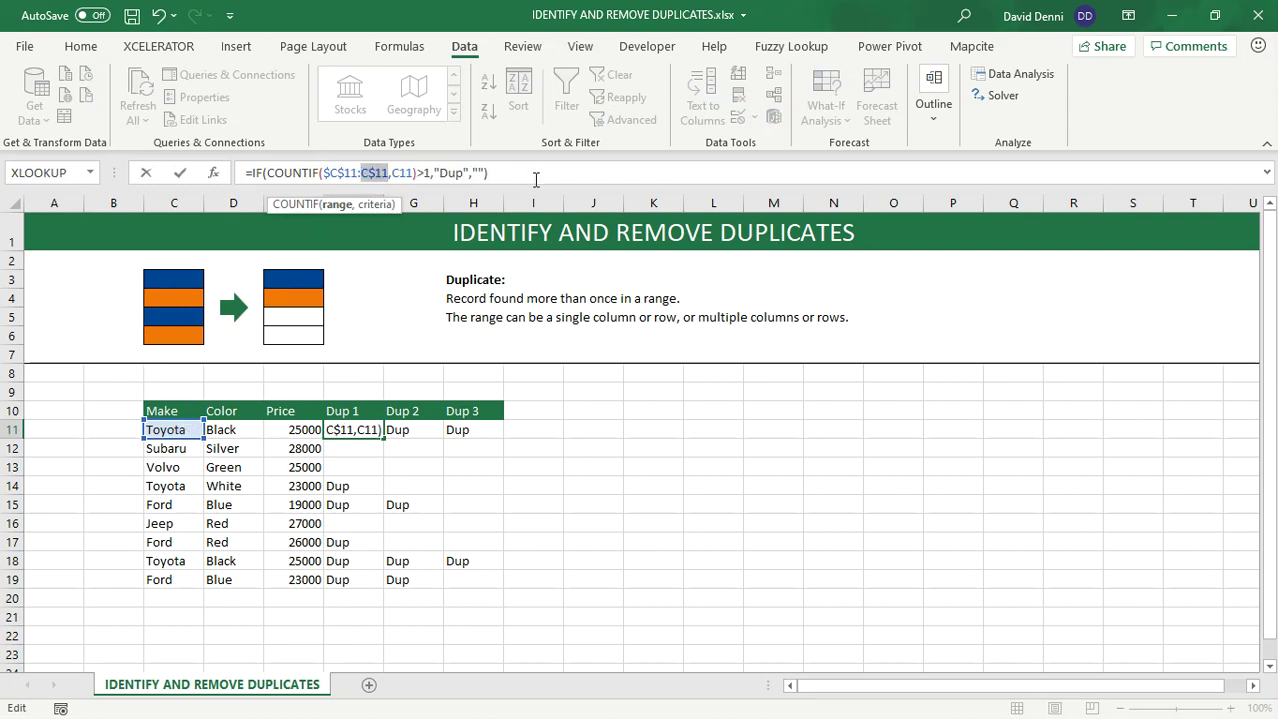
key("F4")
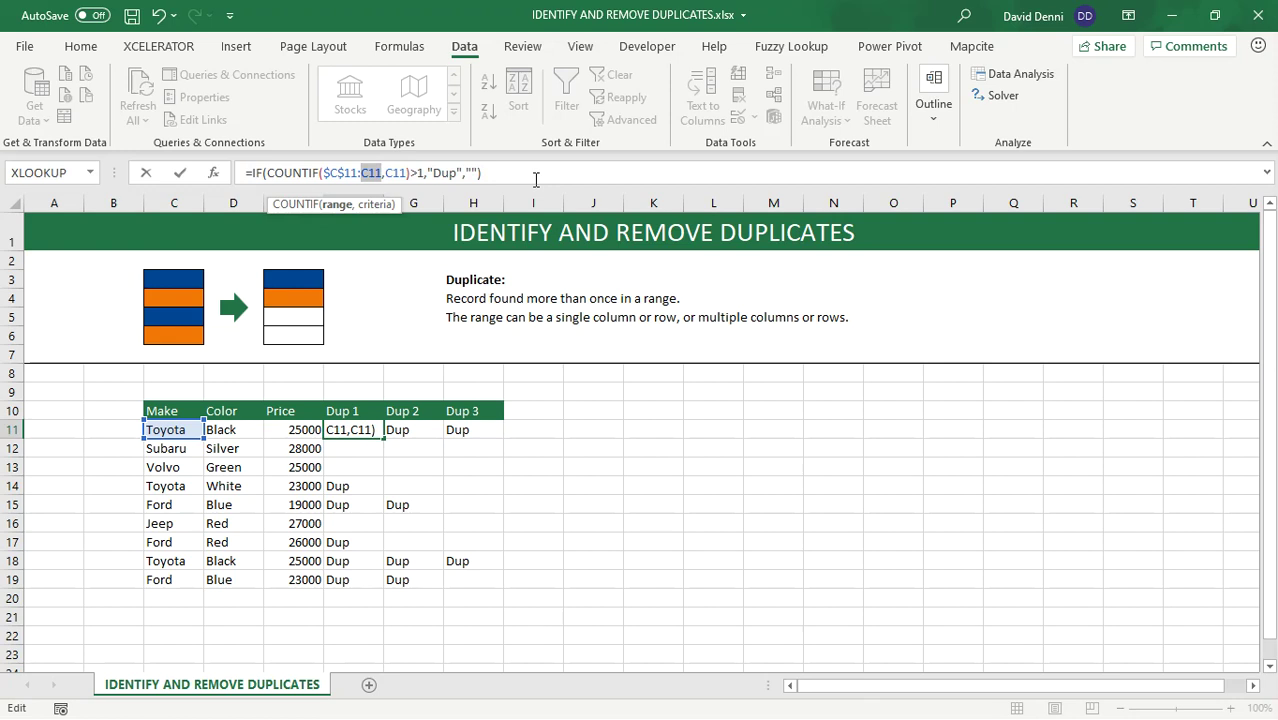
left_click(380, 174)
left_click(507, 172)
key("Return")
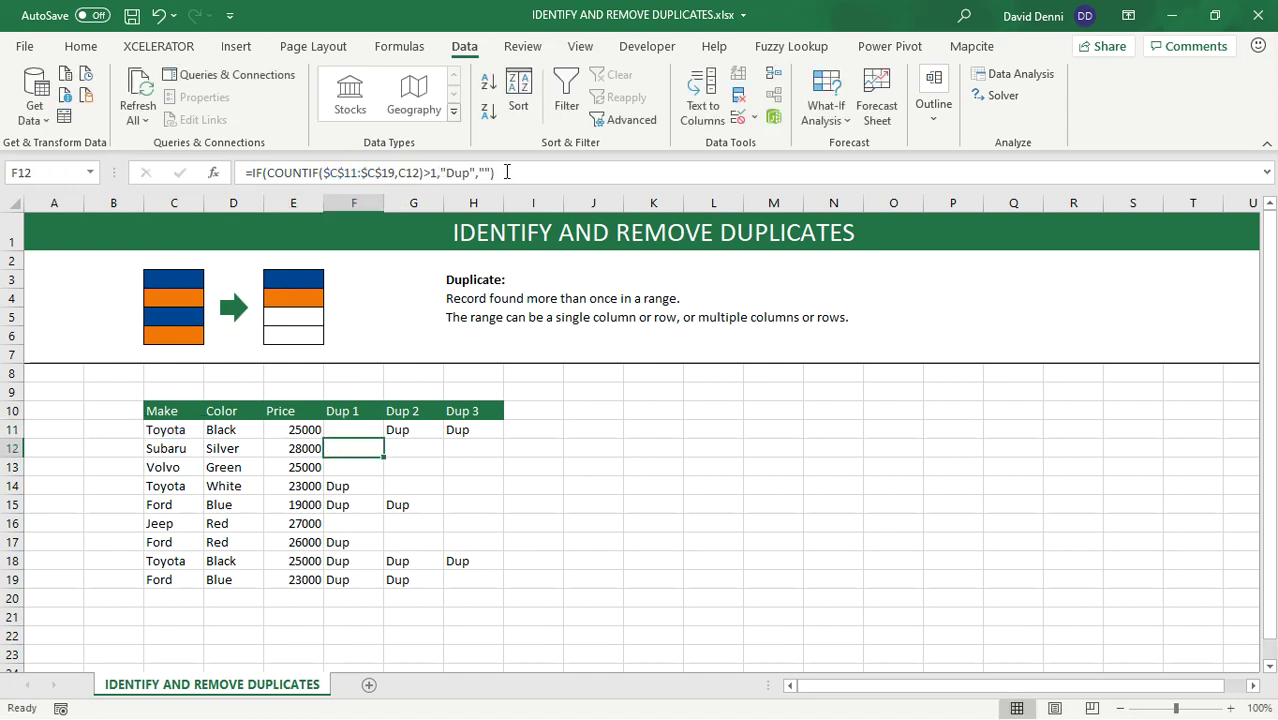
Fill the revised Dup 1 formula from F11 down to F19.
left_click(366, 427)
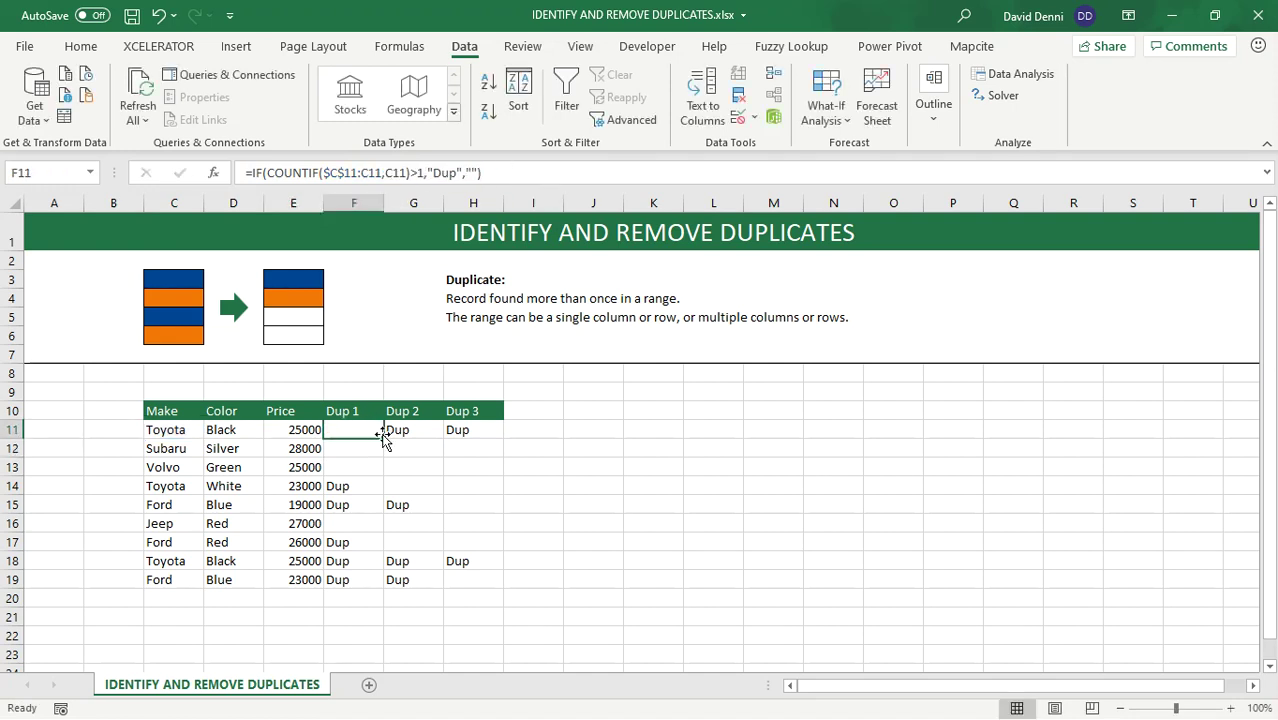
double_click(384, 438)
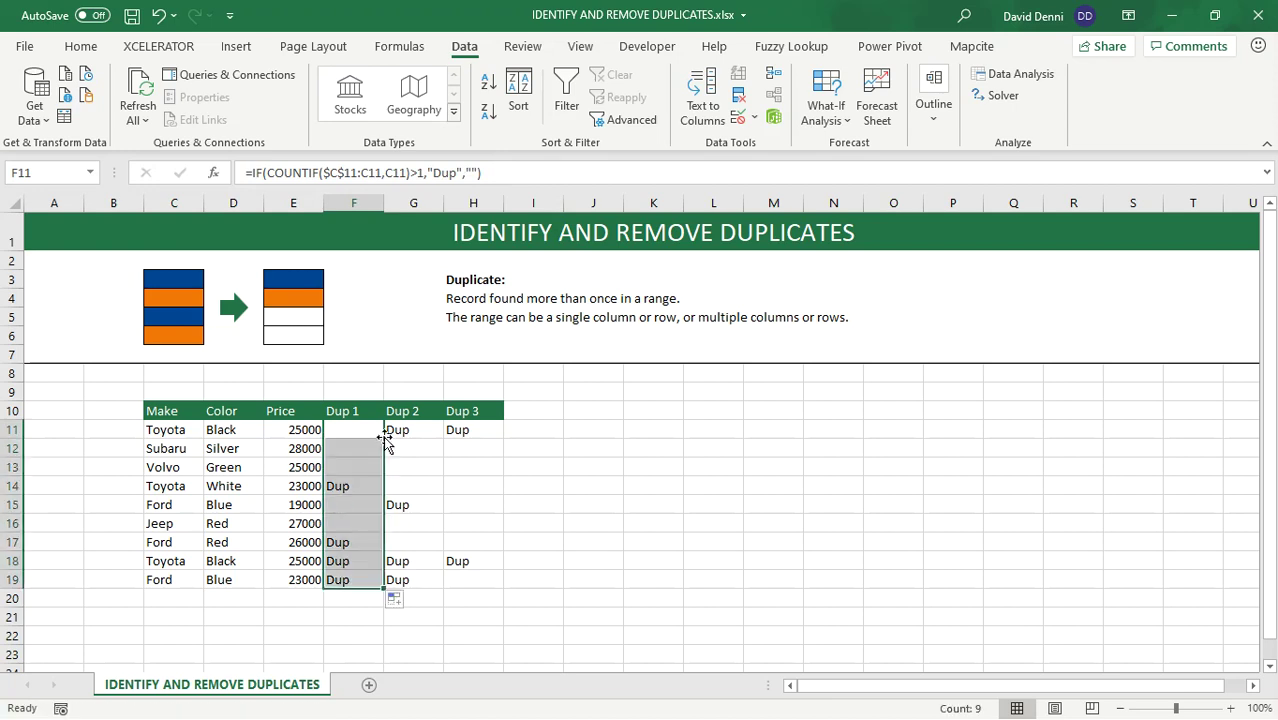
left_click(545, 481)
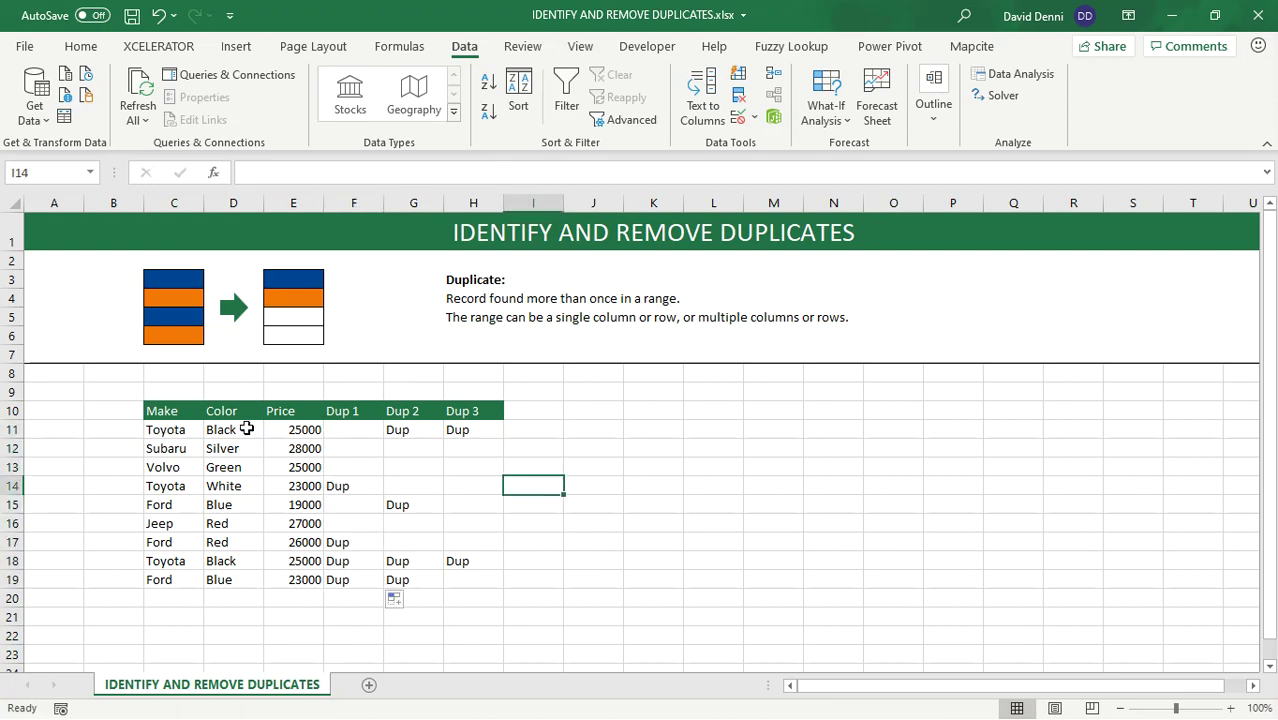
Go through the Dup 1 formulas from F11 to F18 to examine how the COUNTIF range expands row by row.
left_click(345, 430)
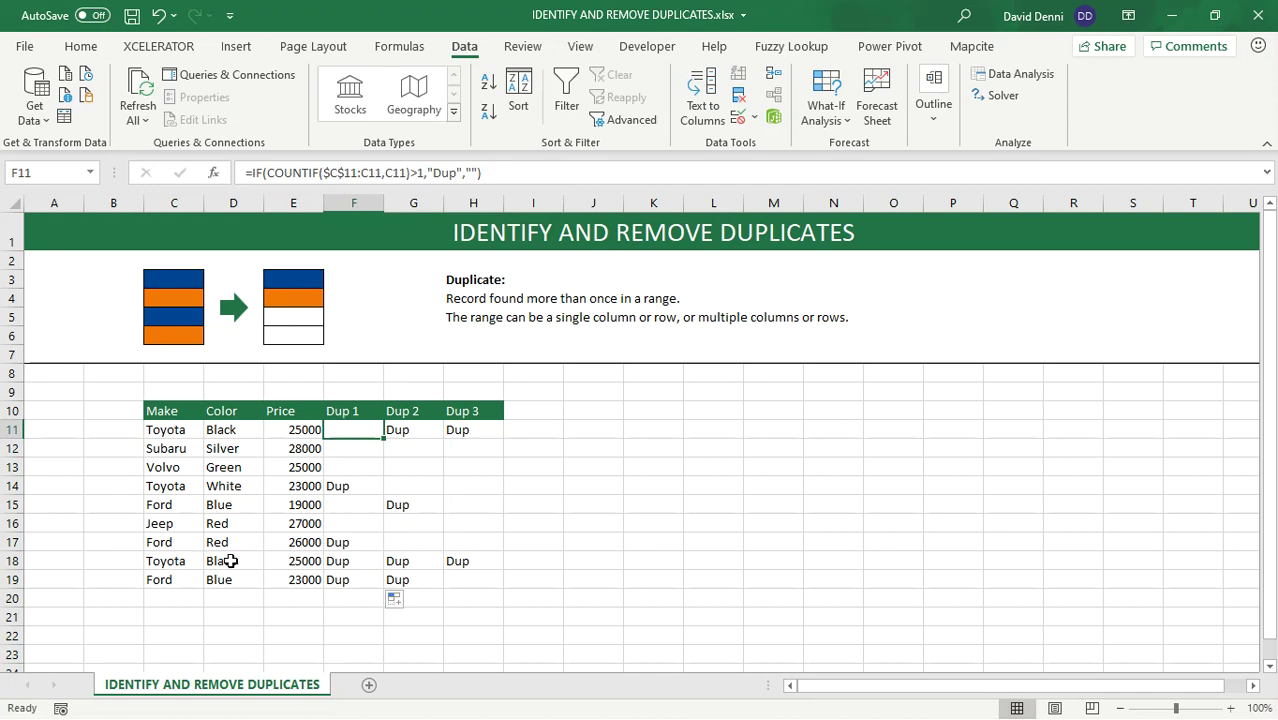
key("Down")
key("Down")
key("Down")
key("Down")
key("Down")
key("Down")
key("Down")
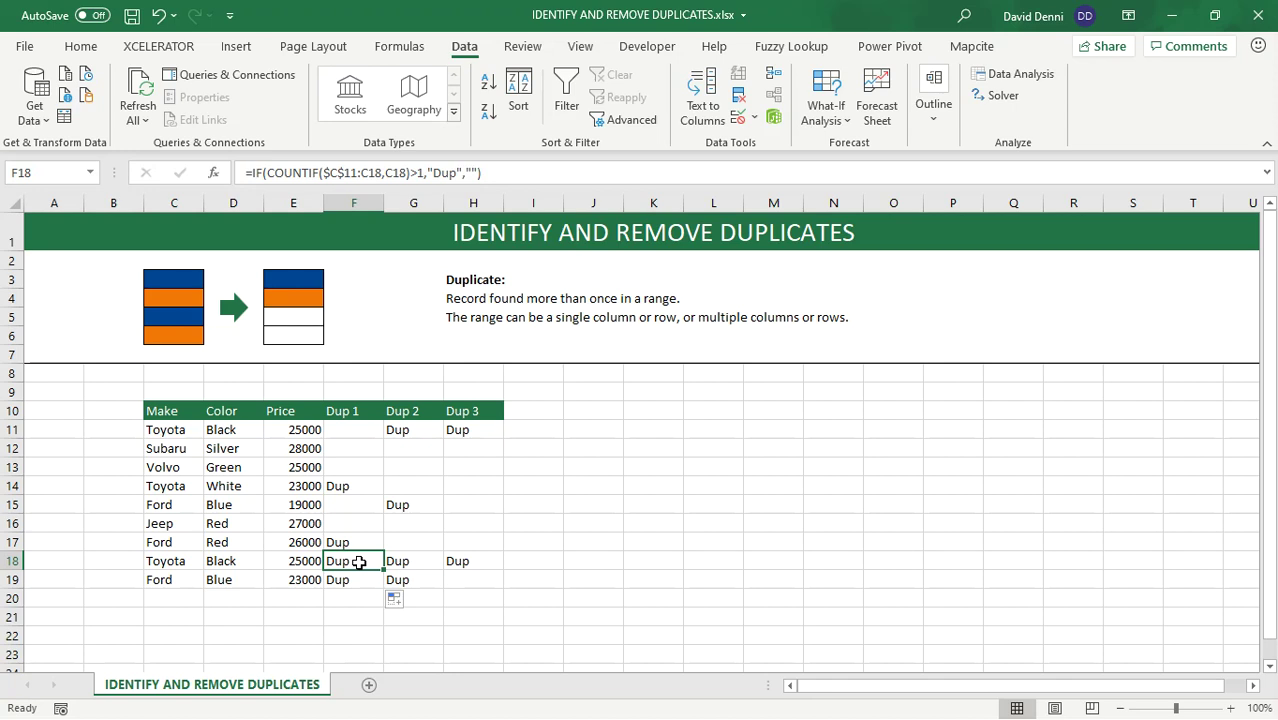
Change the first COUNTIFS range in G11 to $C$11:C11, leaving its end reference fully relative.
left_click(410, 432)
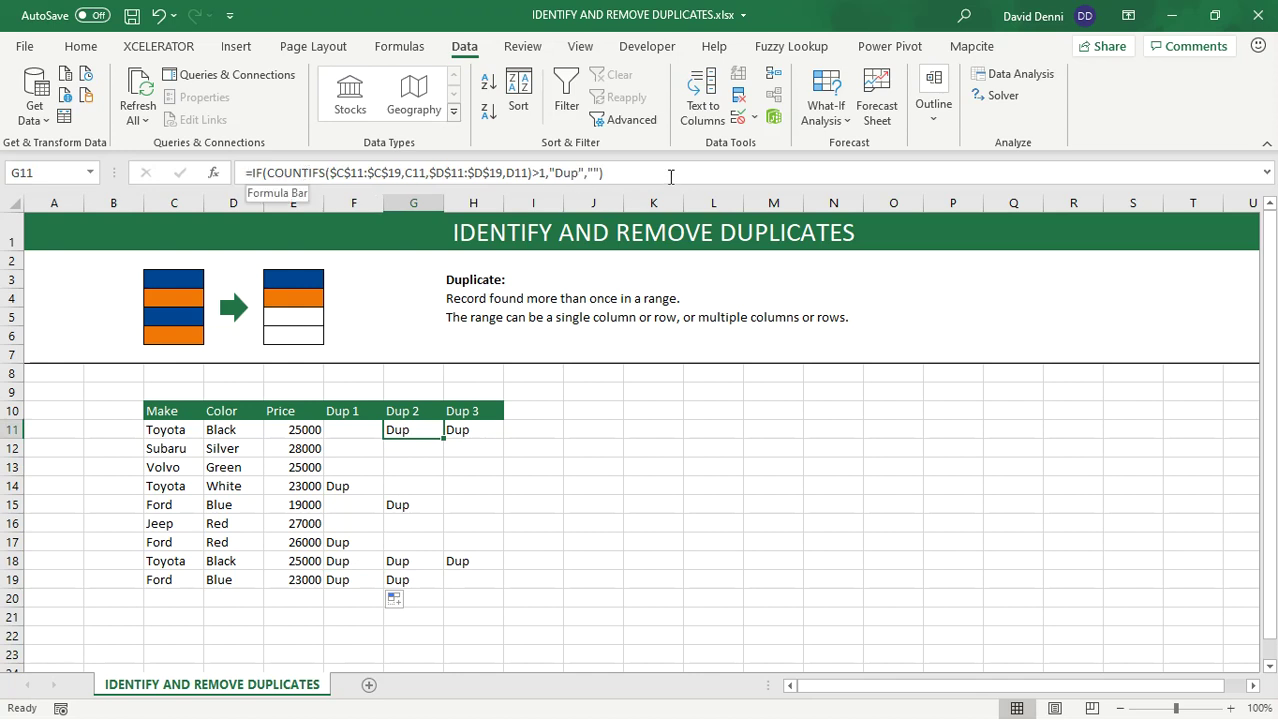
left_click(401, 173)
key("BackSpace")
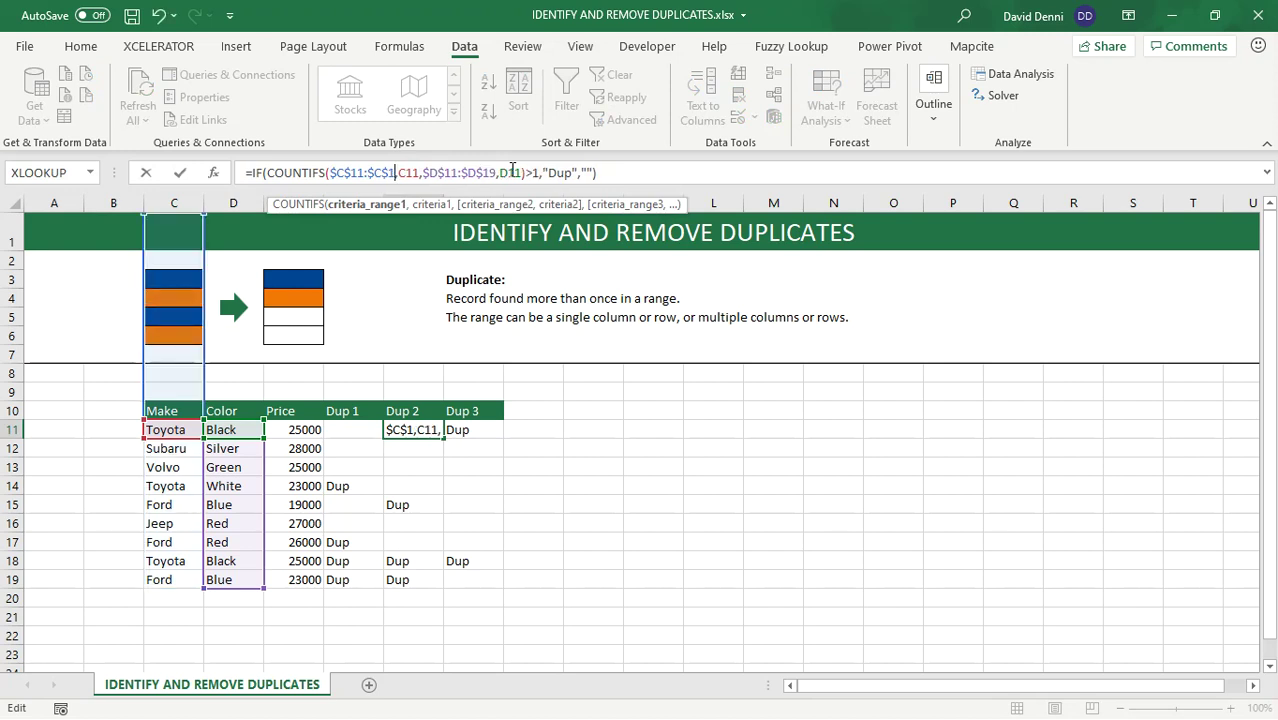
type("1")
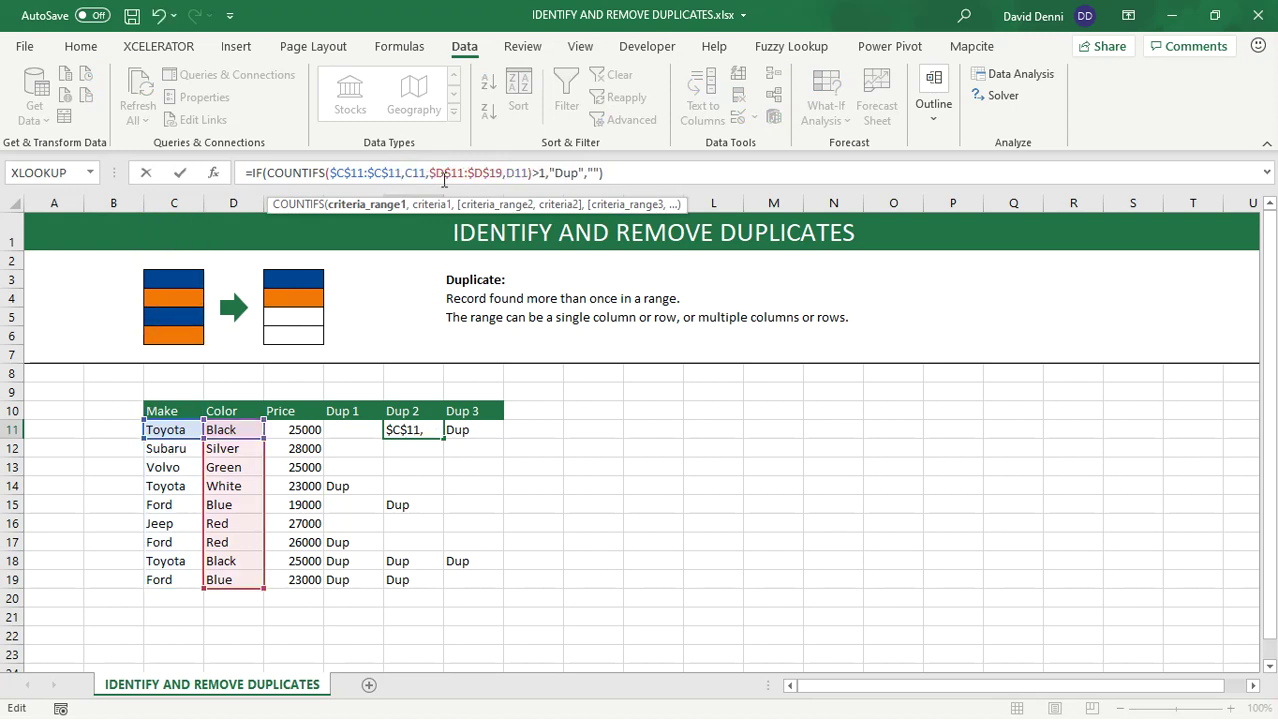
key("F4")
key("F4")
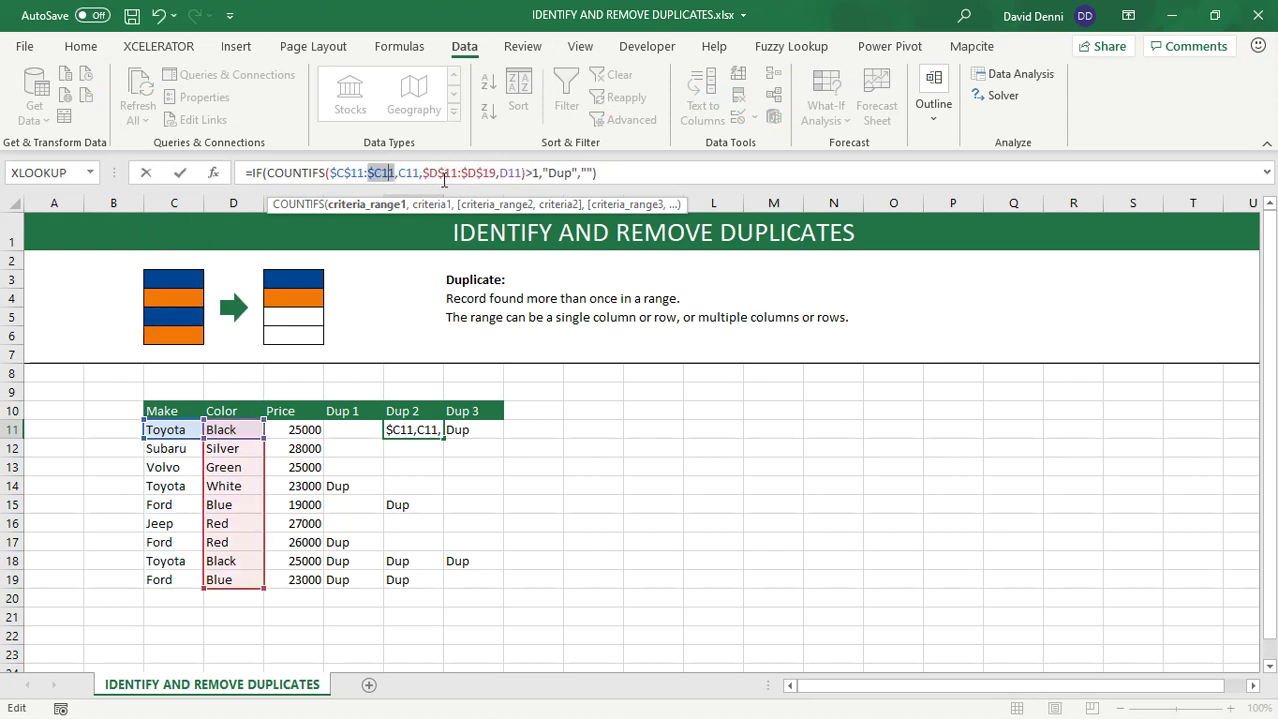
key("F4")
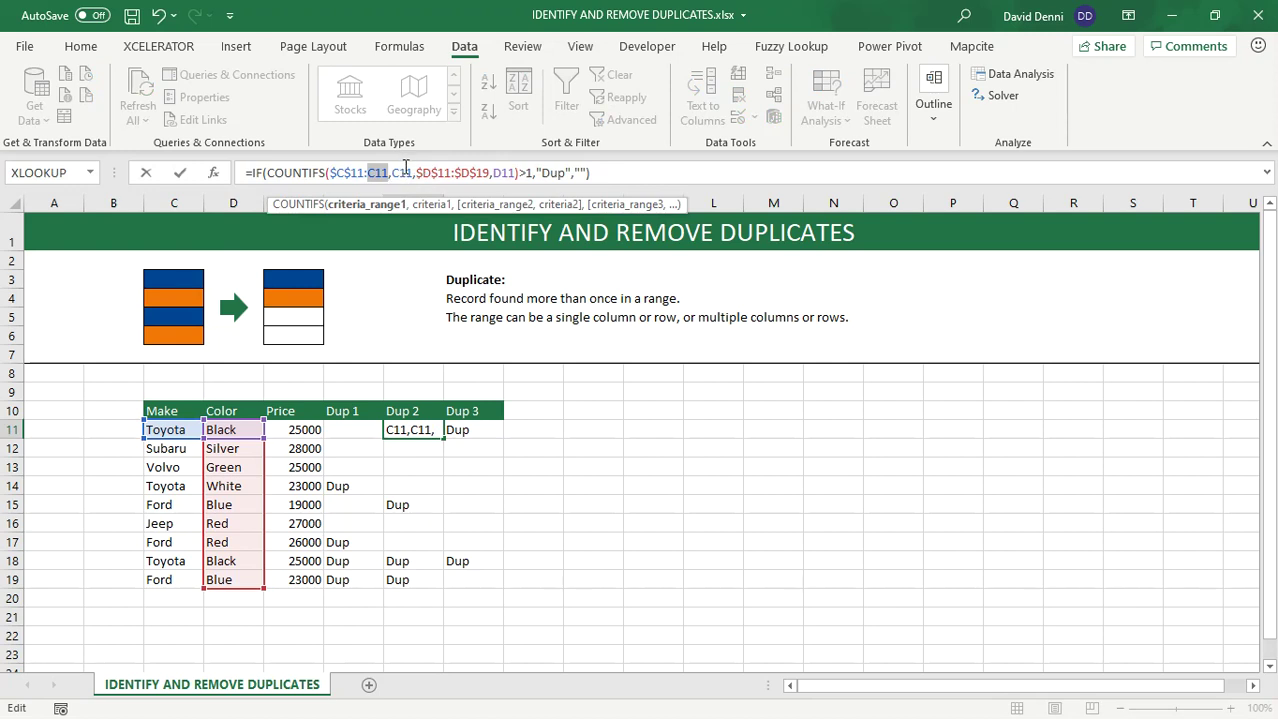
Change the second COUNTIFS range in G11 to $D$11:D11 and enter the formula.
left_click(490, 172)
key("BackSpace")
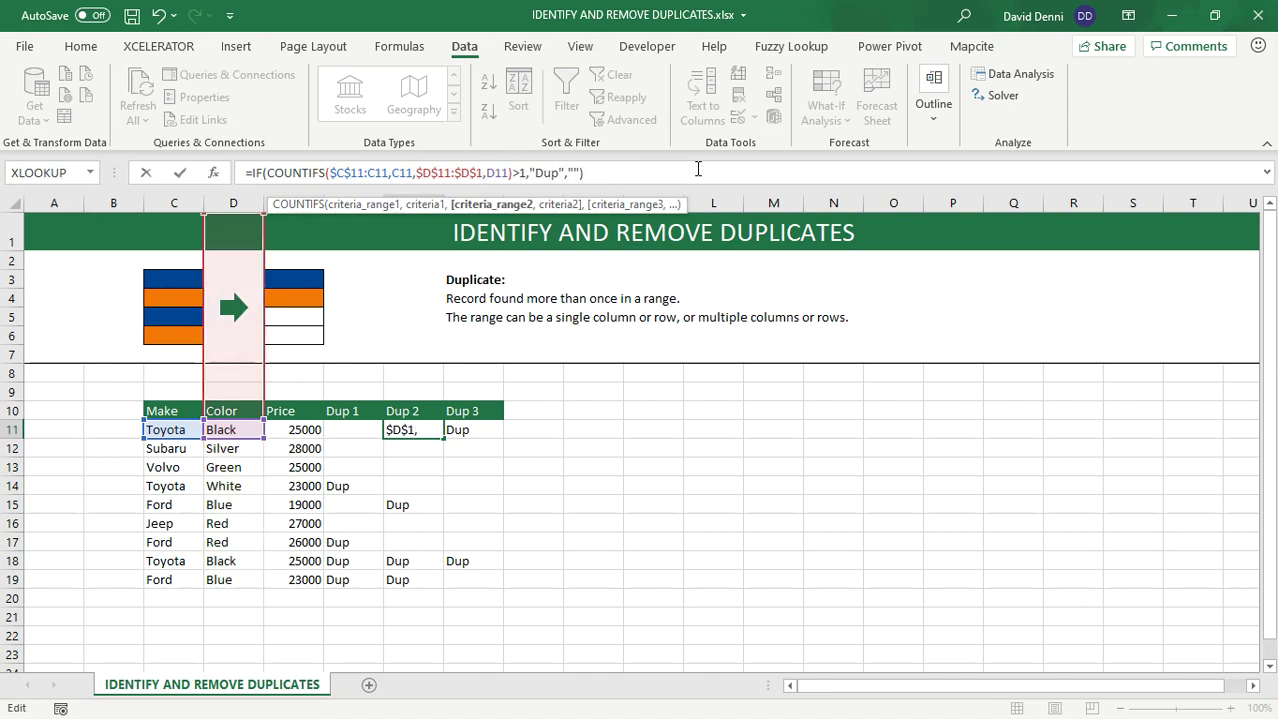
type("1")
key("F4")
key("F4")
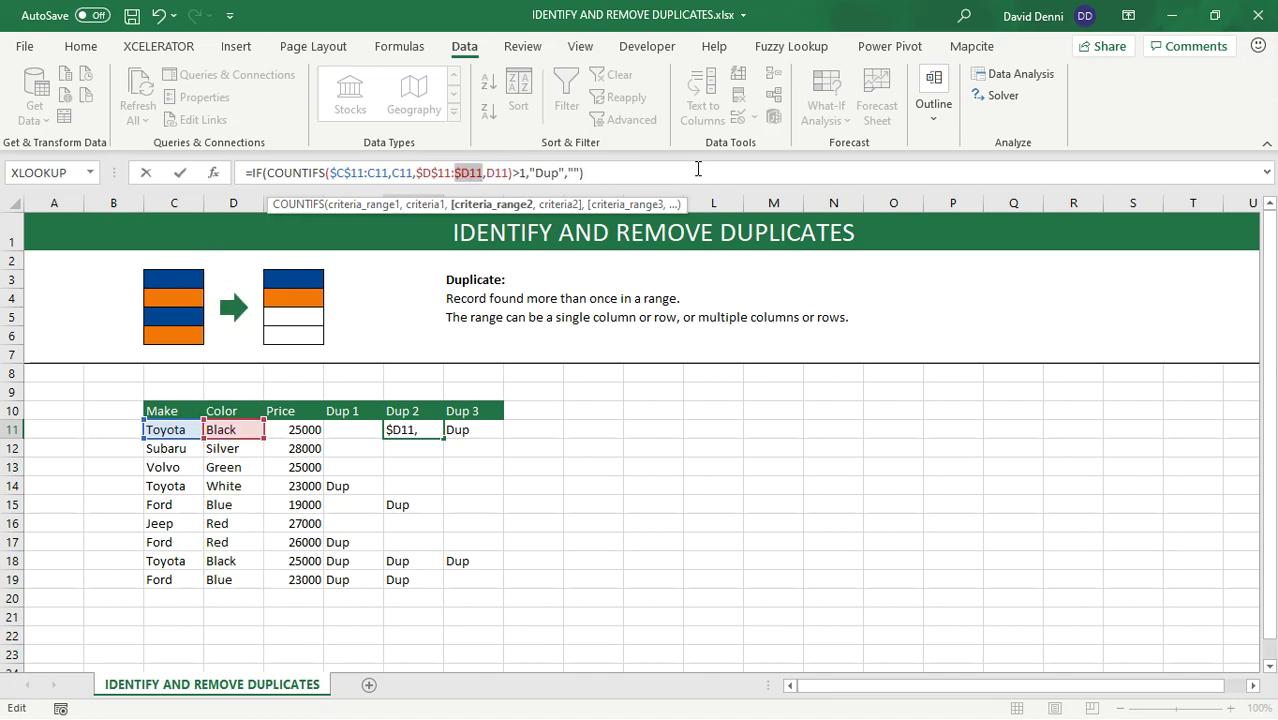
key("F4")
left_click(606, 175)
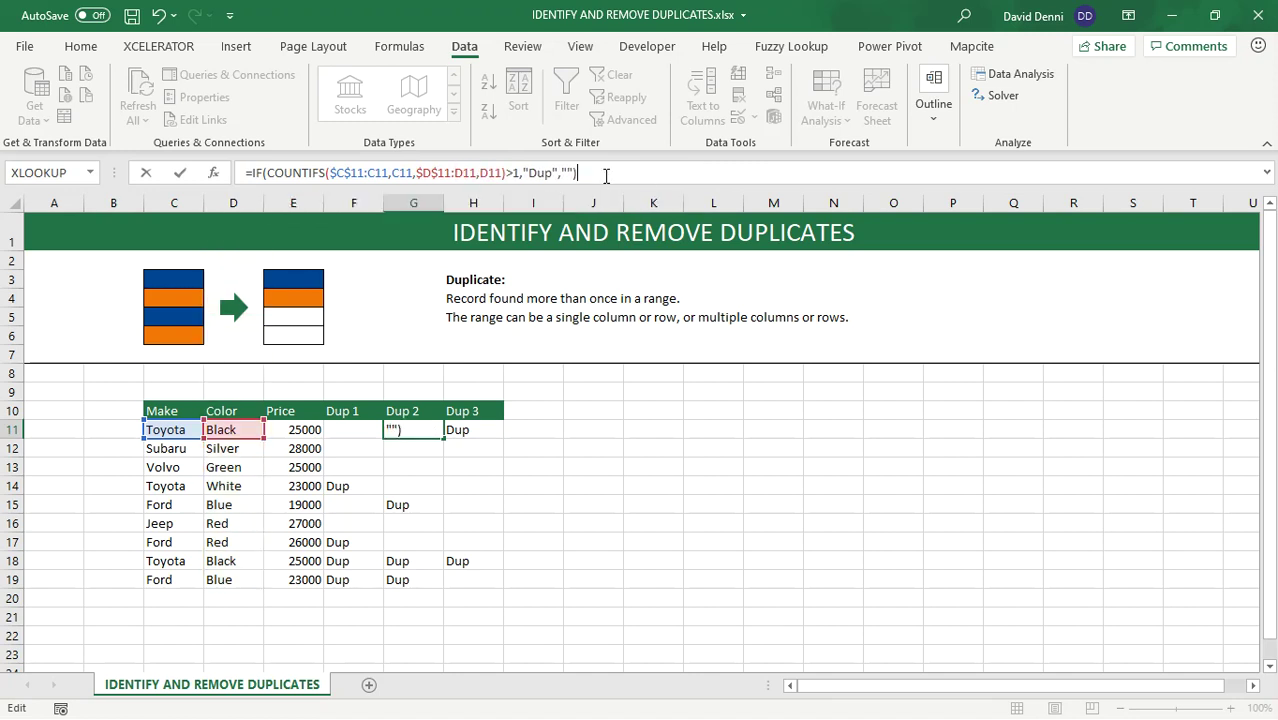
key("Return")
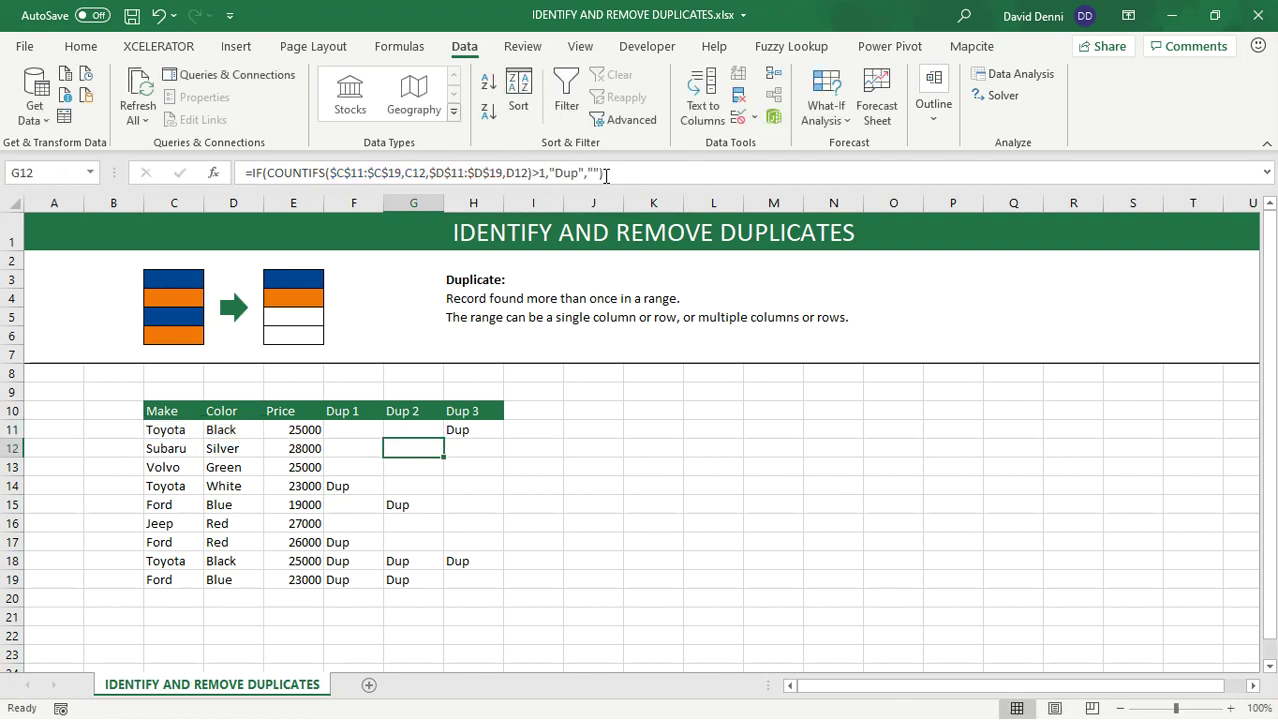
Fill the revised Dup 2 formula from G11 down to G19 and check the copies in G19 and G15.
left_click(416, 429)
double_click(444, 438)
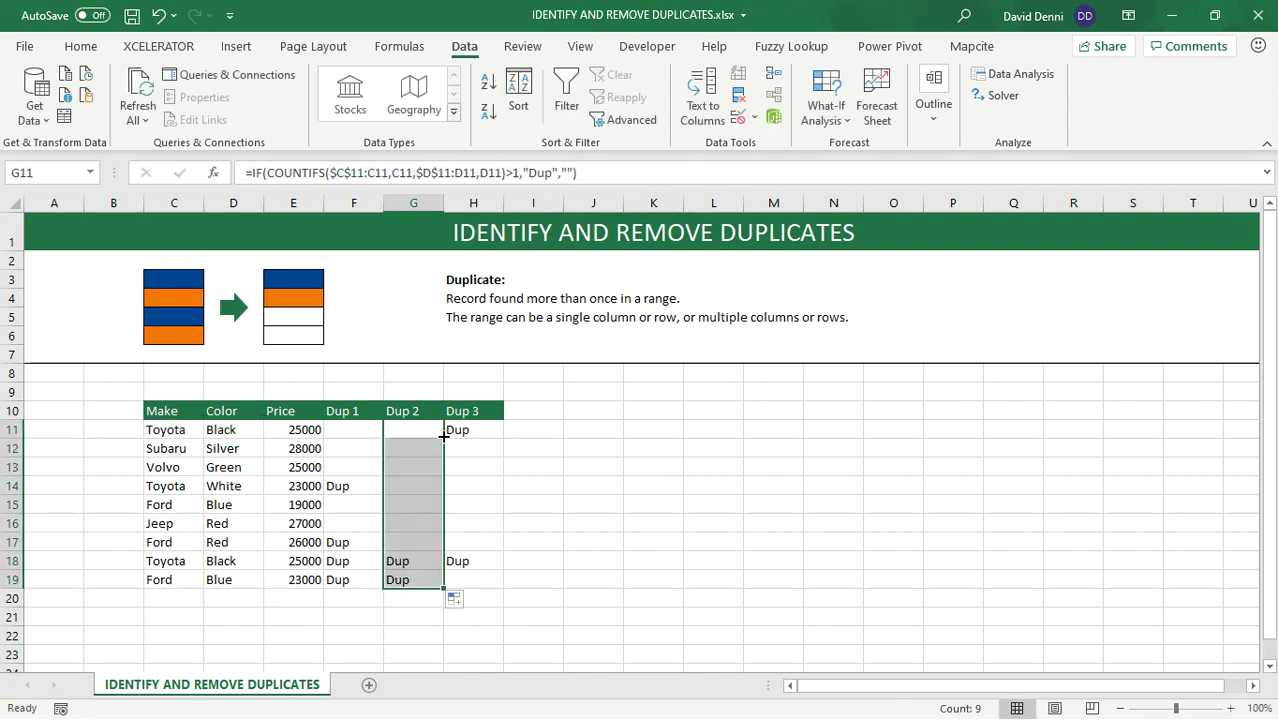
left_click(578, 508)
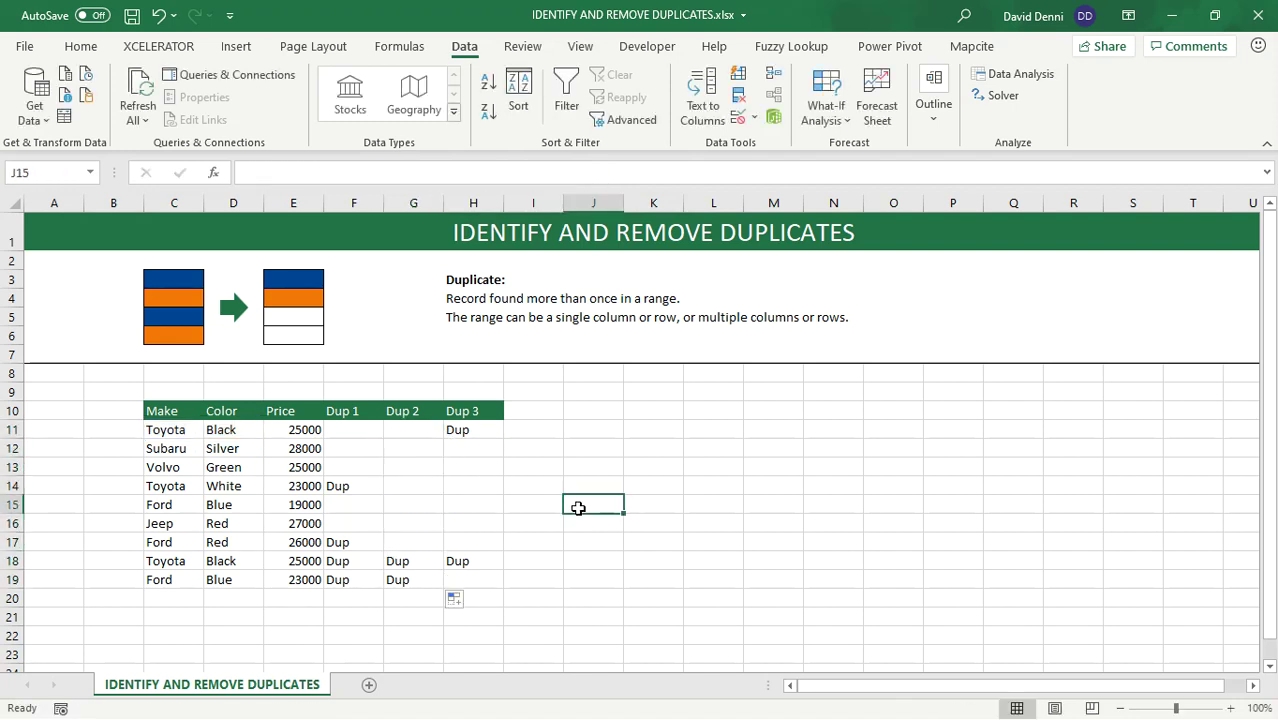
left_click(408, 582)
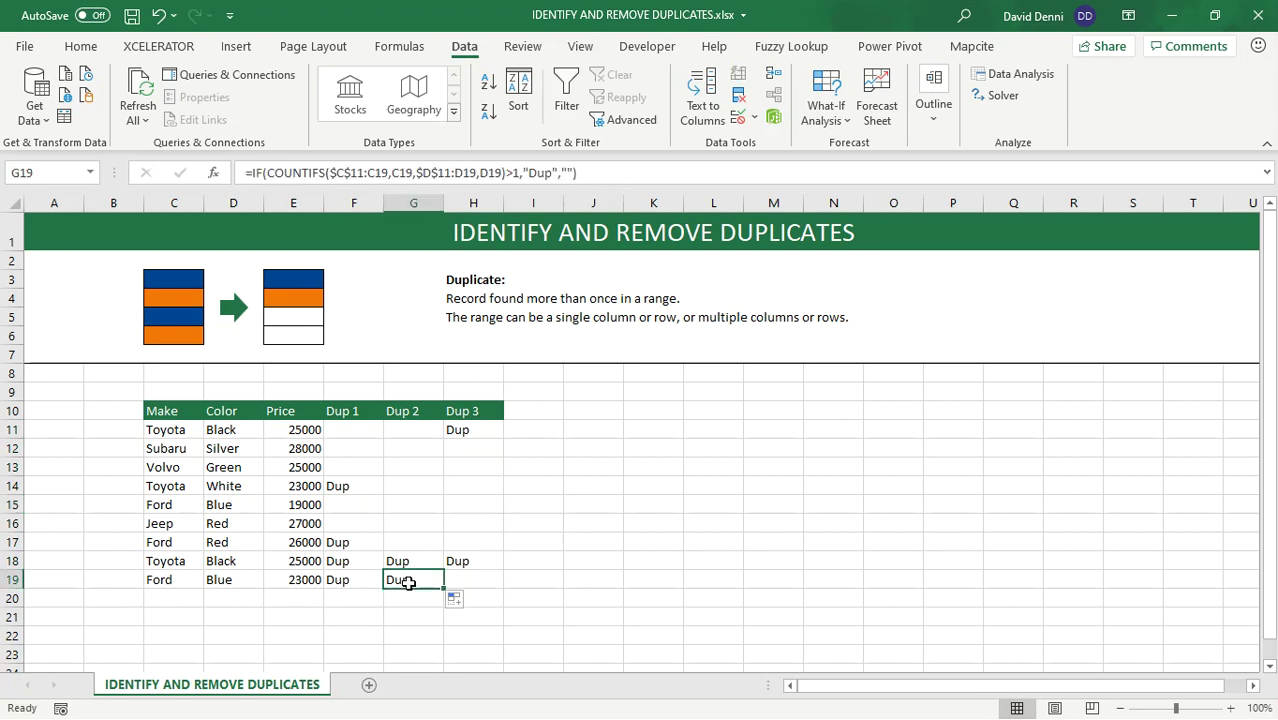
left_click(405, 501)
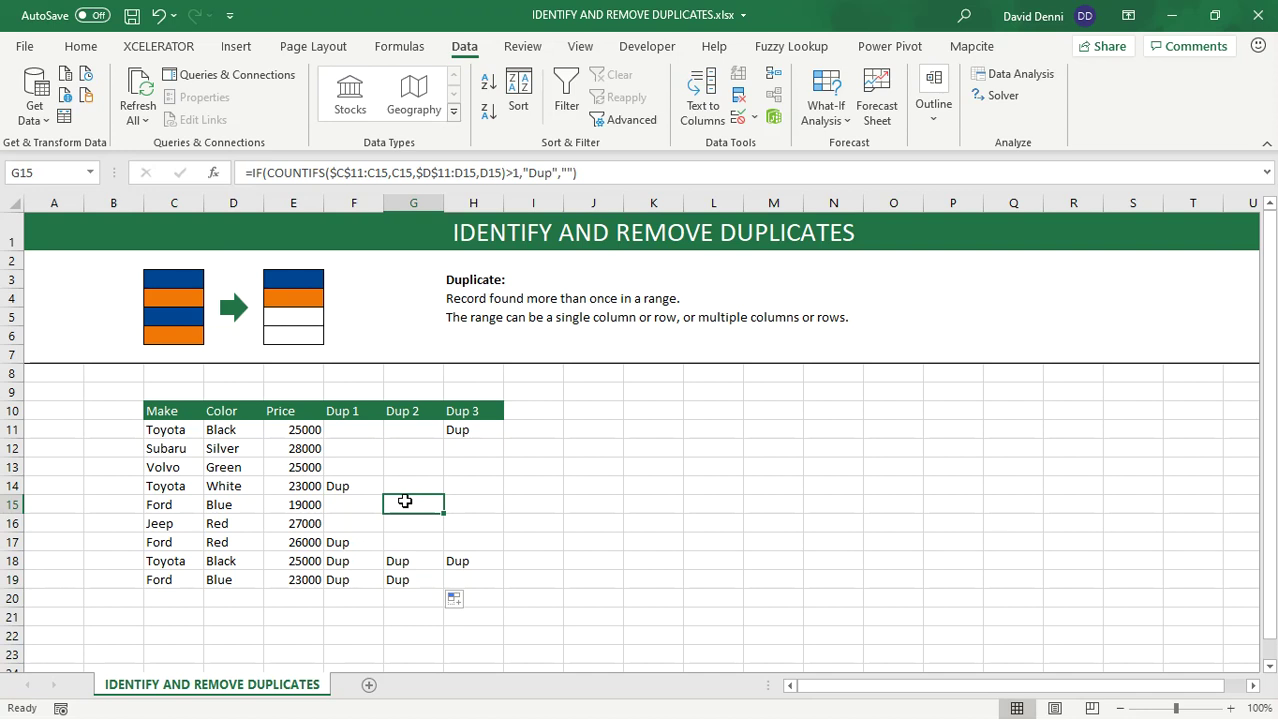
Change the first COUNTIFS range in H11 to $C$11:C11, with a relative end reference.
left_click(484, 427)
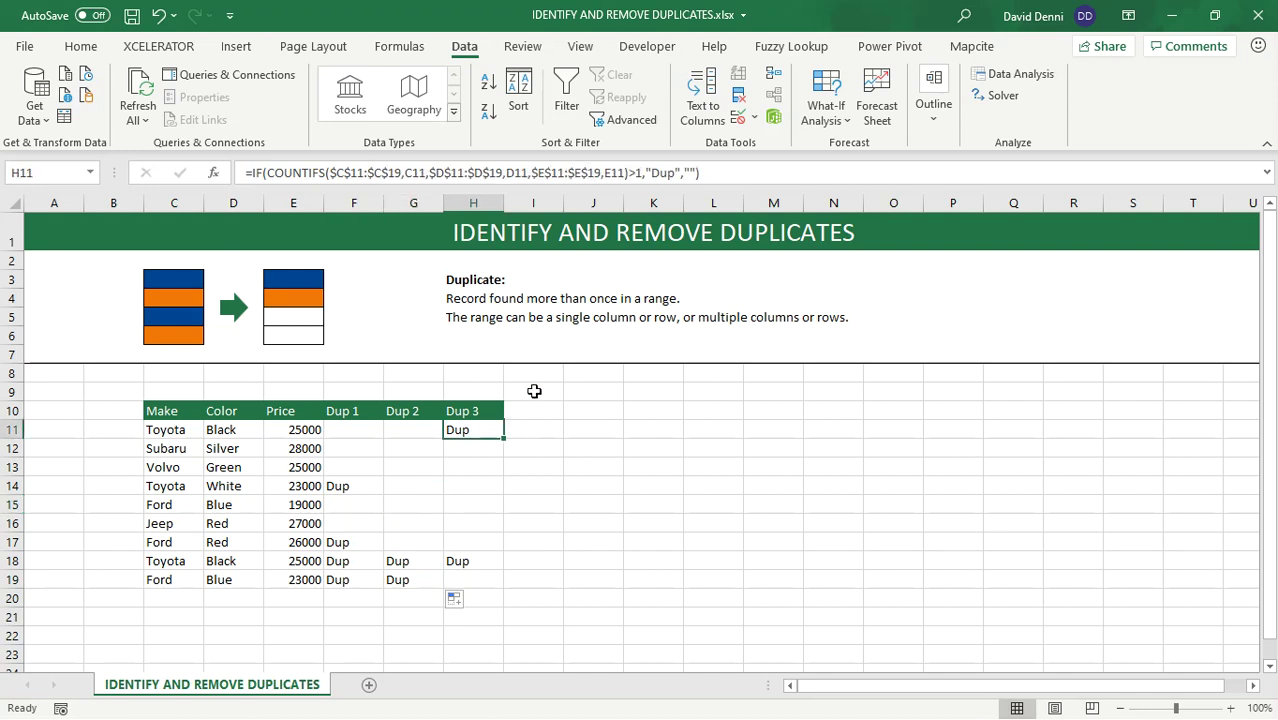
left_click(401, 173)
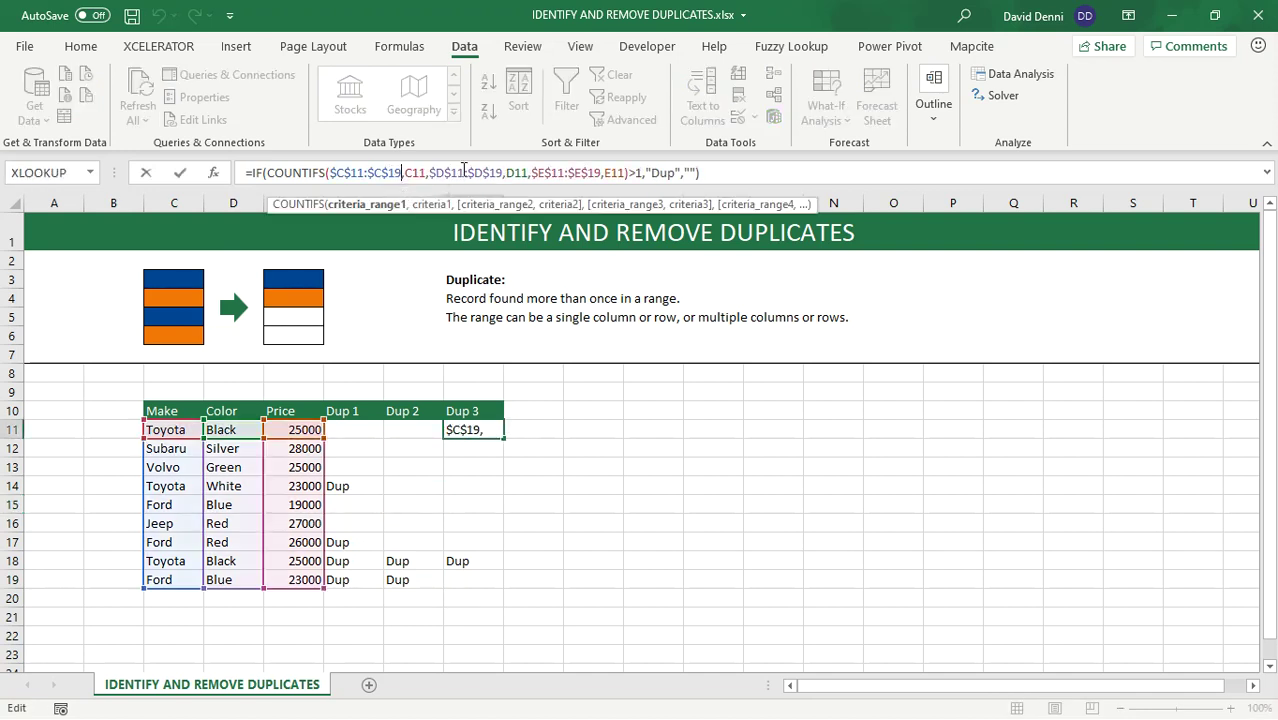
key("BackSpace")
type("1")
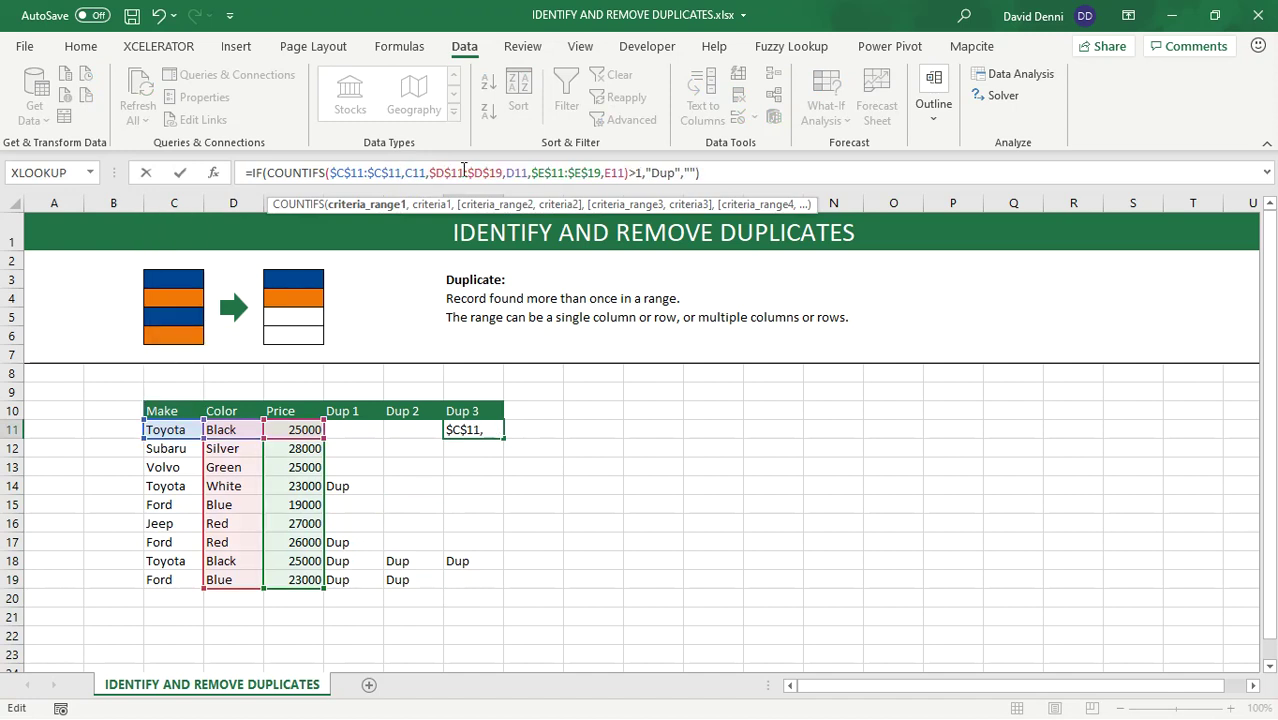
key("F4")
key("F4")
key("F4")
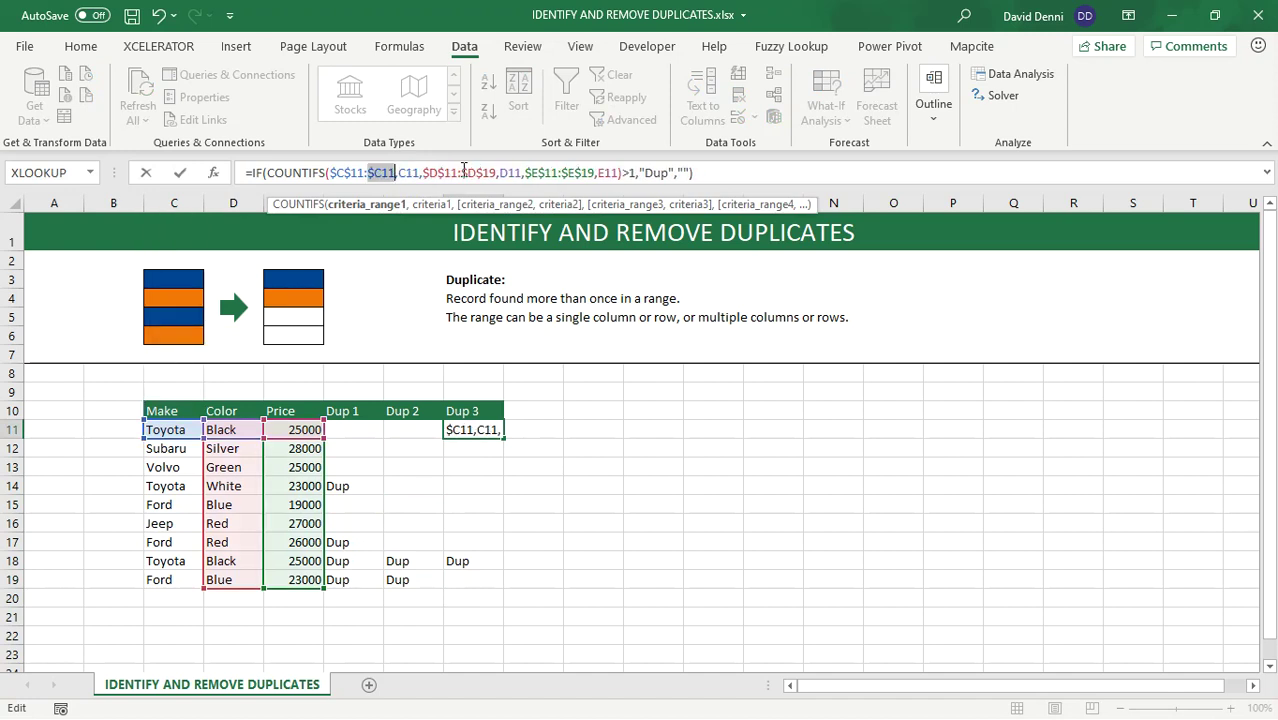
Change the second COUNTIFS range in the H11 formula to $D$11:D11.
left_click(492, 173)
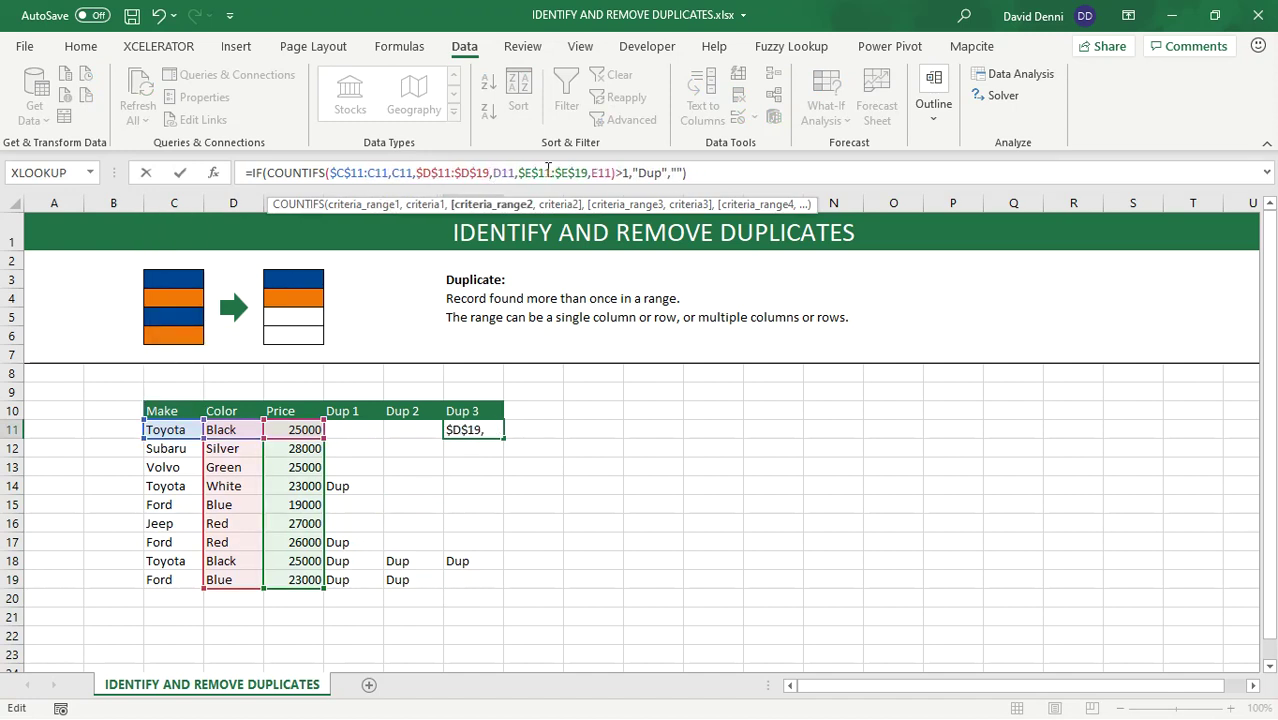
key("BackSpace")
type("1")
key("F4")
key("F4")
key("F4")
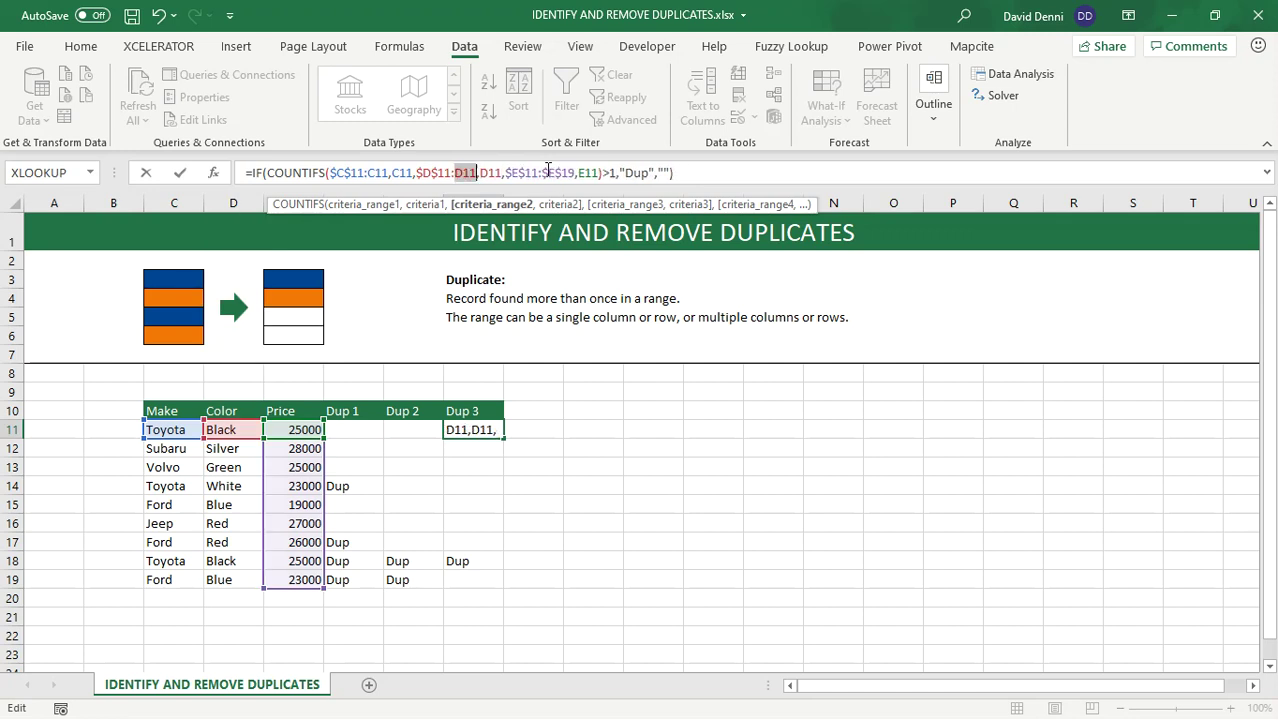
Change the third COUNTIFS range in H11 to $E$11:E11 and enter the formula.
left_click(574, 173)
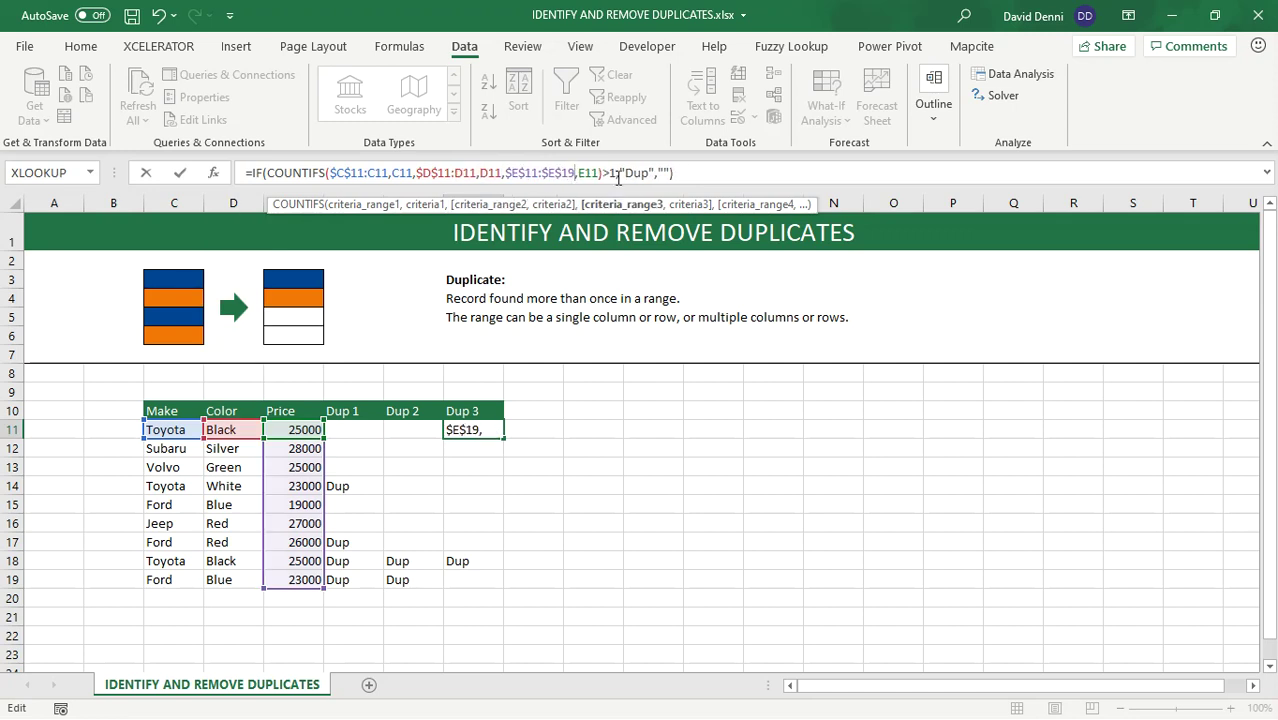
key("BackSpace")
type("1")
key("F4")
key("F4")
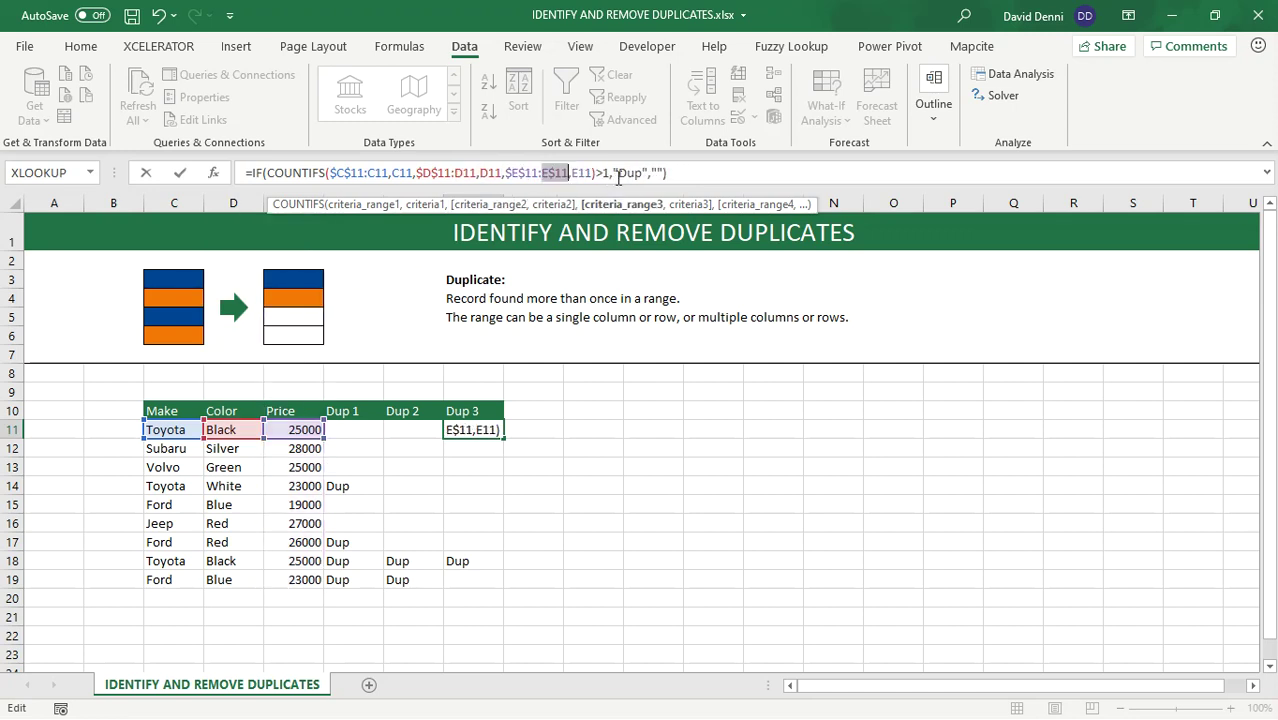
key("Return")
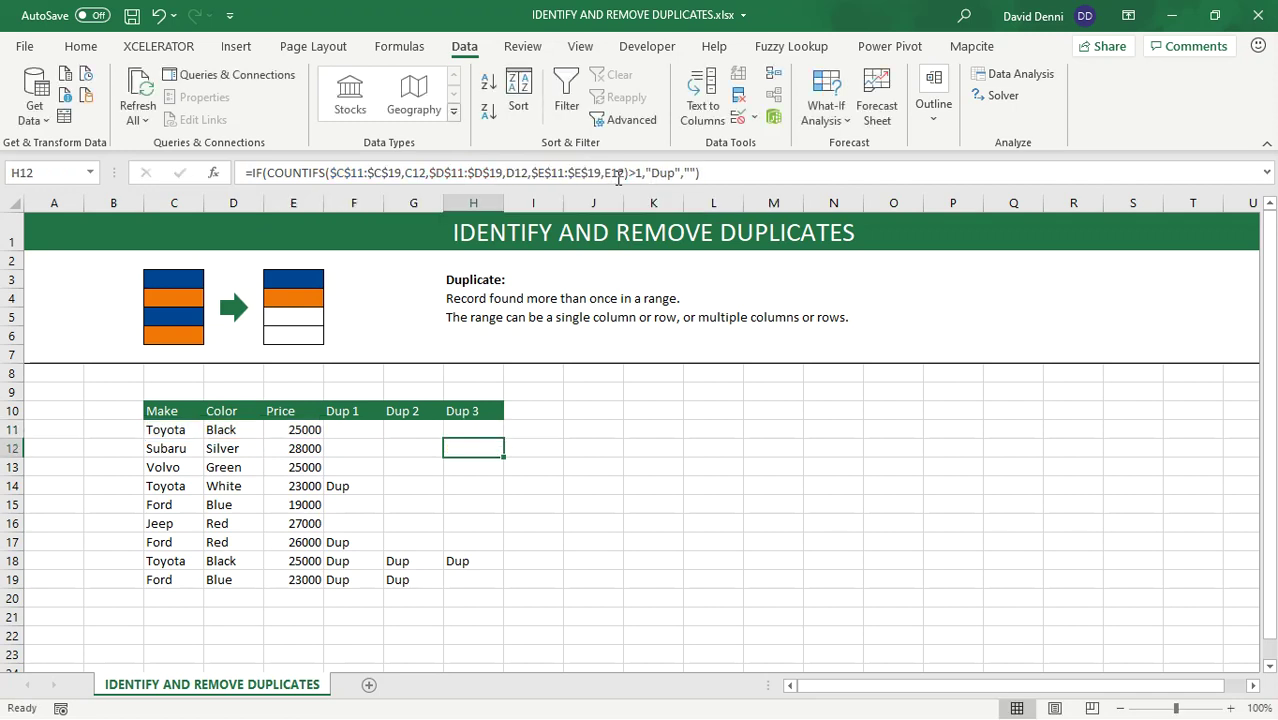
Fill the revised Dup 3 formula from H11 down to H19.
left_click(480, 435)
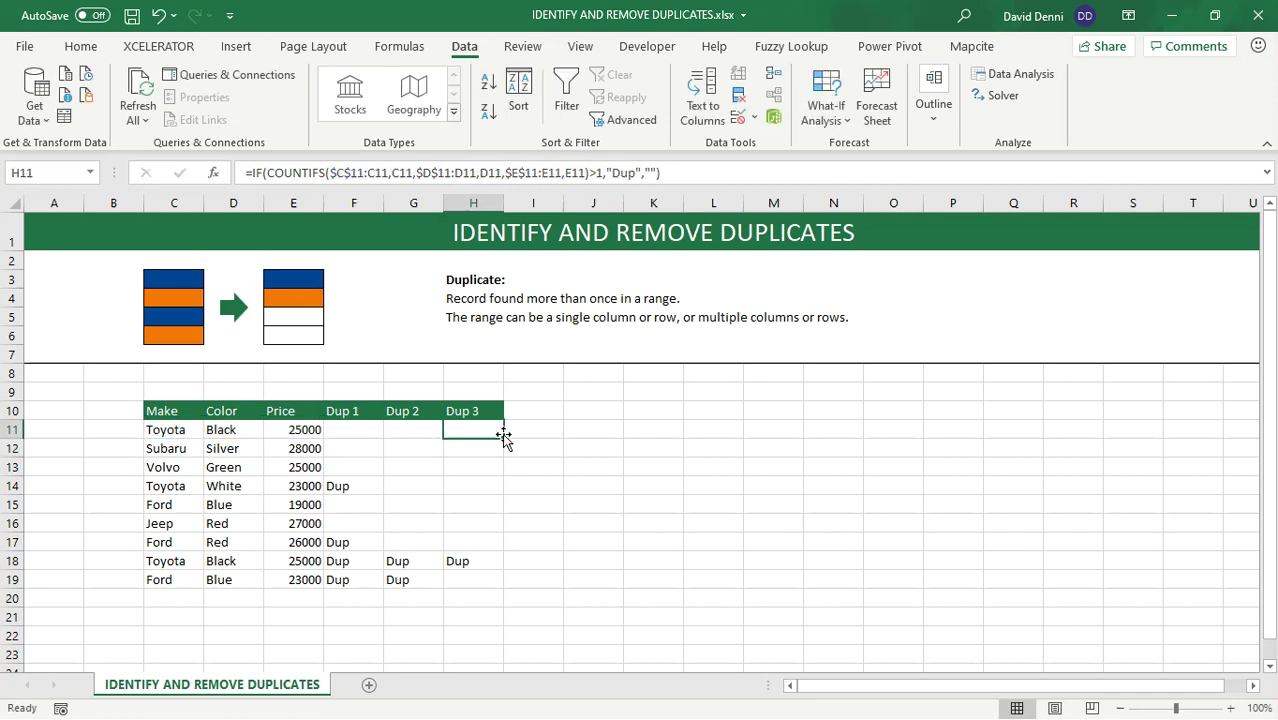
double_click(504, 437)
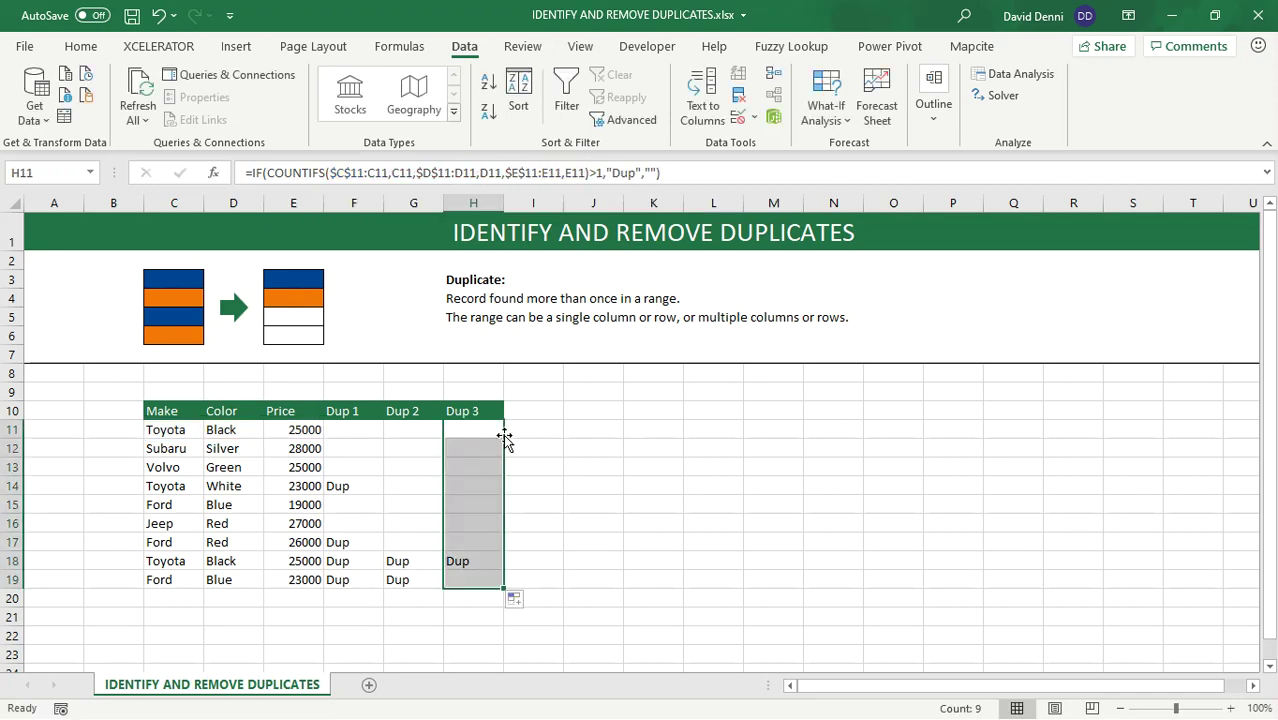
left_click(614, 493)
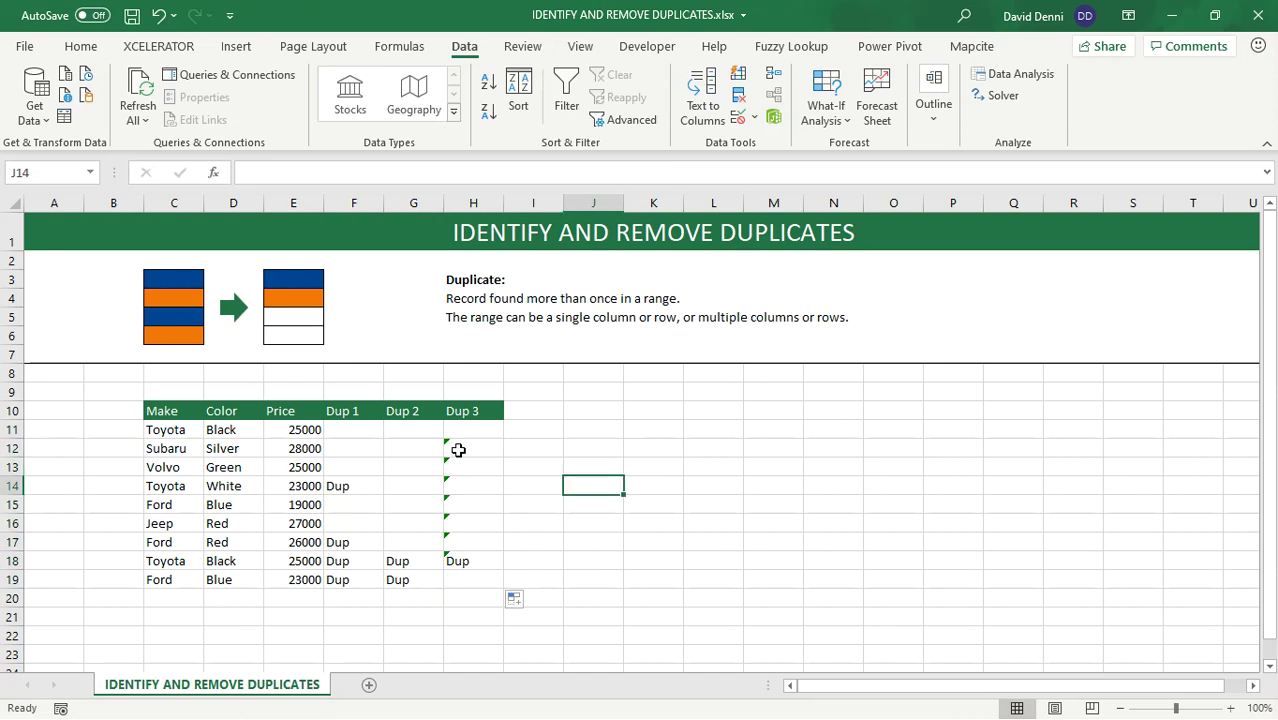
Read the error-checking notice attached to the Dup 3 formula in H12.
left_click(458, 450)
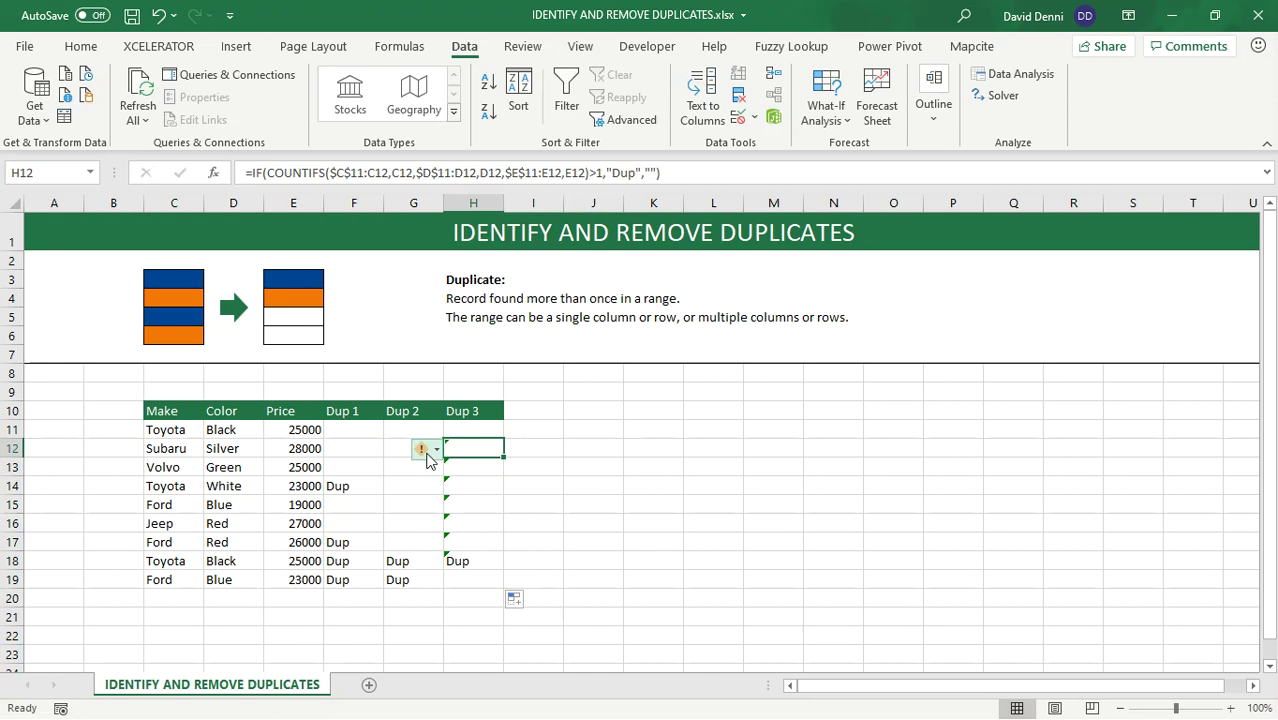
mouse_move(427, 458)
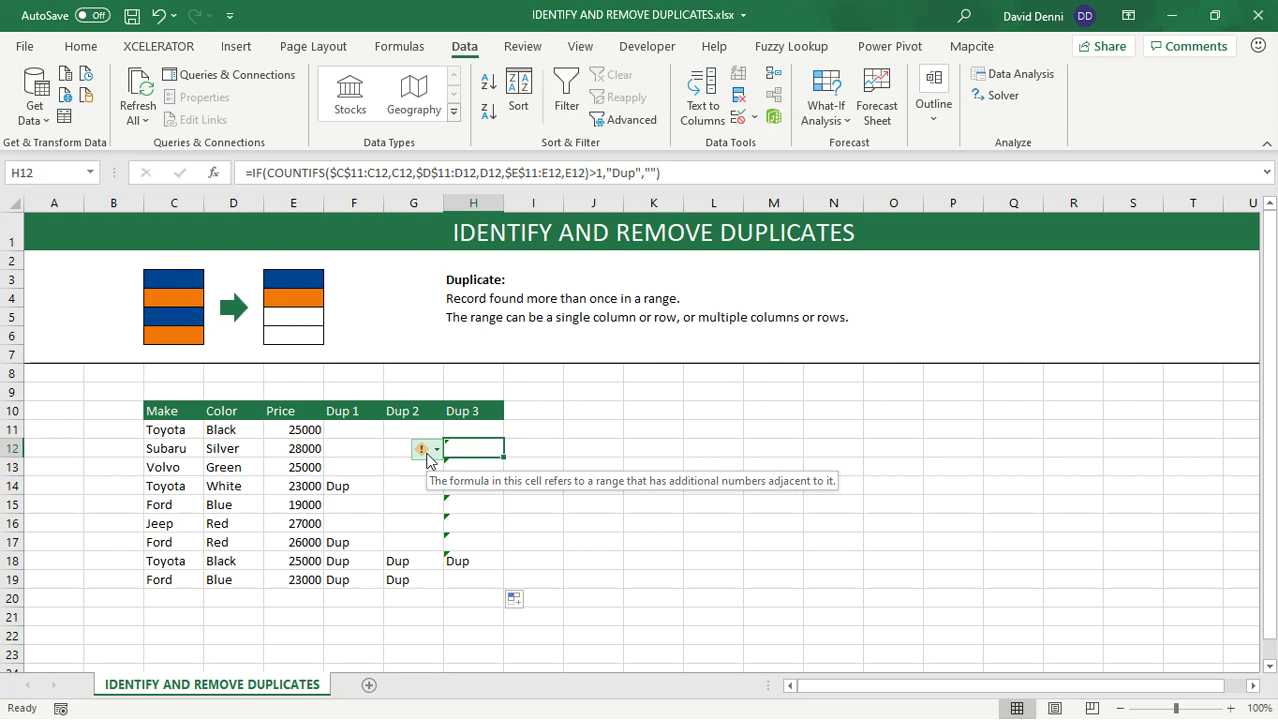
left_click(538, 488)
Compare the Make, Color and Price cells of rows 18 and 11 with their Dup 3 formulas in H18 and H11.
left_click(476, 559)
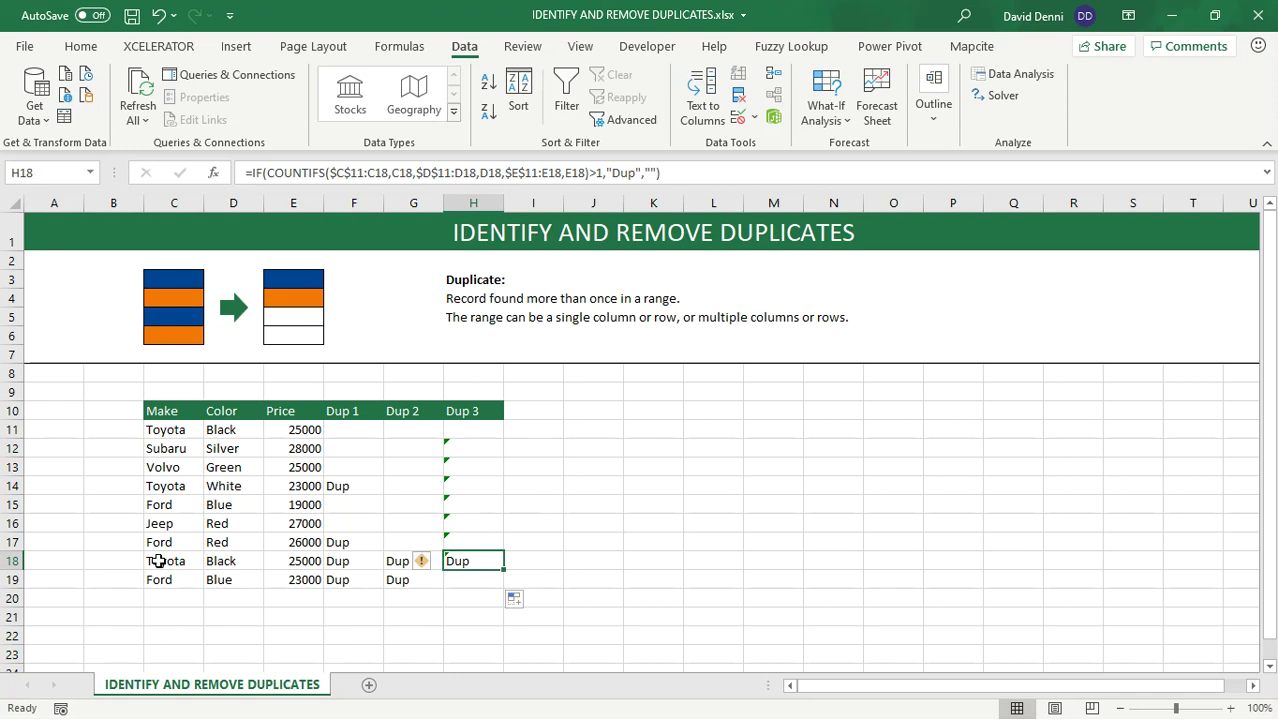
left_click(166, 561)
left_click_drag(166, 561, 285, 559)
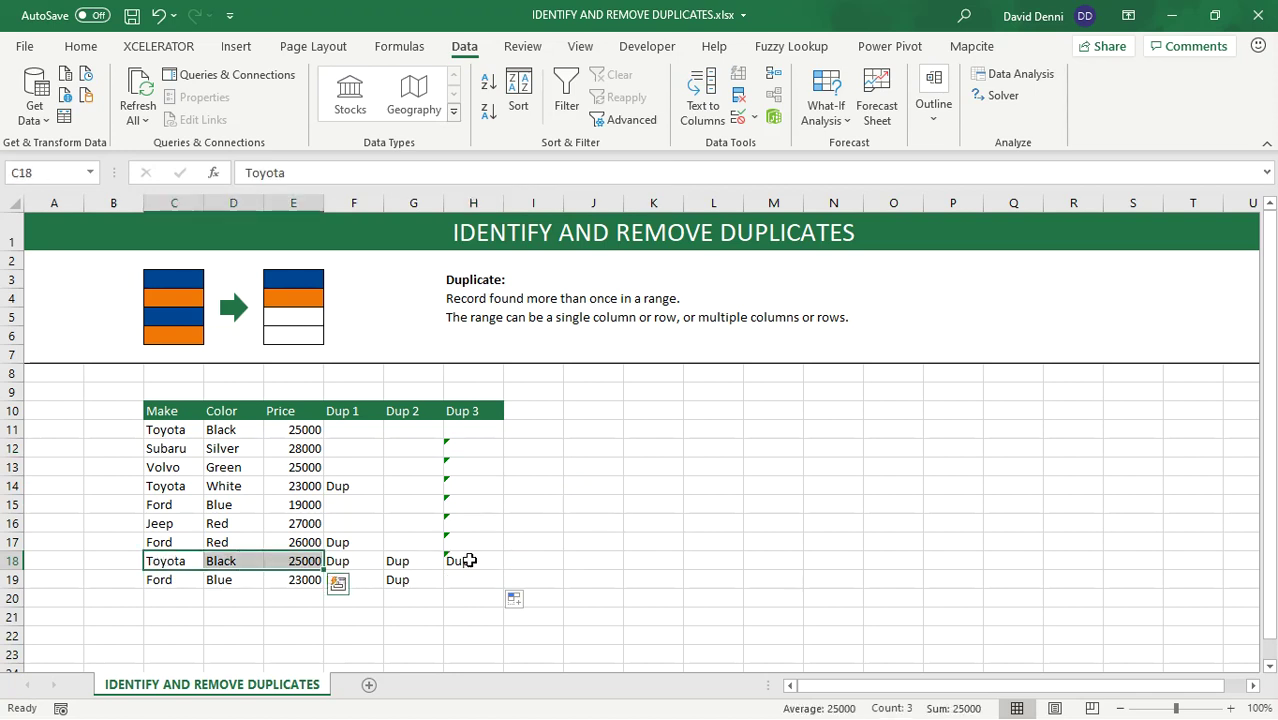
left_click(469, 561)
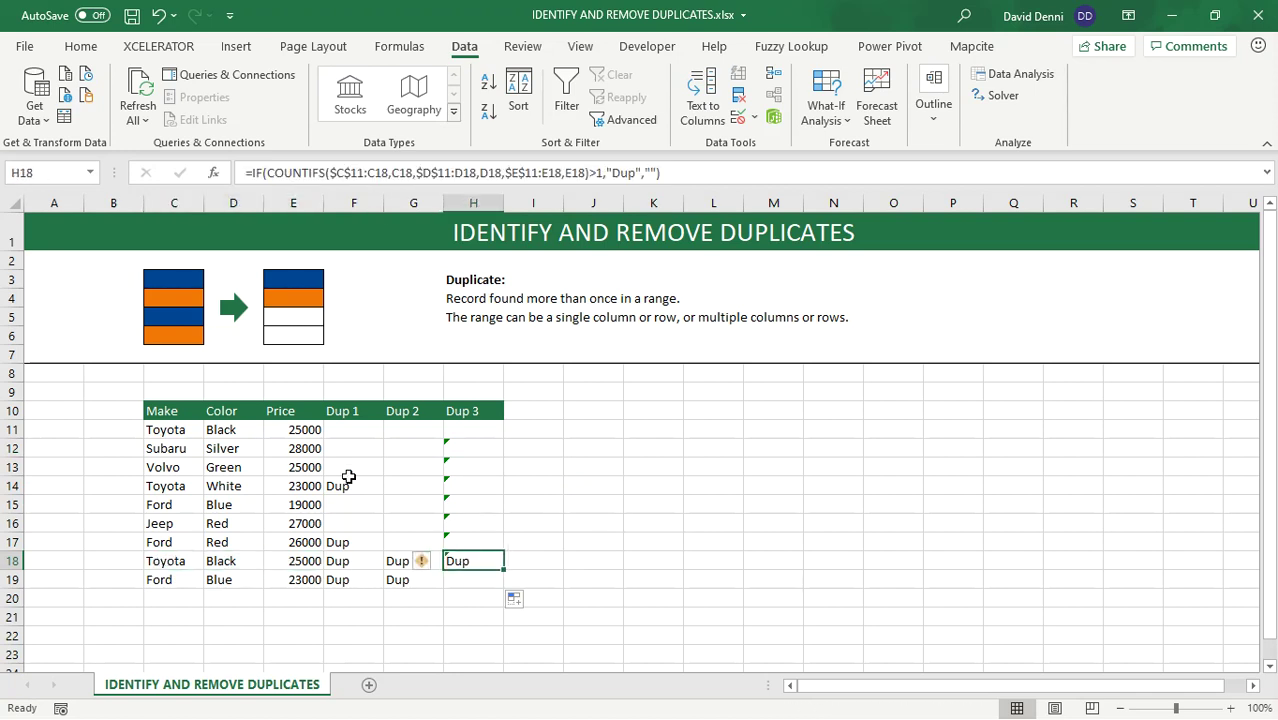
left_click(196, 429)
left_click_drag(196, 429, 284, 428)
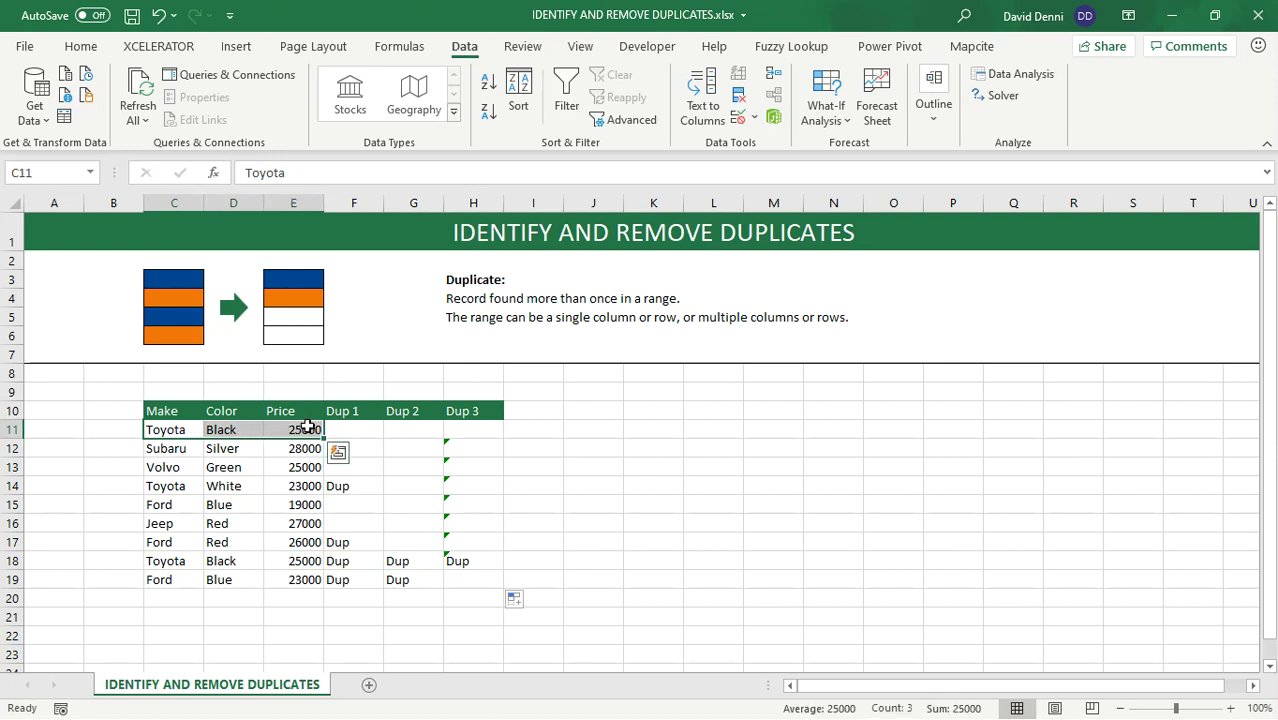
left_click(468, 427)
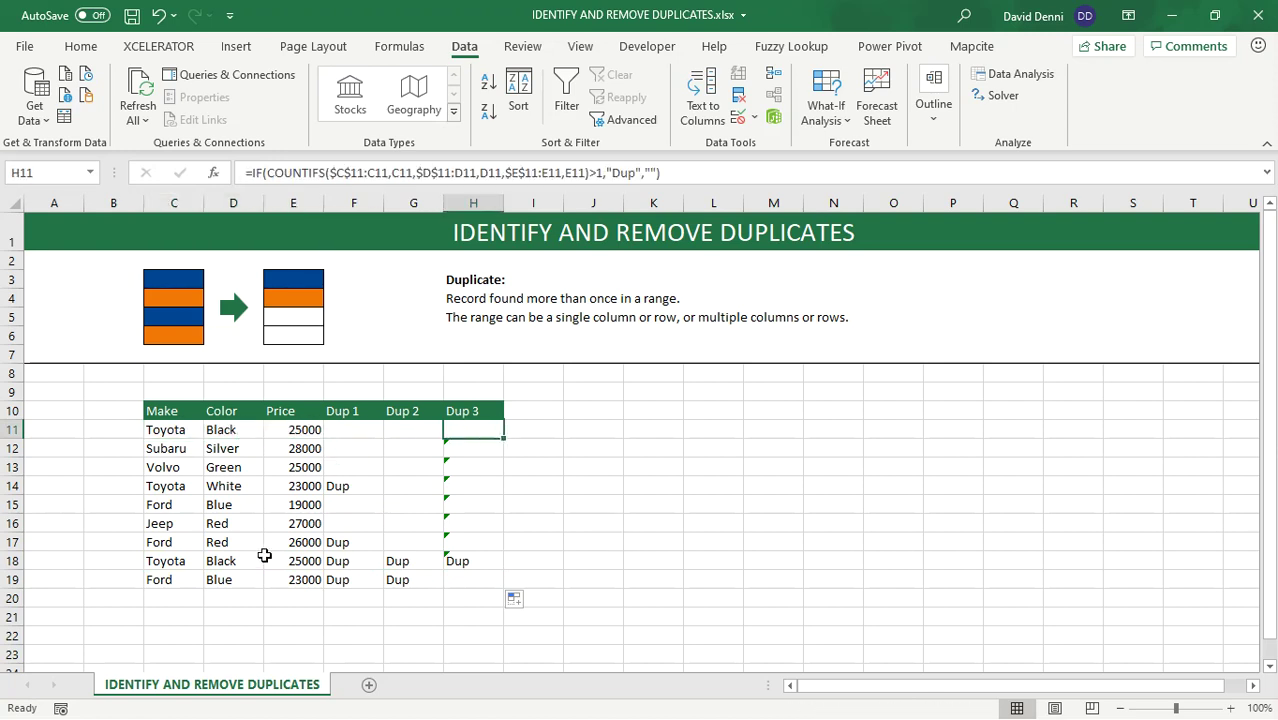
left_click_drag(166, 561, 295, 561)
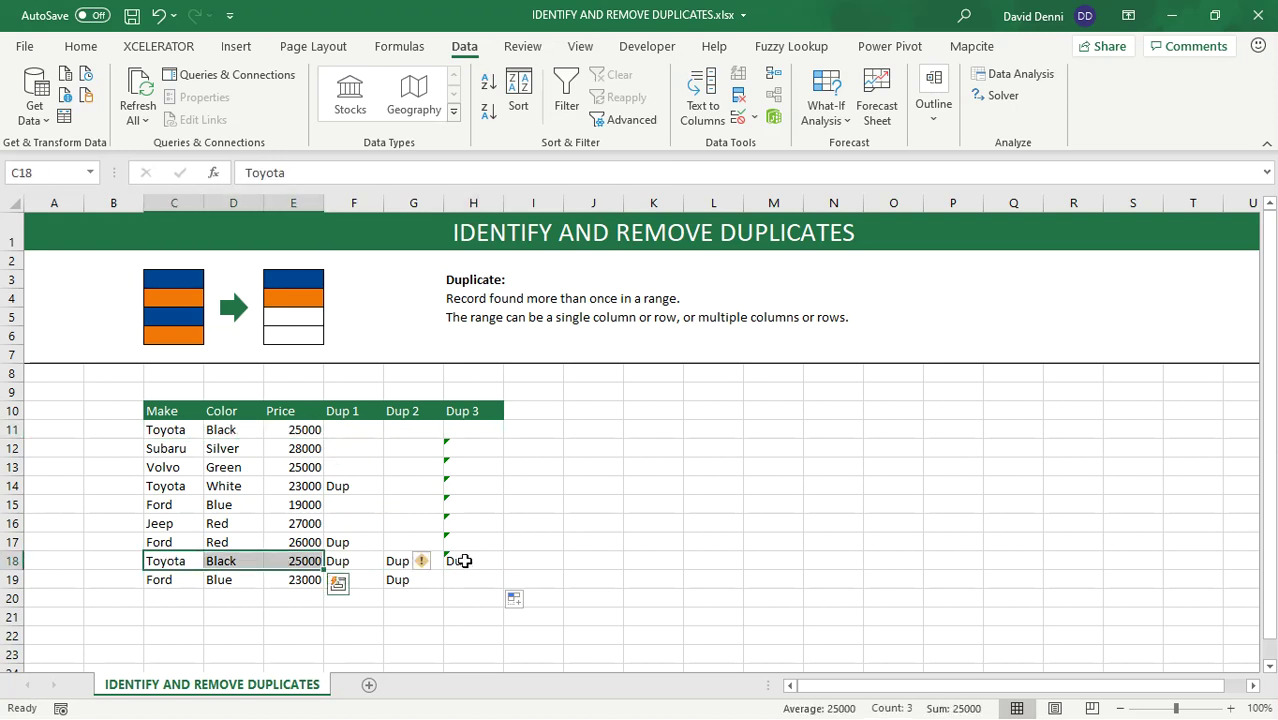
left_click(458, 562)
left_click(680, 576)
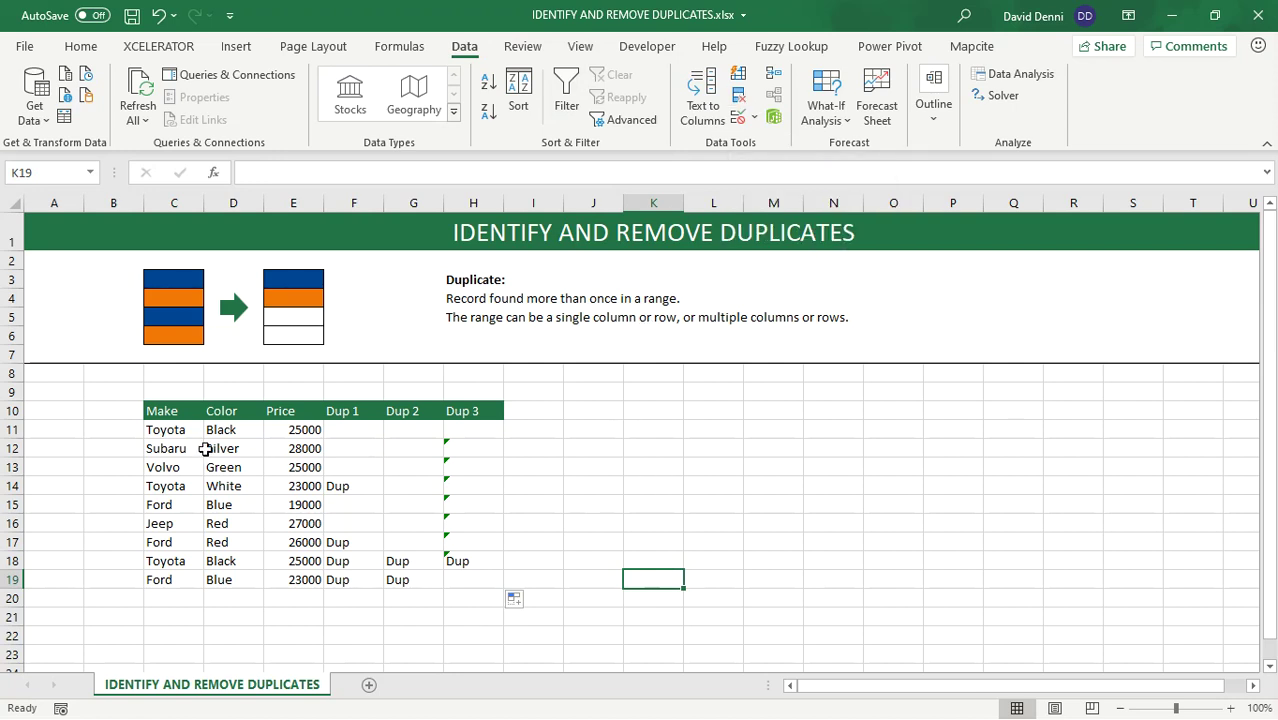
Add filters to the car table C10:H19 and filter the Dup 3 column to show only Dup.
left_click_drag(178, 410, 505, 589)
key("ctrl+shift+l")
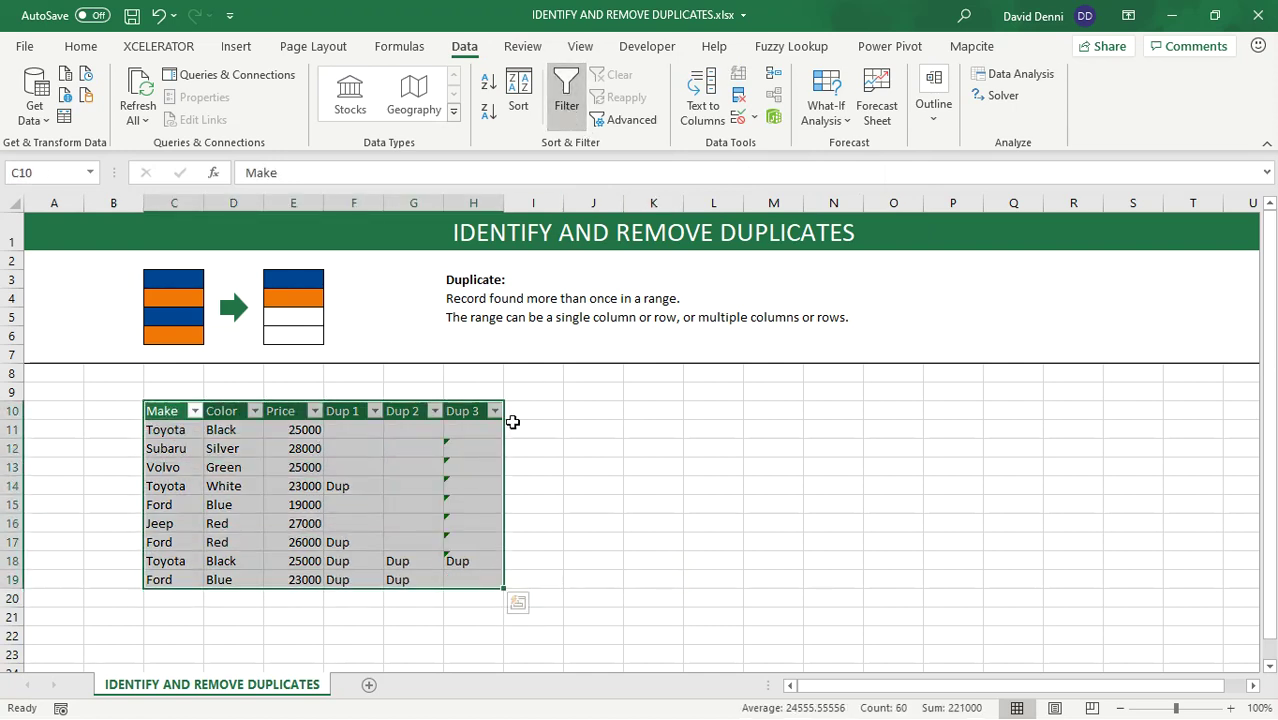
left_click(493, 412)
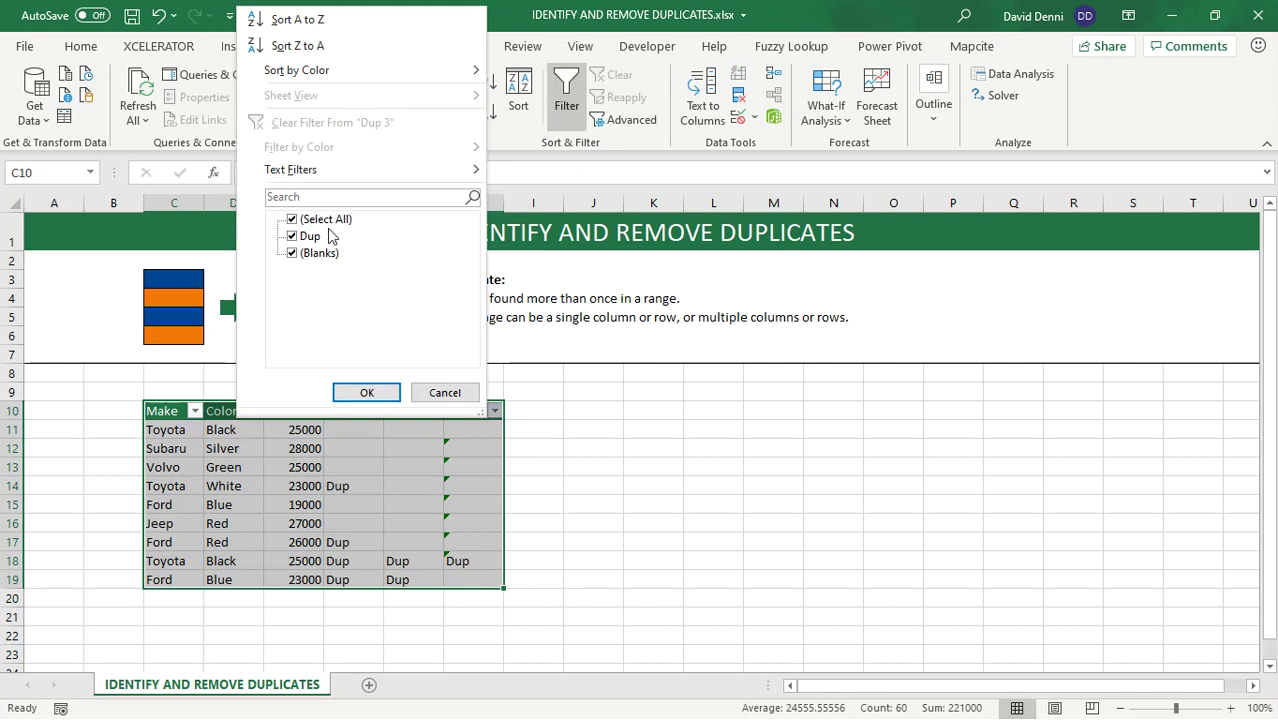
left_click(292, 219)
left_click(298, 237)
left_click(366, 392)
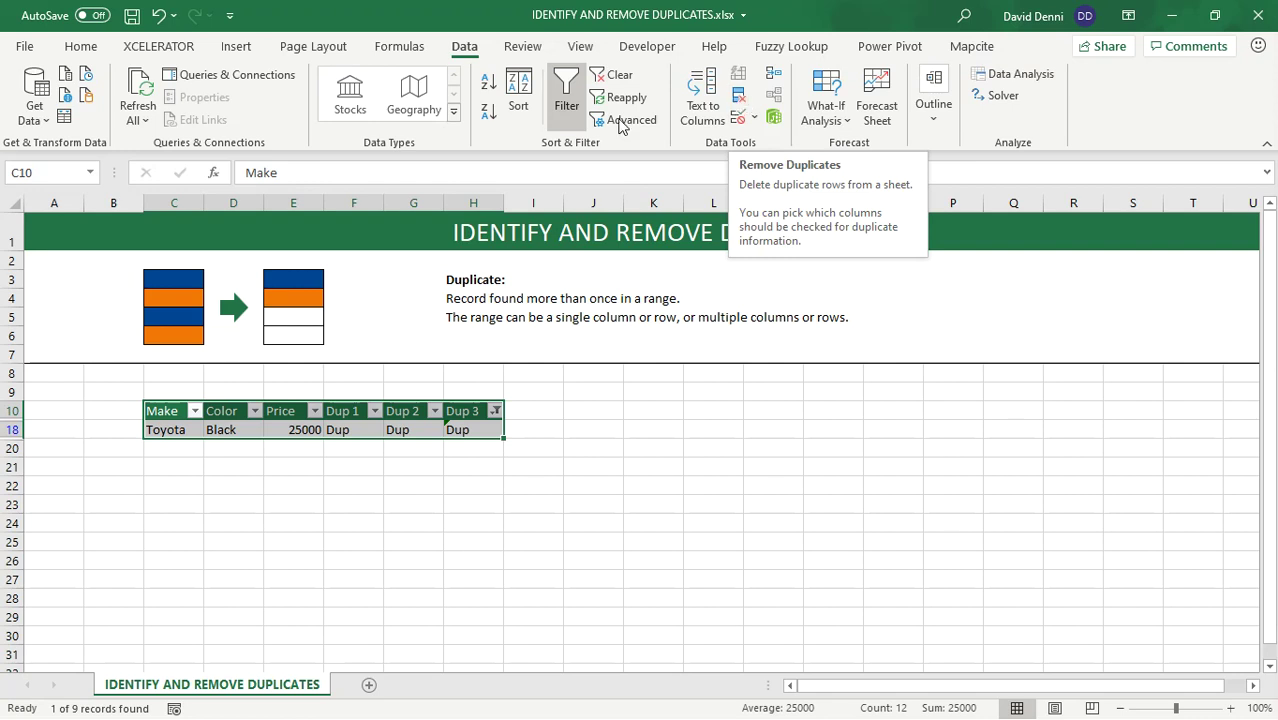
Remove the filters from the car table and deselect it.
left_click(566, 95)
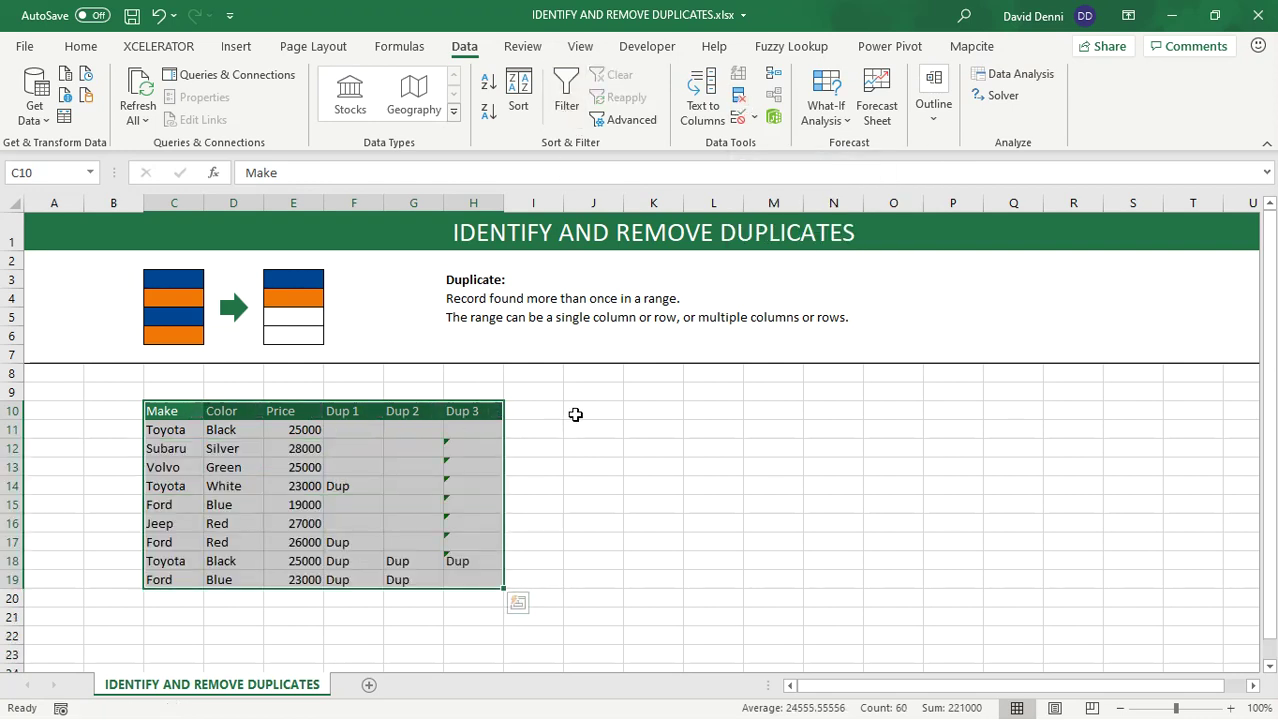
left_click(576, 412)
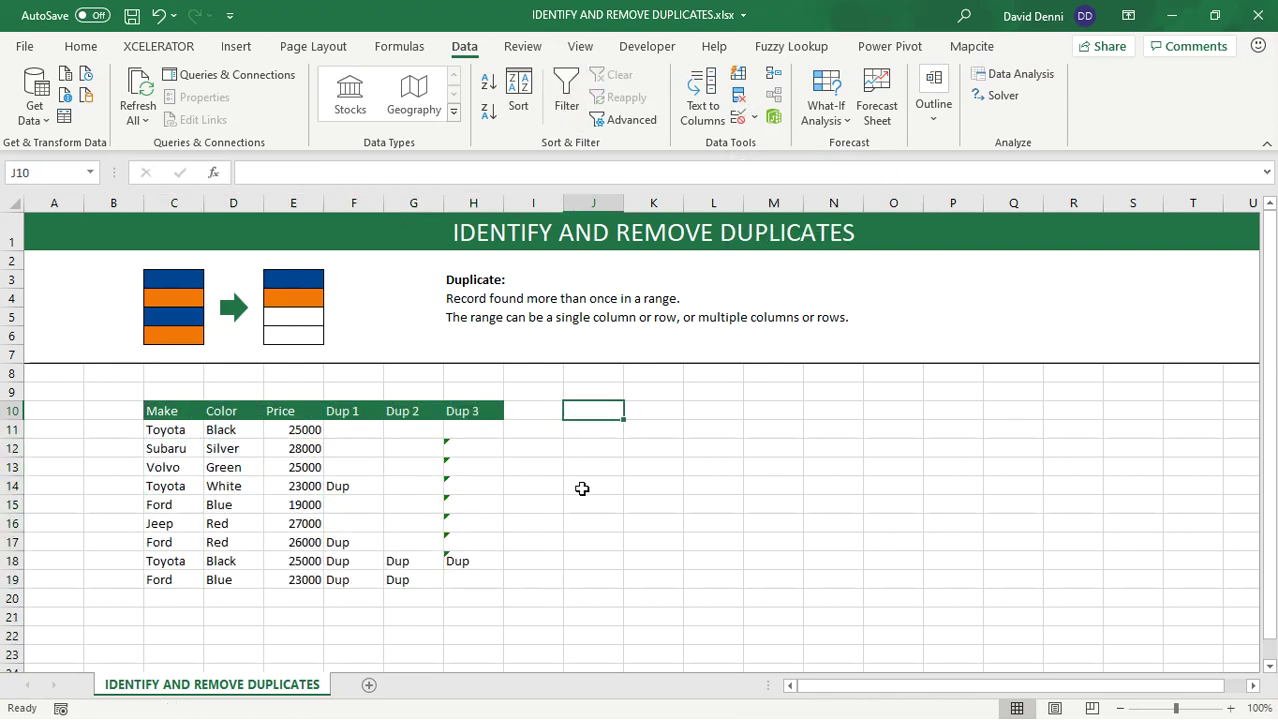